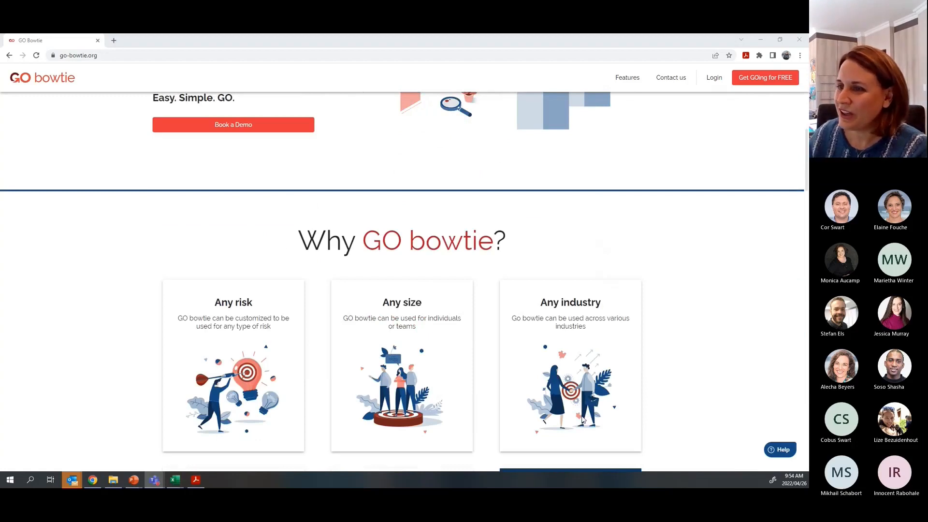
- Sign in to GO bowtie with a Google account, then switch to the transportation poster PDF
scroll(318, 367, "down", 1)
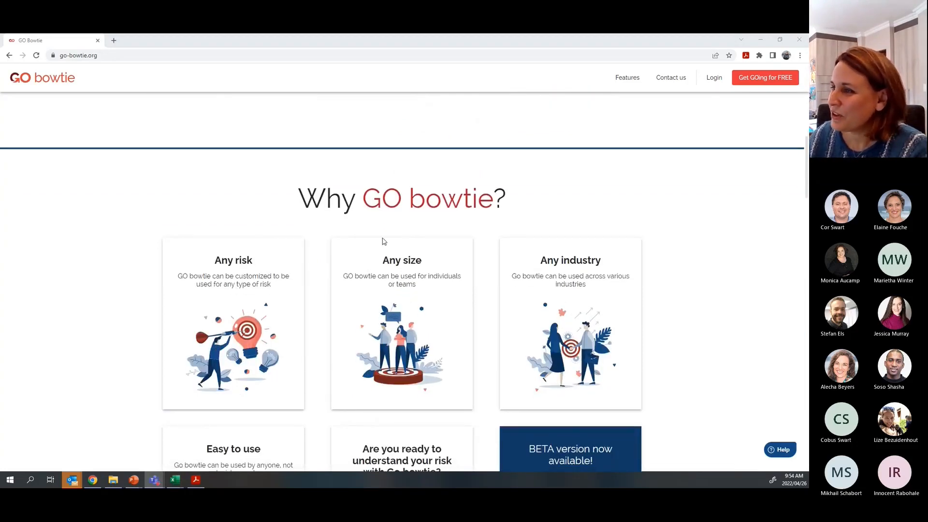
scroll(508, 404, "down", 1)
scroll(508, 404, "down", 3)
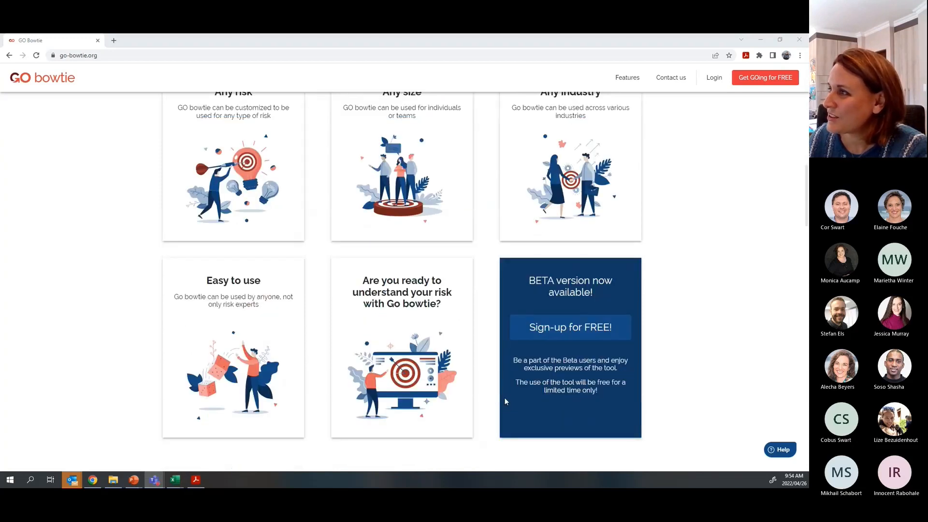
scroll(532, 299, "down", 2)
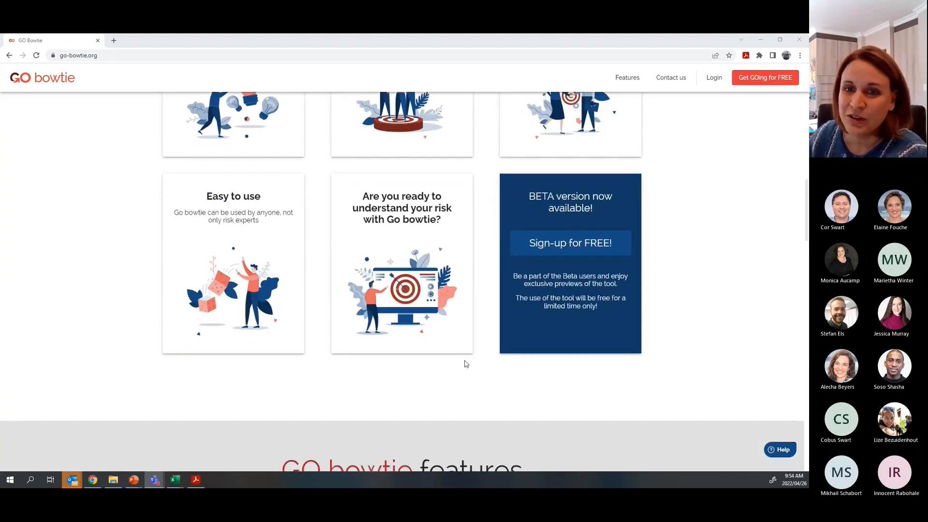
scroll(466, 364, "down", 5)
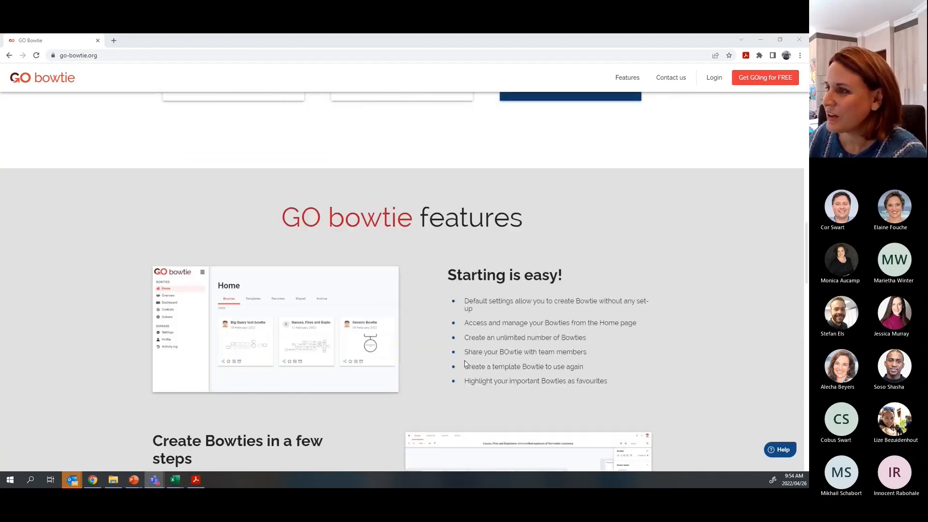
scroll(352, 297, "down", 3)
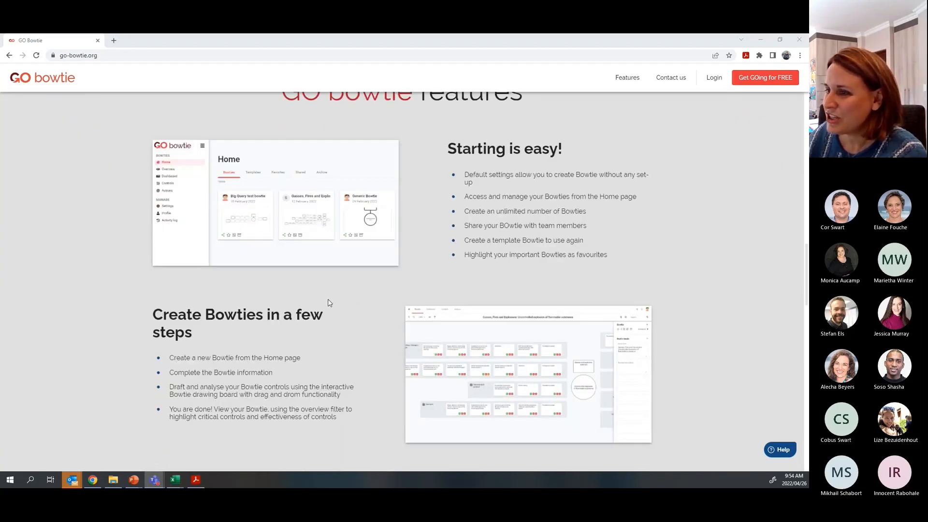
scroll(401, 372, "down", 3)
scroll(401, 371, "down", 5)
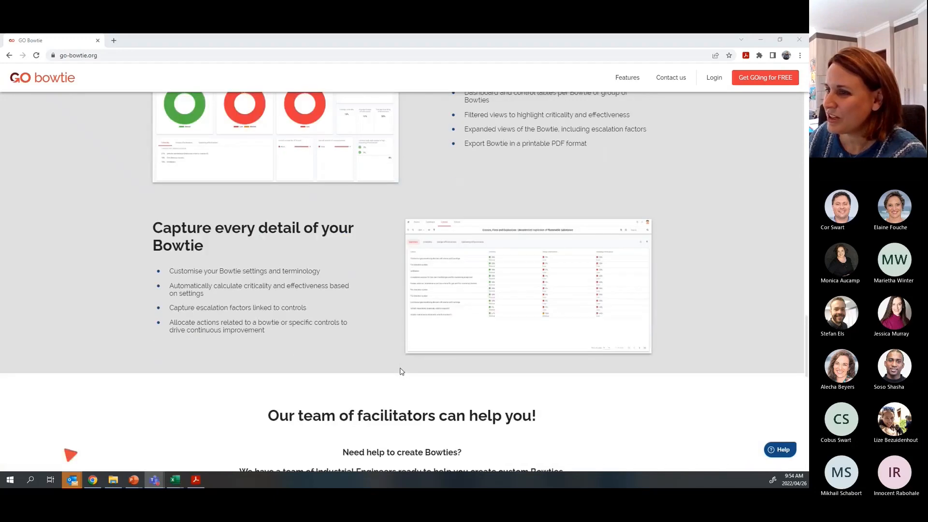
scroll(400, 371, "down", 4)
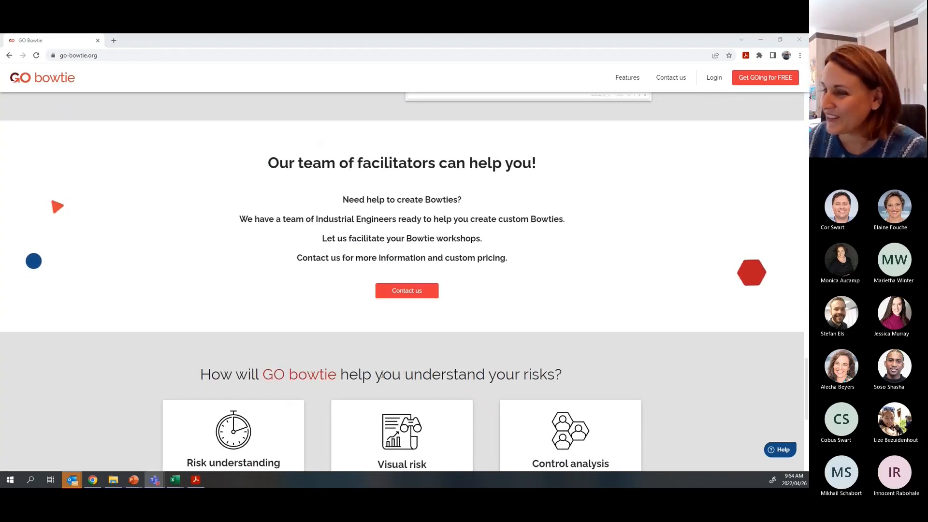
scroll(610, 371, "down", 4)
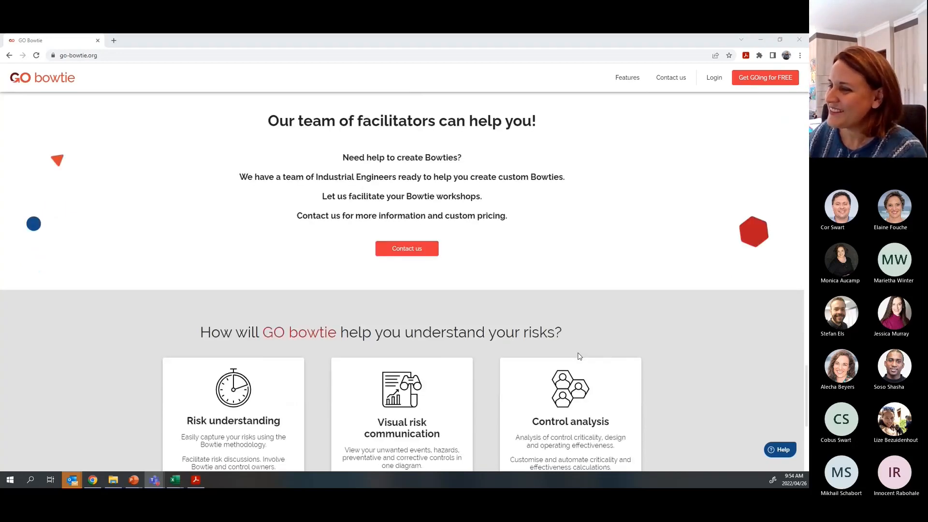
scroll(580, 356, "up", 10)
scroll(580, 356, "up", 12)
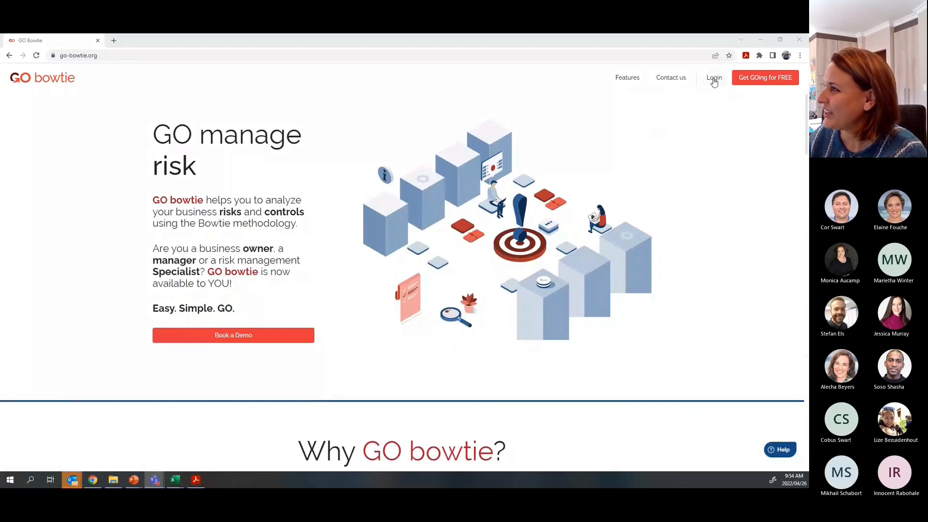
left_click(714, 80)
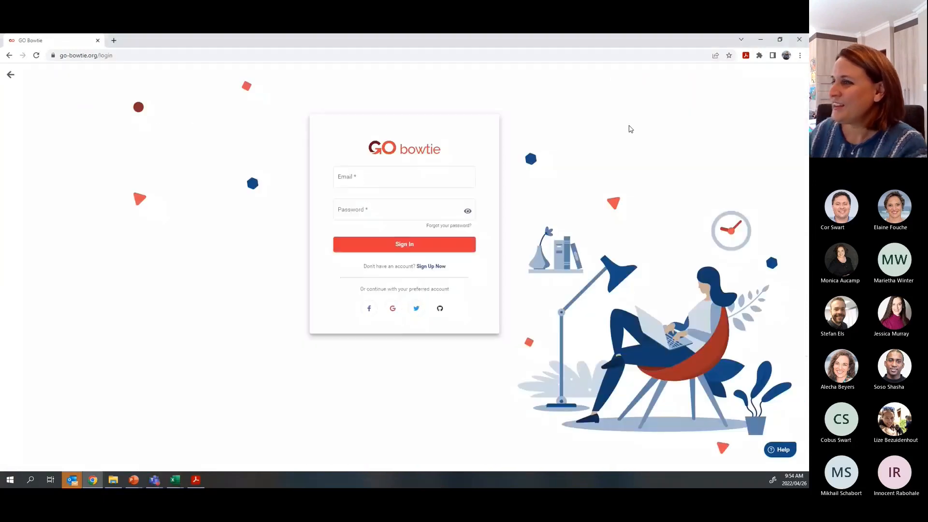
left_click(393, 309)
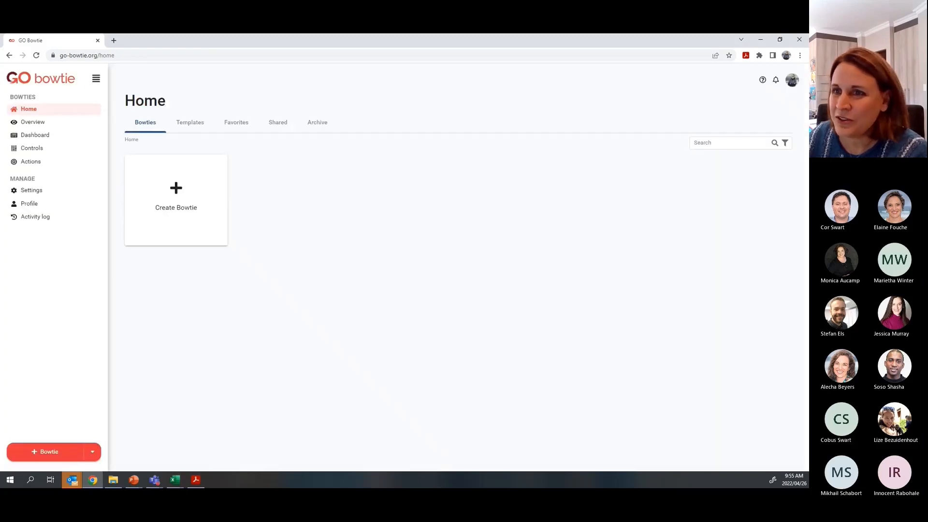
key("alt+Tab")
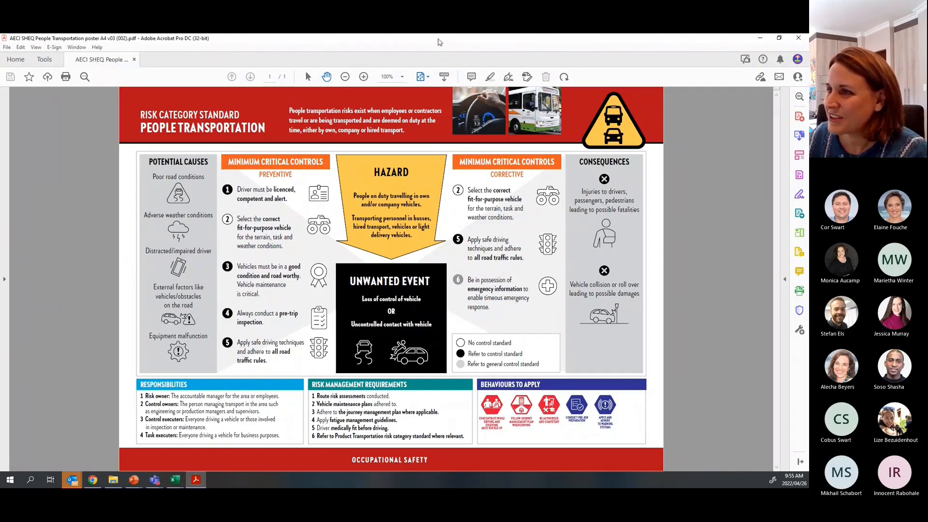
- Move the People Transportation poster window aside to show the empty GO bowtie home page
left_click_drag(440, 43, 0, 158)
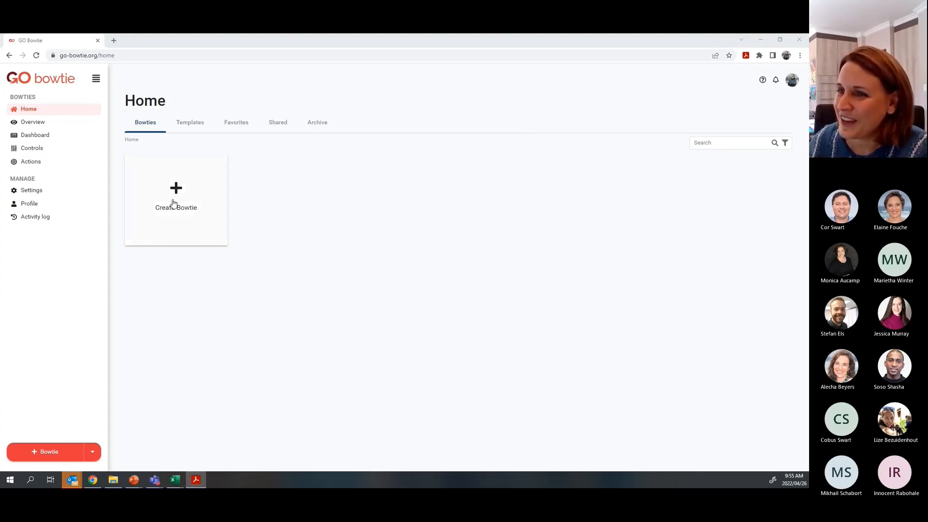
- Start a new bowtie named 'Demo bowtie' and create it, opening its empty template
left_click(52, 454)
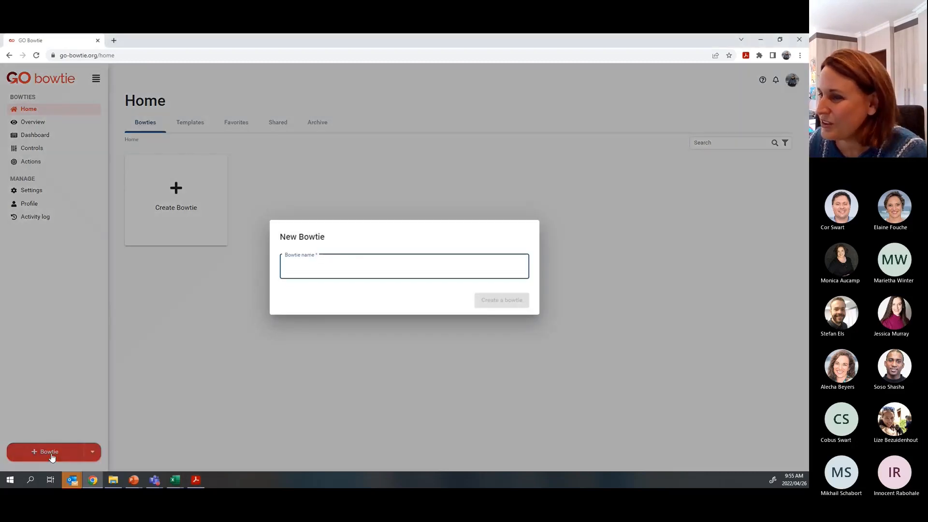
left_click(313, 268)
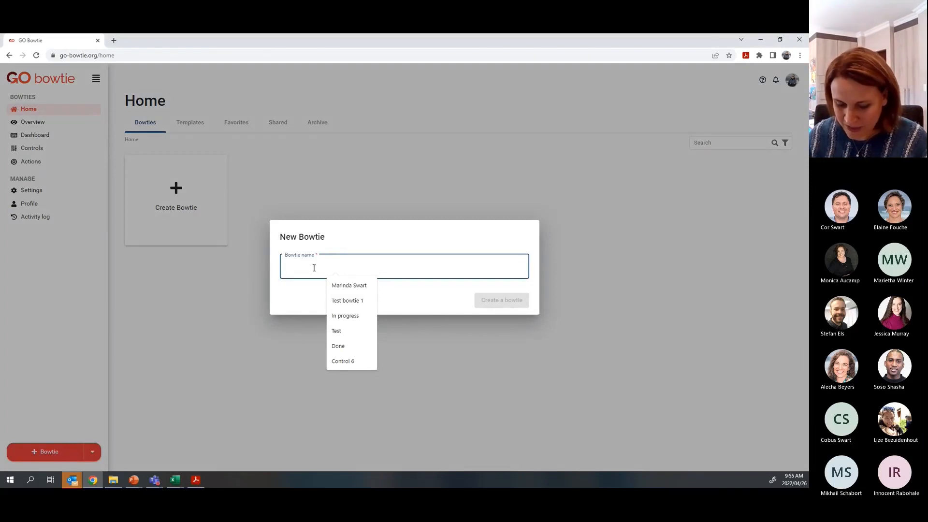
type("Demo bio")
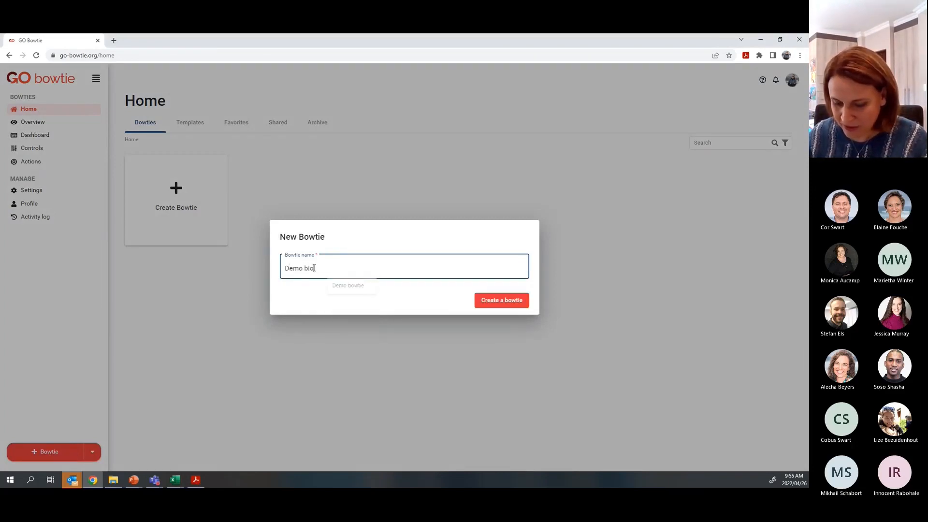
key("BackSpace")
type("owtie")
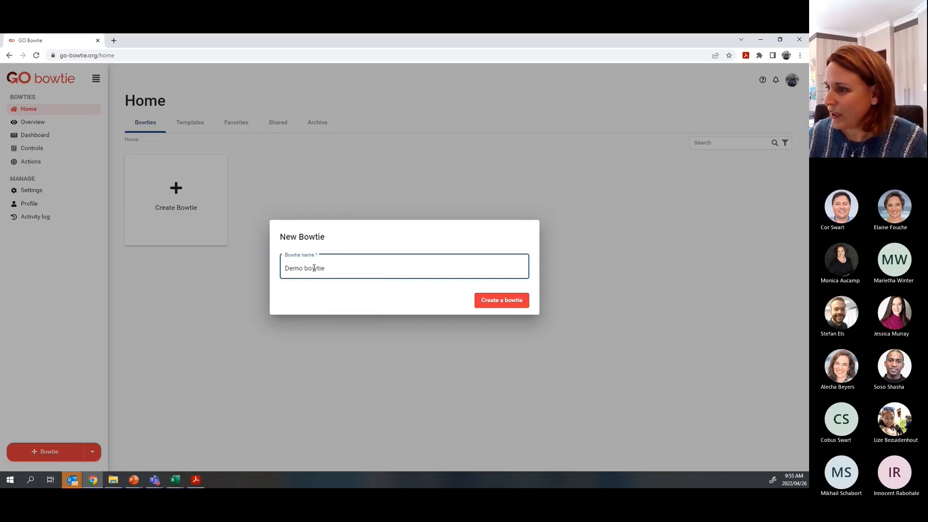
key("Return")
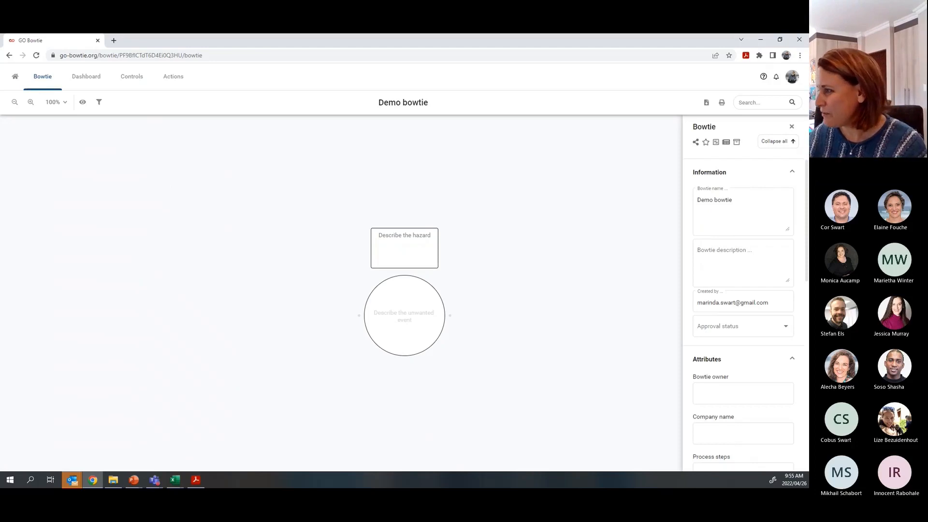
- Collapse all details-panel sections, then select the unwanted event and hazard fields for editing
left_click(778, 143)
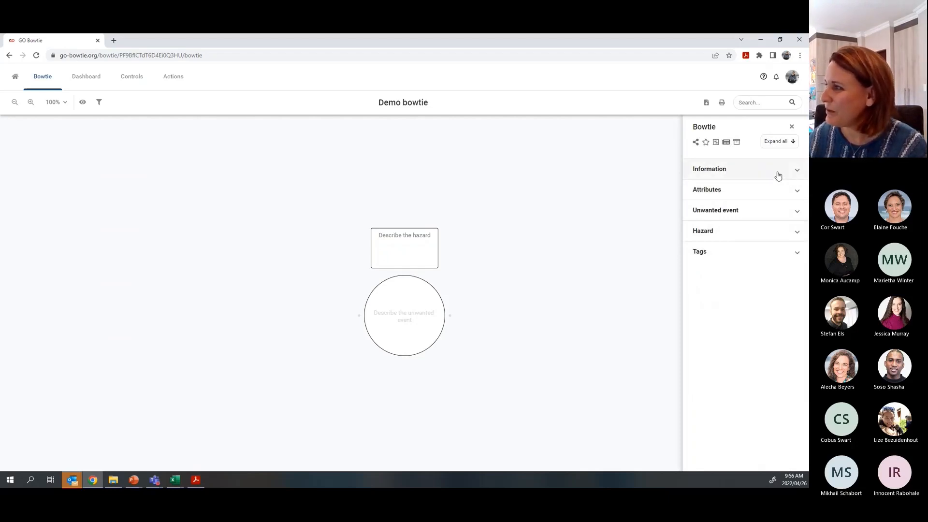
left_click(396, 313)
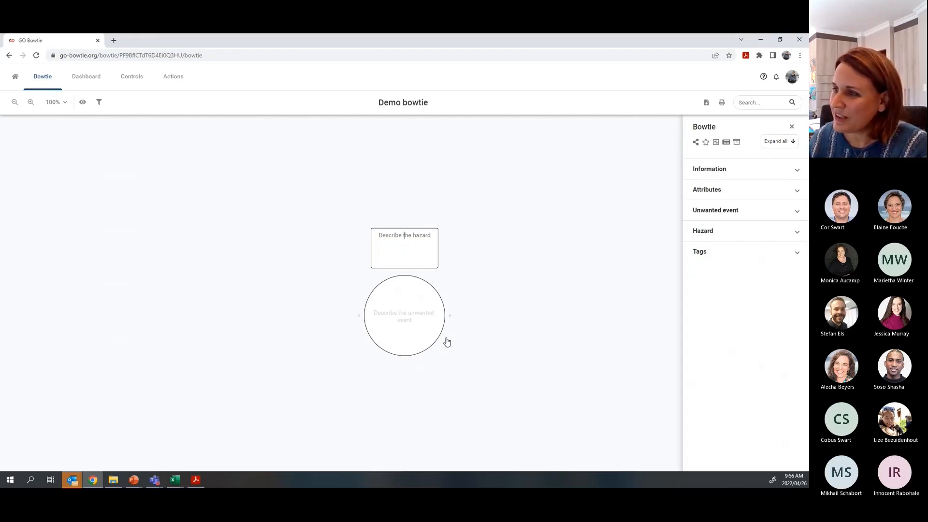
left_click(427, 243)
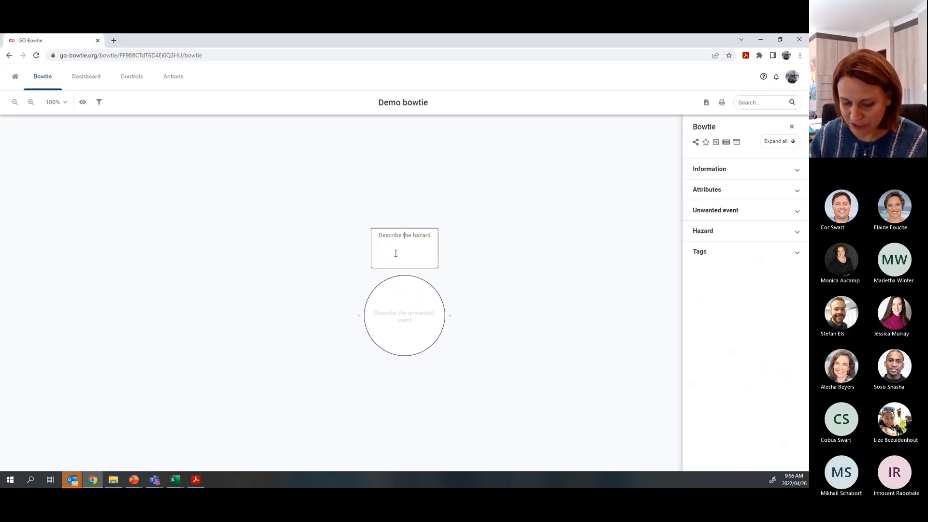
- Enter hazard 'Moving vehicle that I travel in' and unwanted event 'Loss of control of vehicle'
type("Movi")
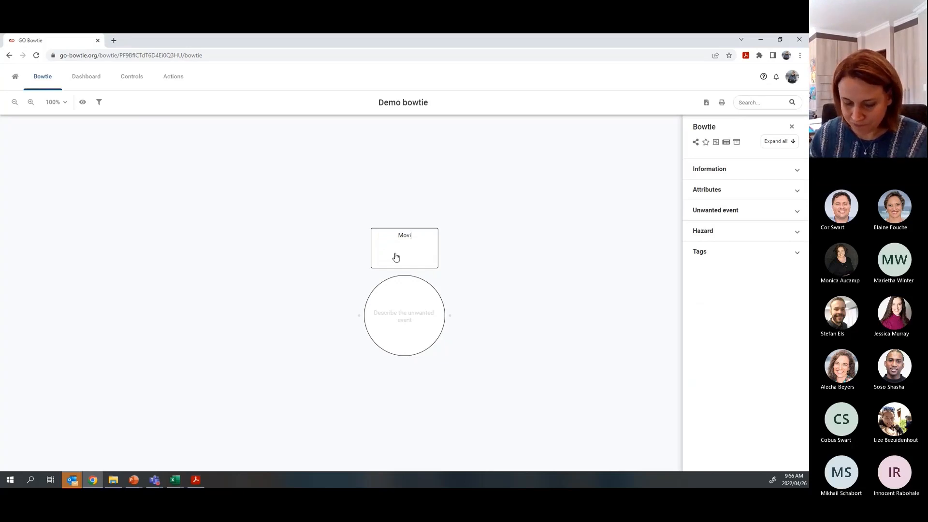
type("ng vehicle that w")
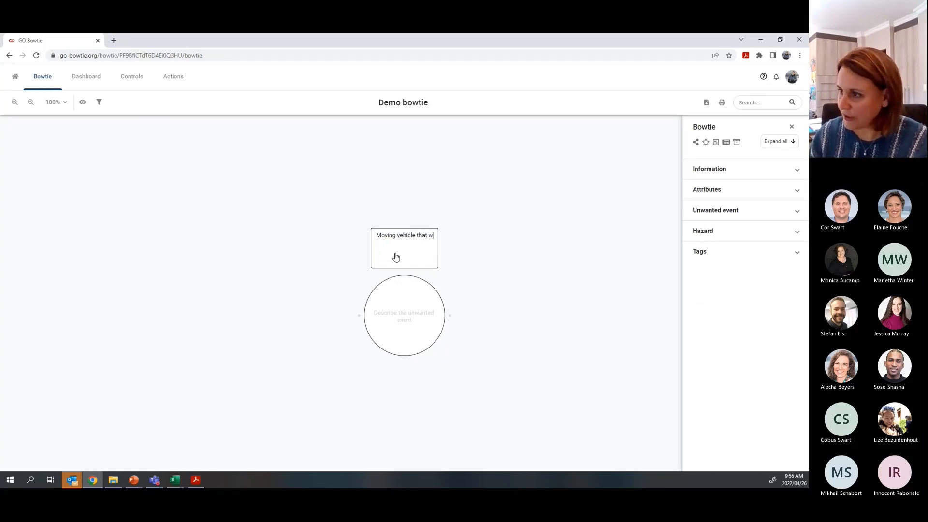
key("BackSpace")
type("I travel in")
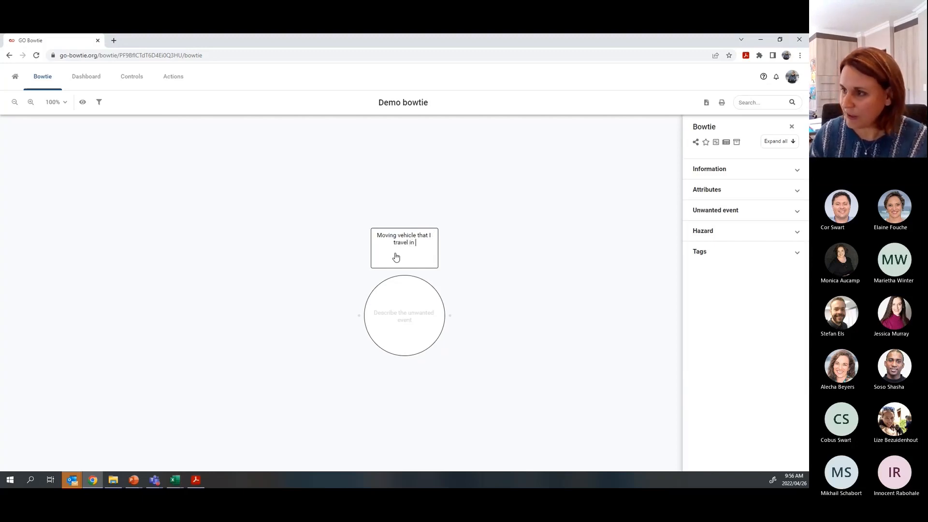
key("BackSpace")
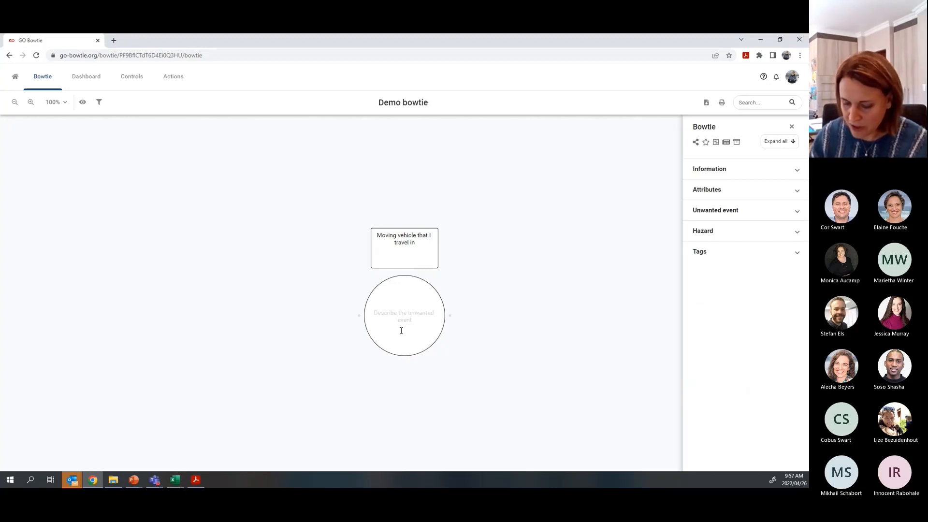
type("Loss of ")
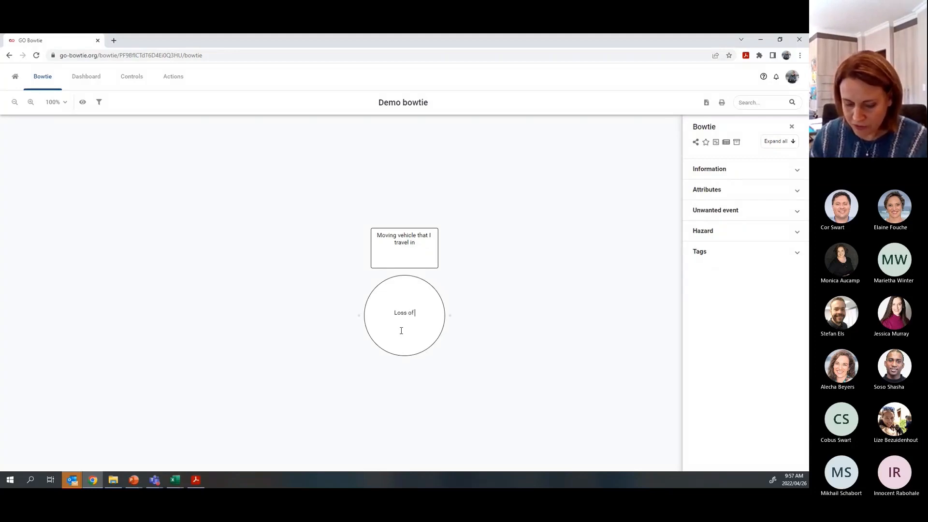
type("control of ")
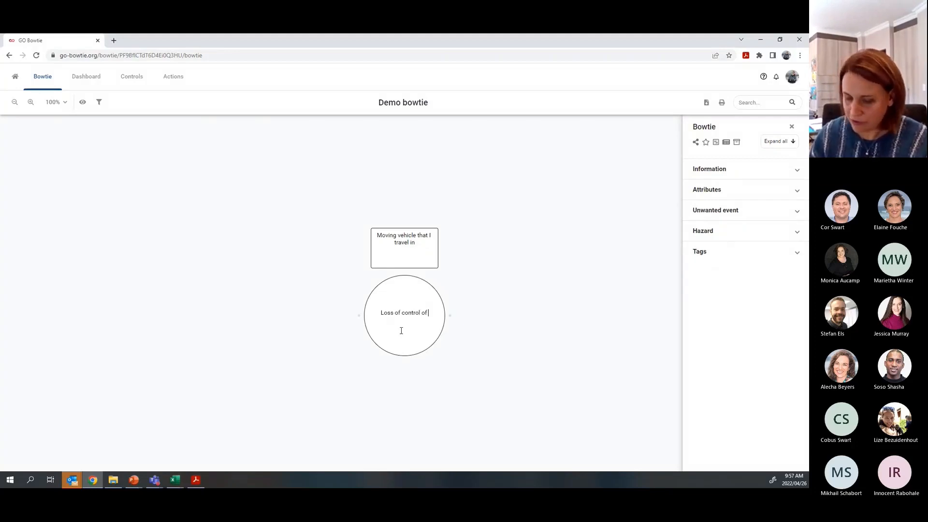
type("vehicle")
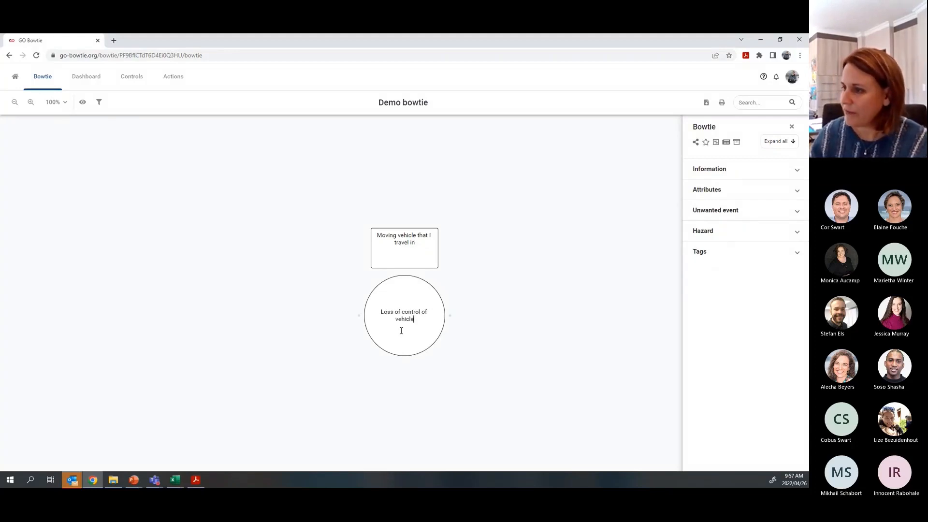
left_click(428, 361)
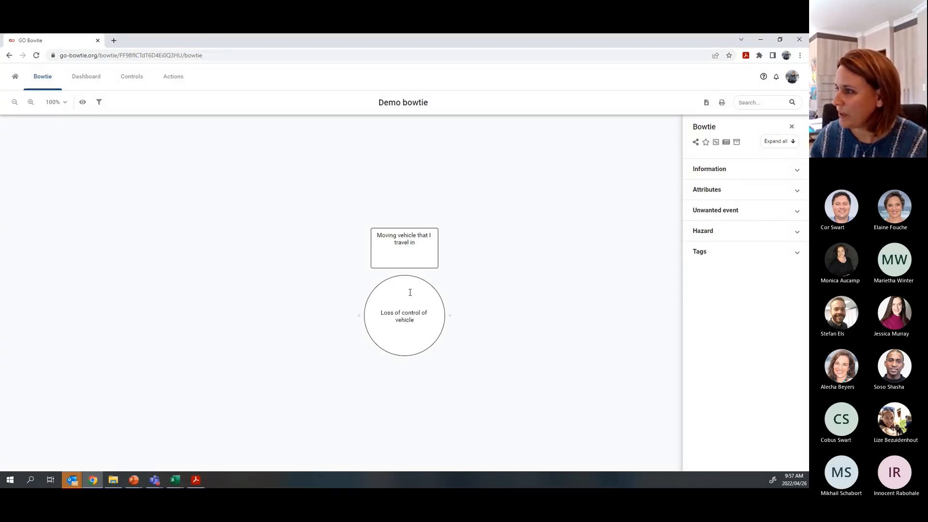
- Give the unwanted event the description 'Light passenger vehicle'
left_click(720, 212)
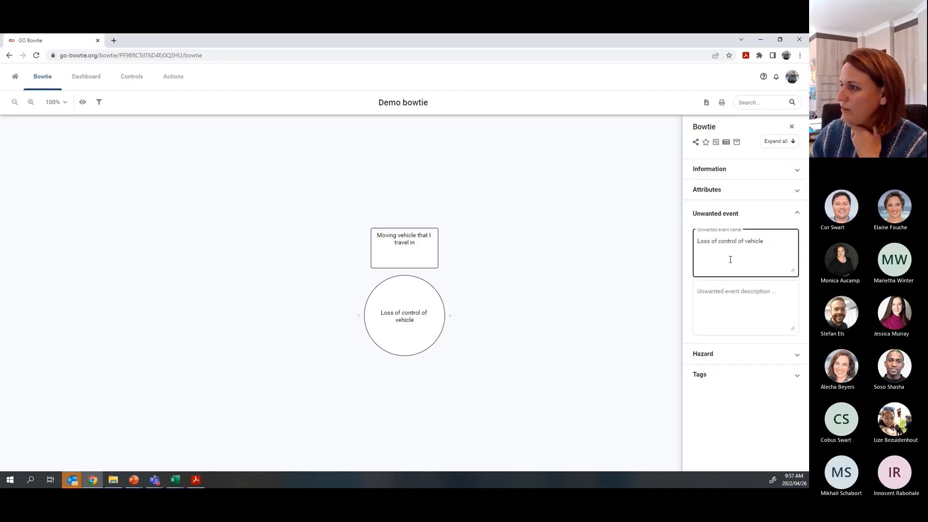
left_click(711, 309)
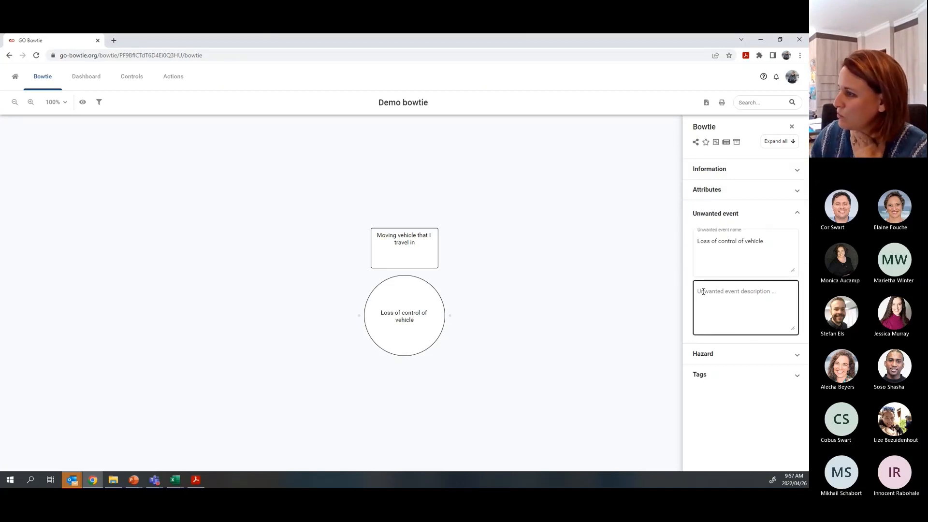
left_click(700, 291)
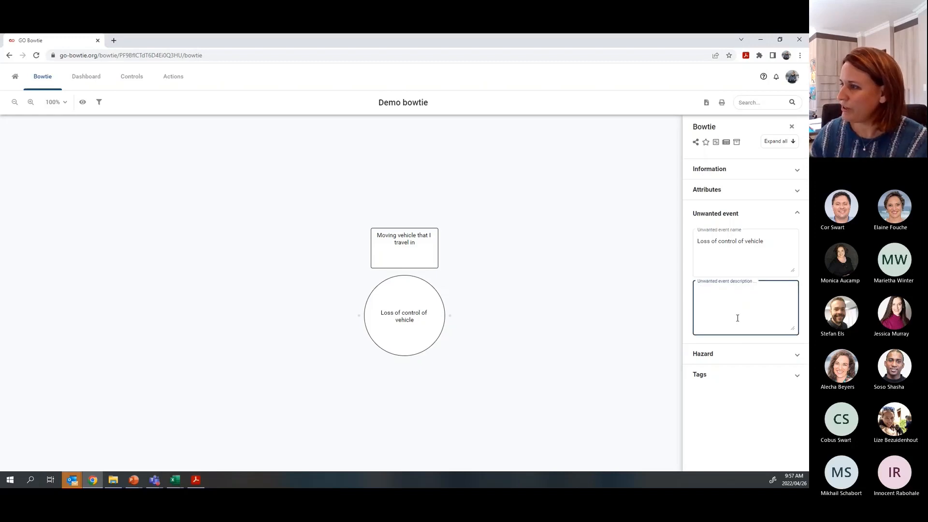
type("Light passenger vehicle")
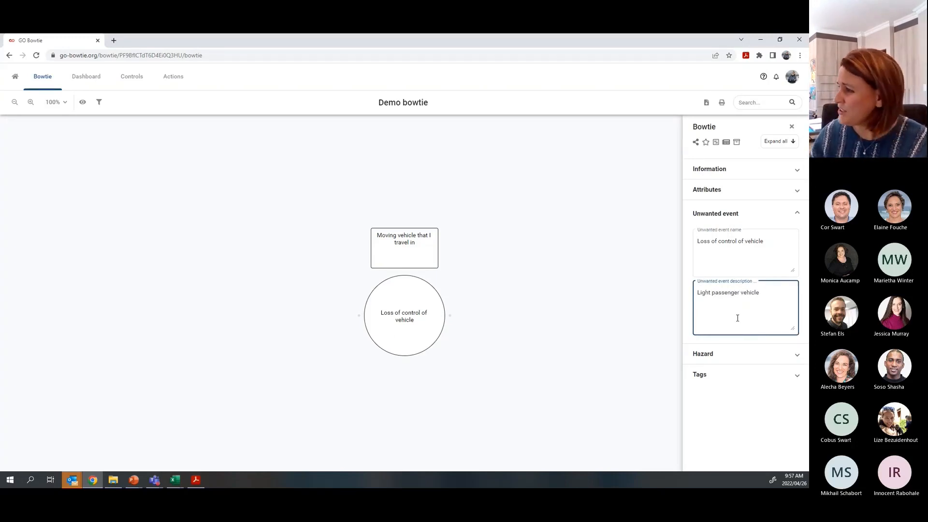
- Give the hazard the description 'Employee travelling >60km/hr while on duty'
left_click(718, 356)
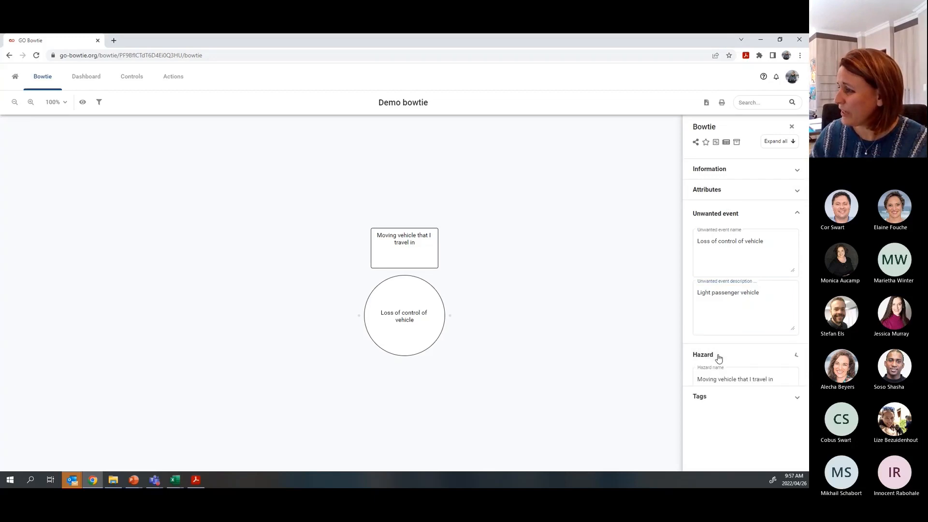
scroll(720, 382, "down", 1)
left_click(719, 410)
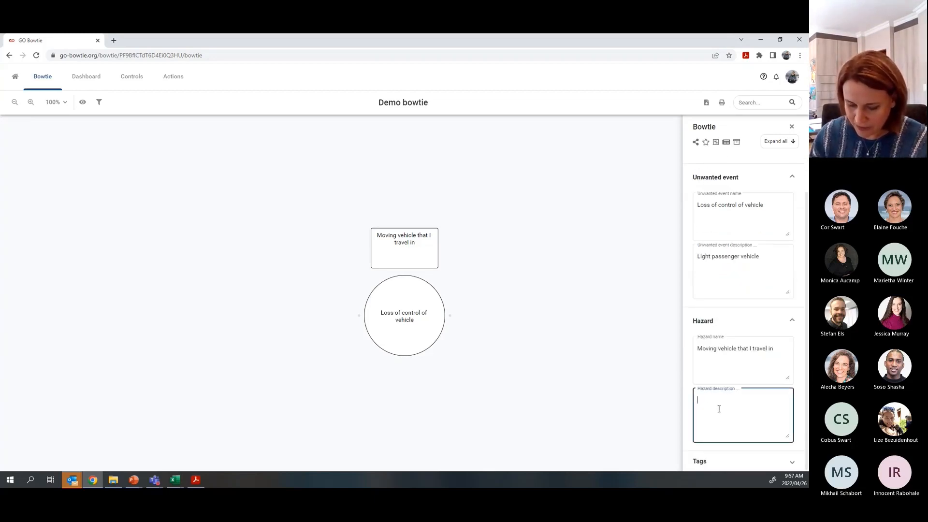
type("Employee ")
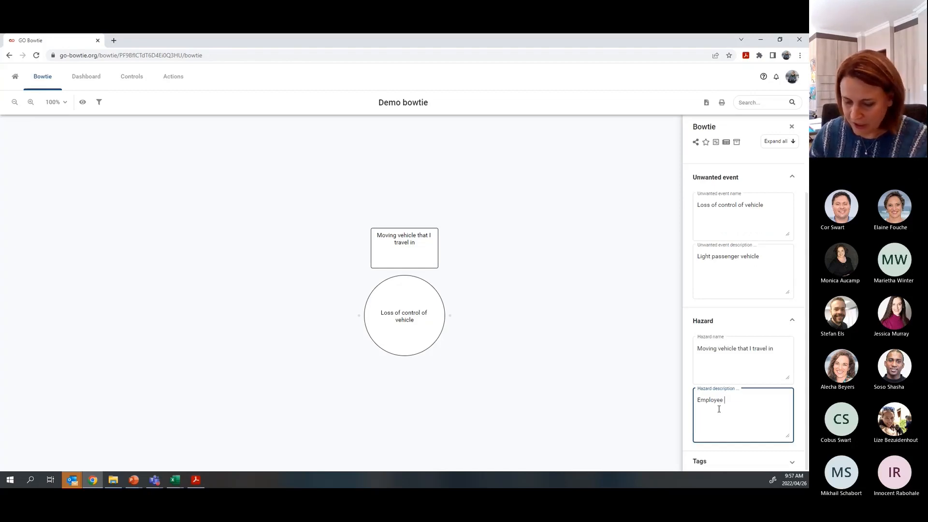
type("tra")
type("vel")
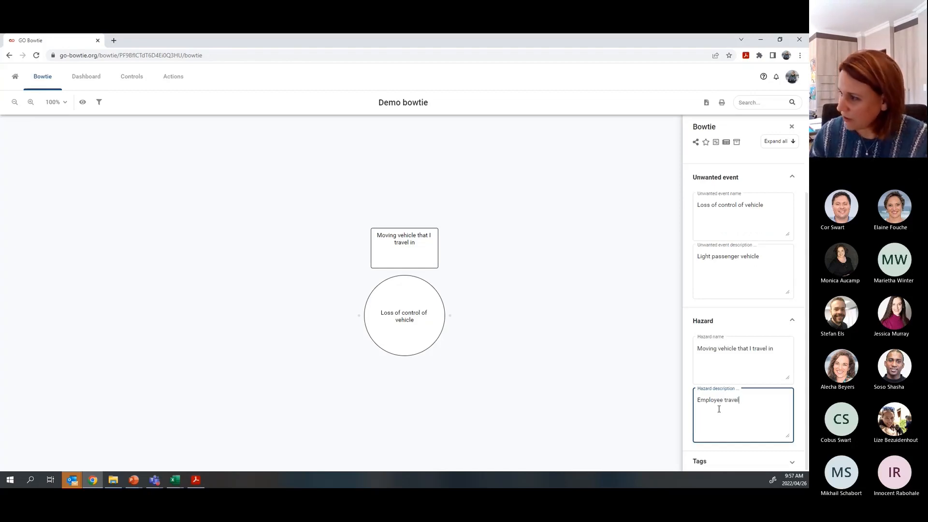
type("ling while on duty")
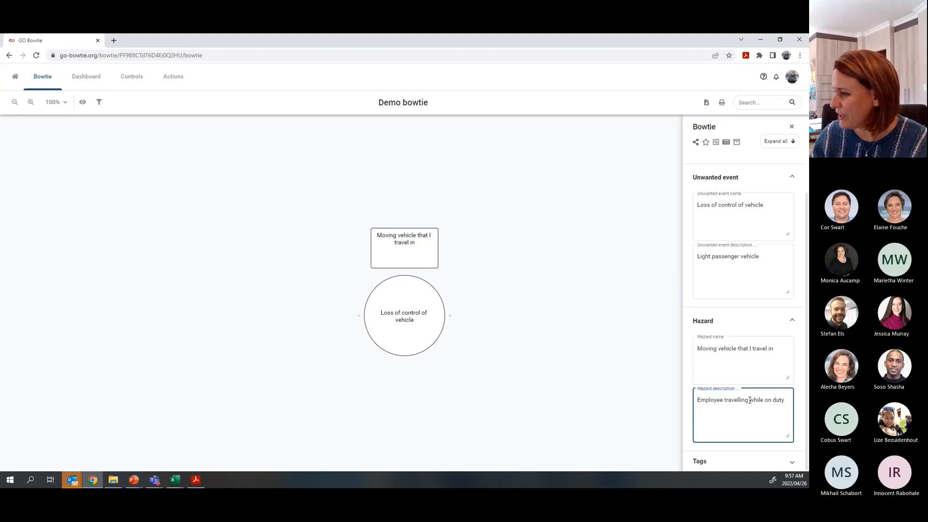
type(">")
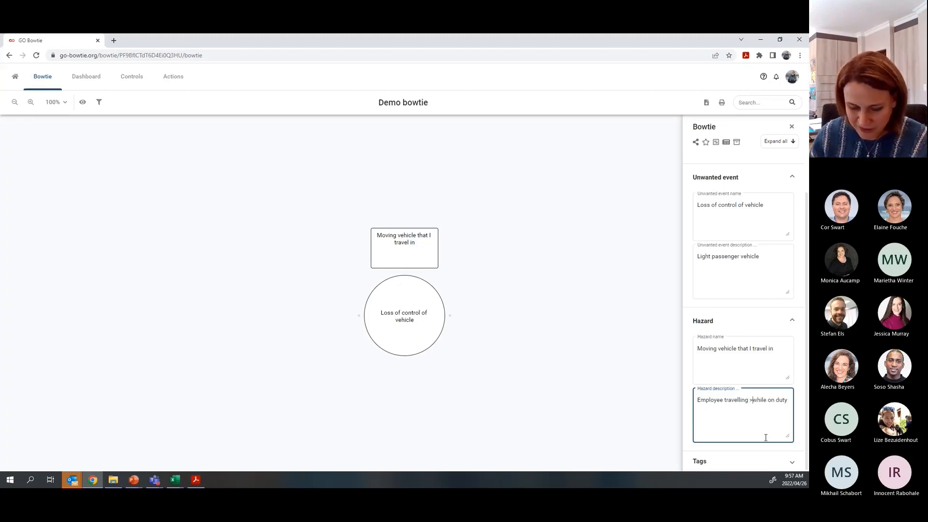
type("60km/hr")
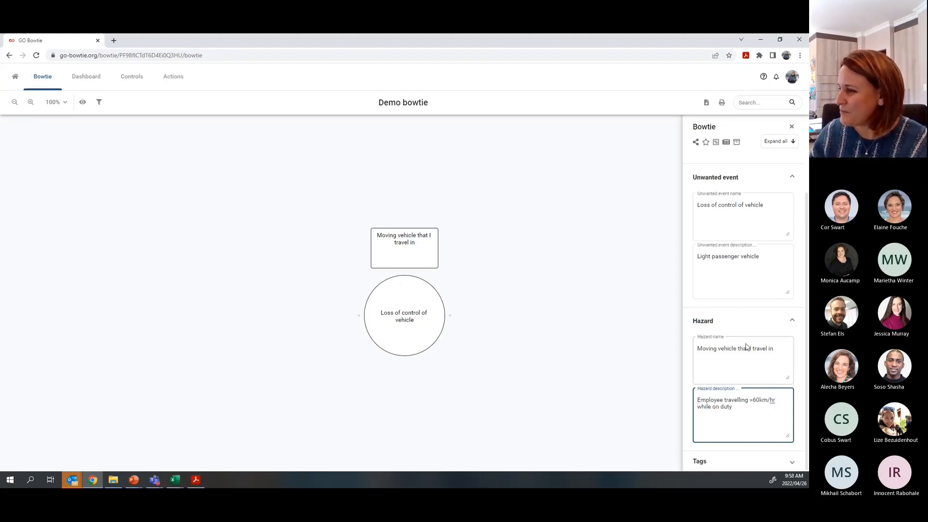
left_click(782, 145)
- Set the bowtie's approval status to Not approved in the Information section
left_click(783, 145)
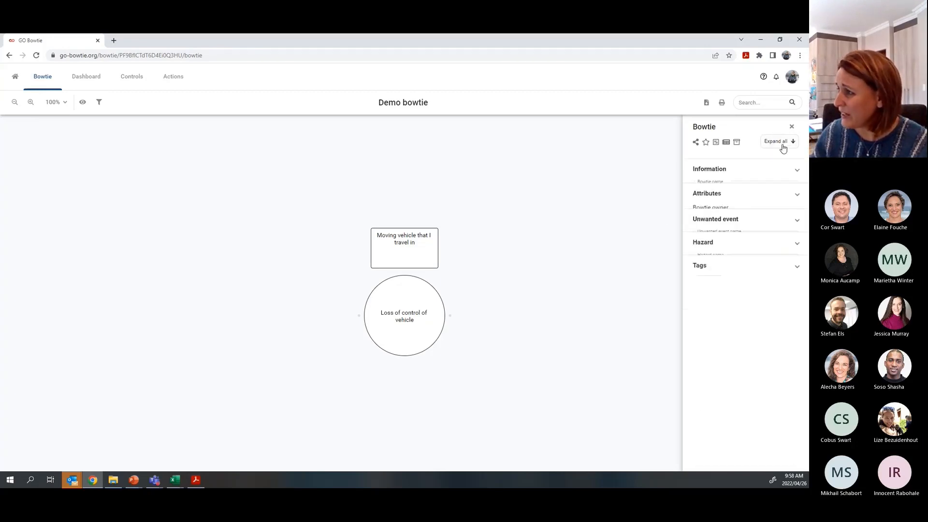
left_click(717, 172)
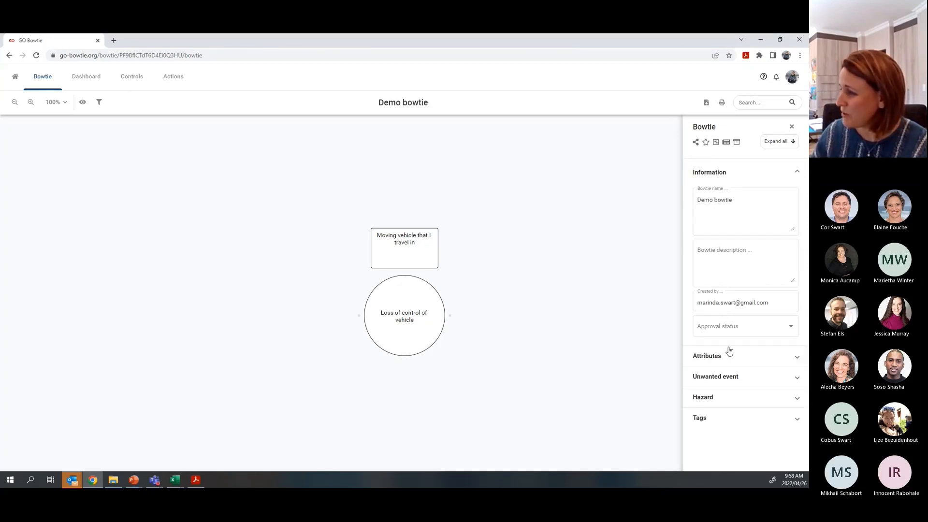
left_click(702, 328)
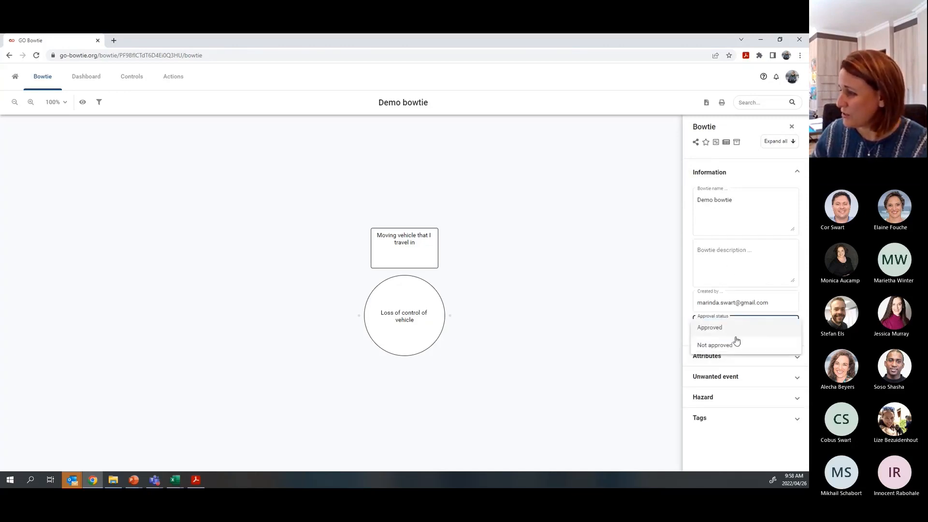
left_click(717, 345)
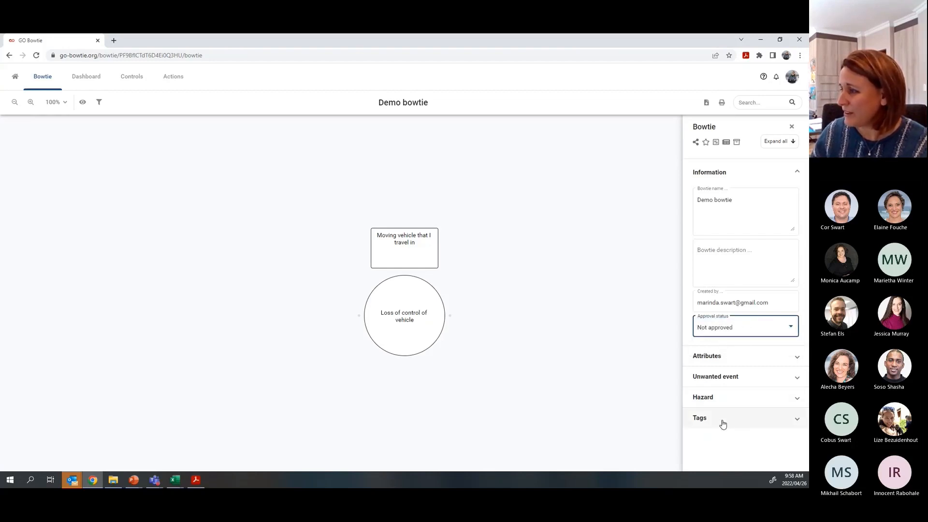
- Fill in the bowtie owner's name and company name '4Xcellence' under Attributes
left_click(707, 356)
scroll(738, 317, "down", 3)
left_click(758, 268)
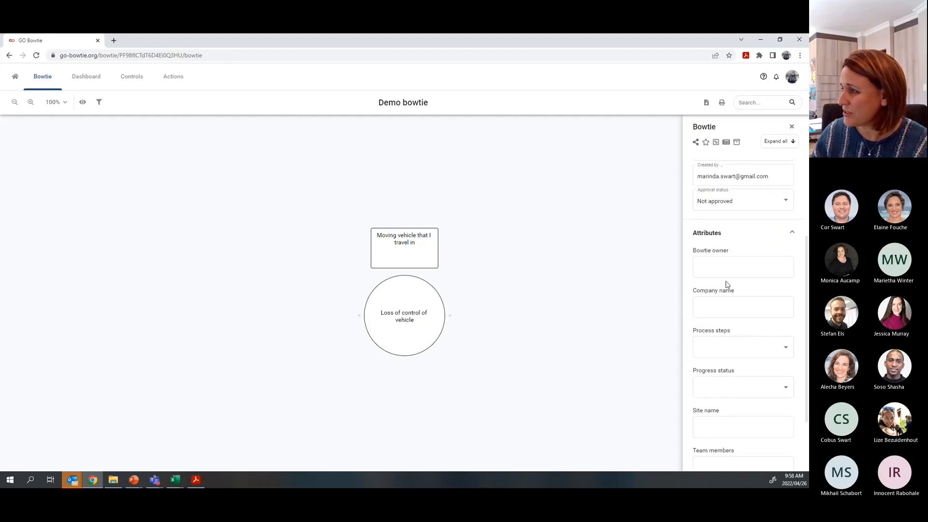
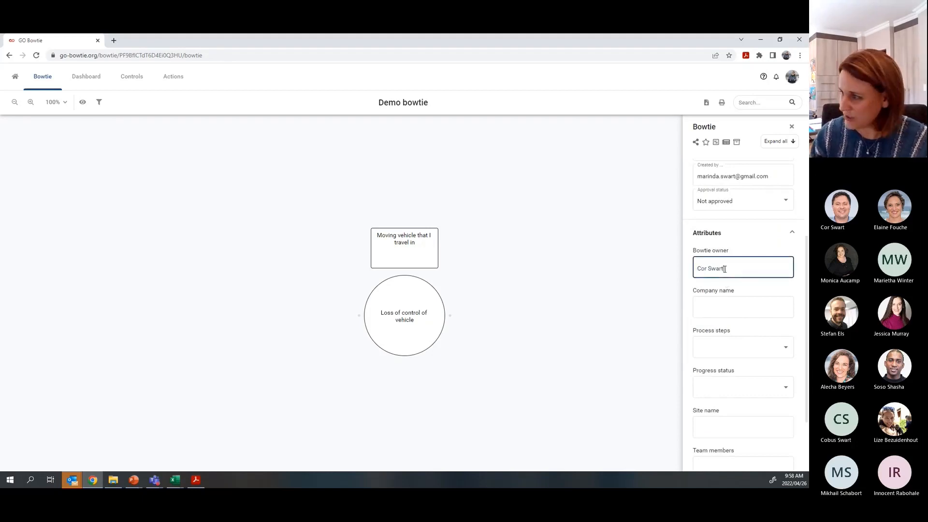
left_click(720, 307)
type("4Xcellence")
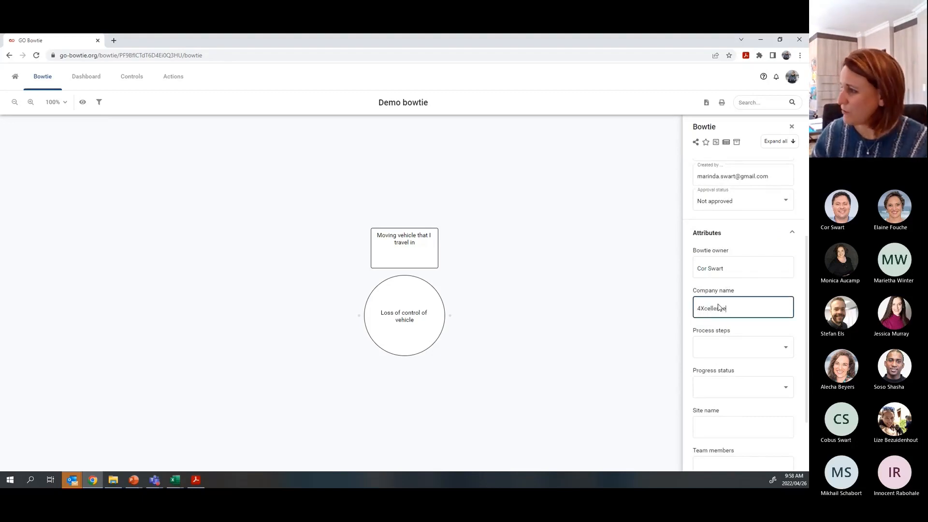
scroll(758, 411, "down", 1)
scroll(758, 411, "down", 2)
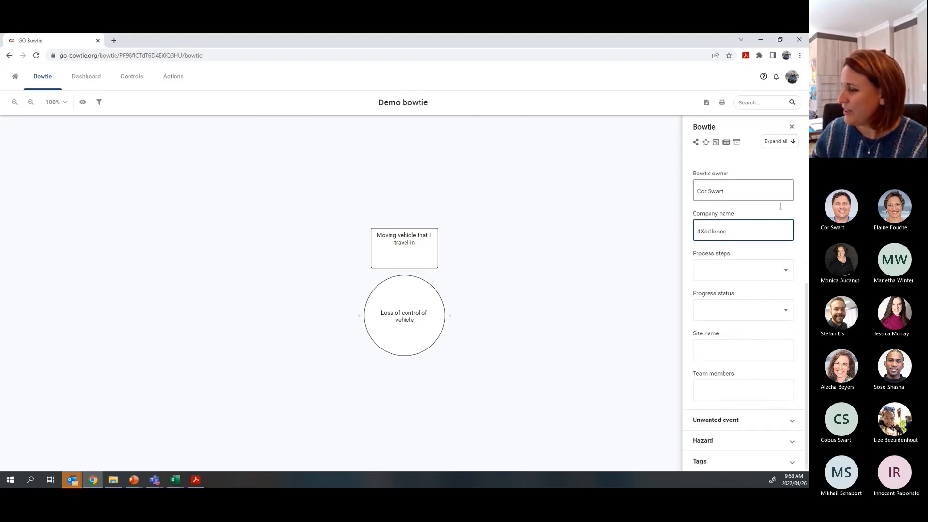
left_click(778, 463)
scroll(769, 404, "down", 1)
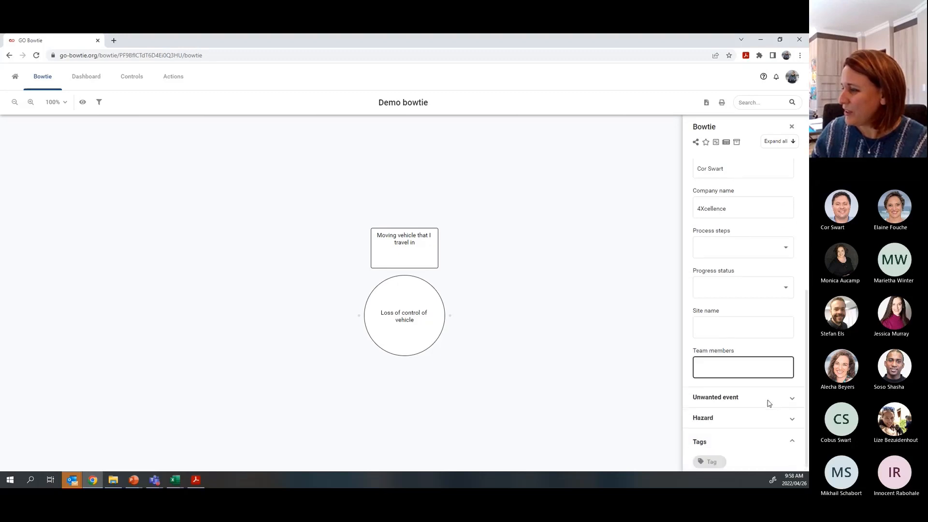
left_click(778, 141)
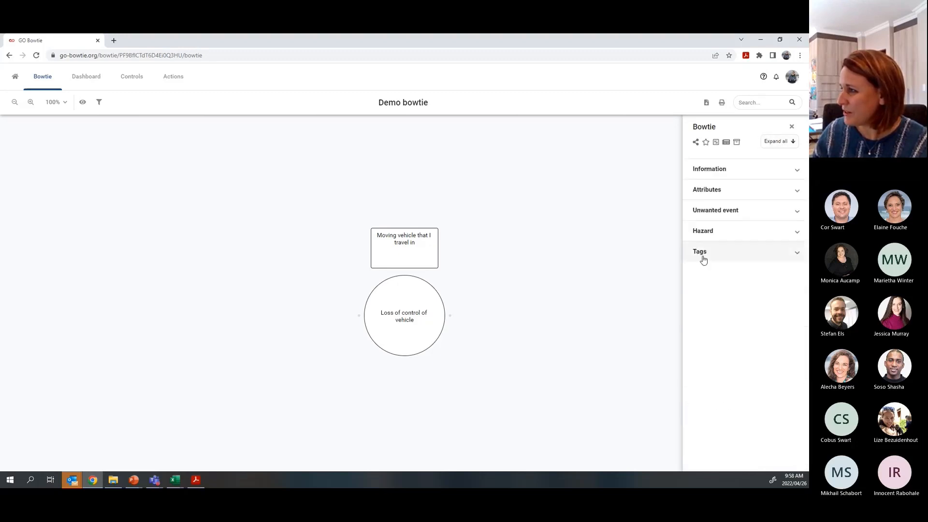
- Add the tag 'Travel risk category' to the bowtie and fold the Tags section away
left_click(703, 258)
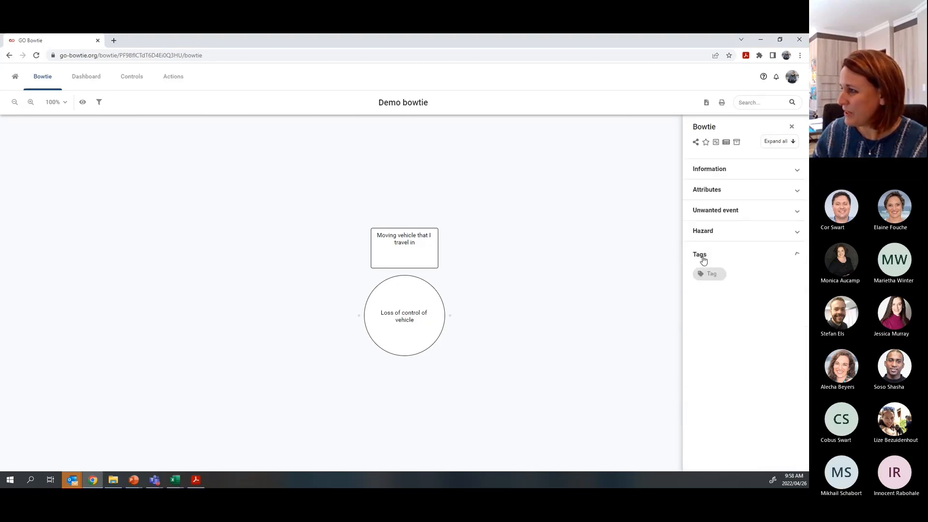
left_click(719, 286)
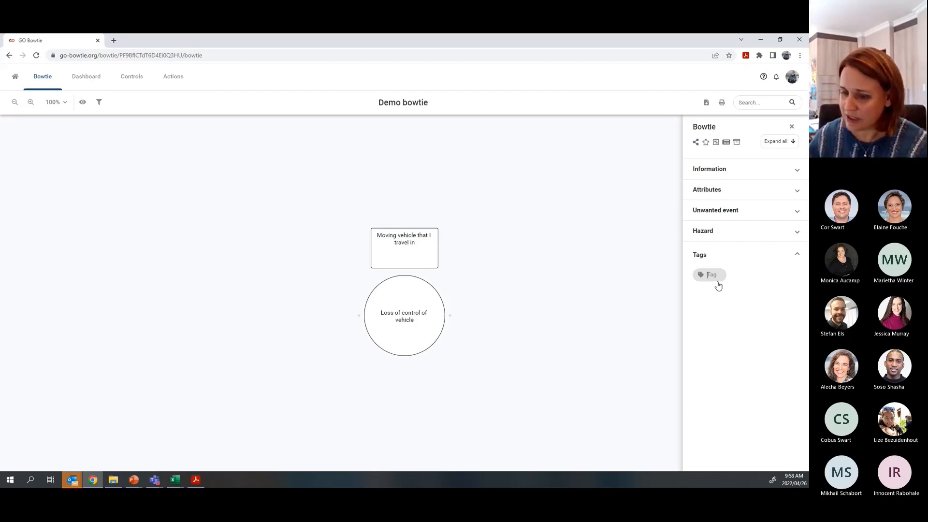
type("Travel risk category")
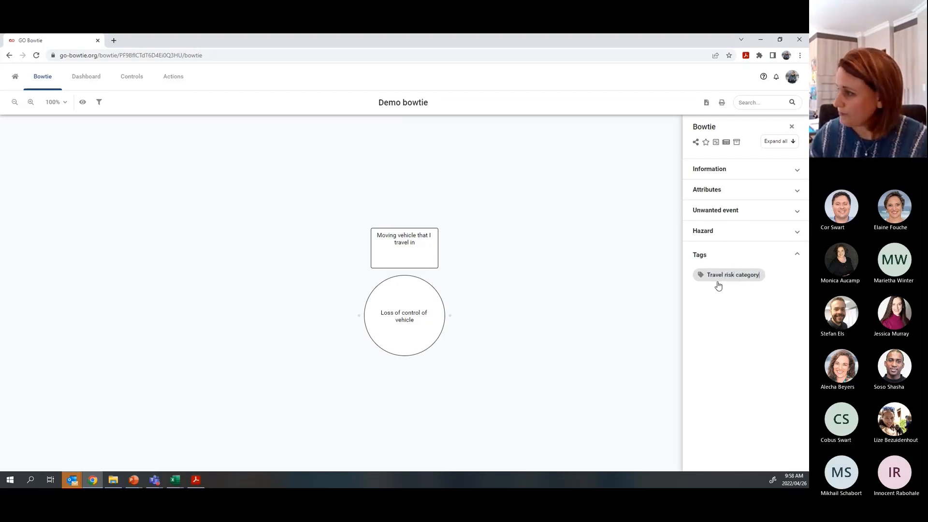
key("Return")
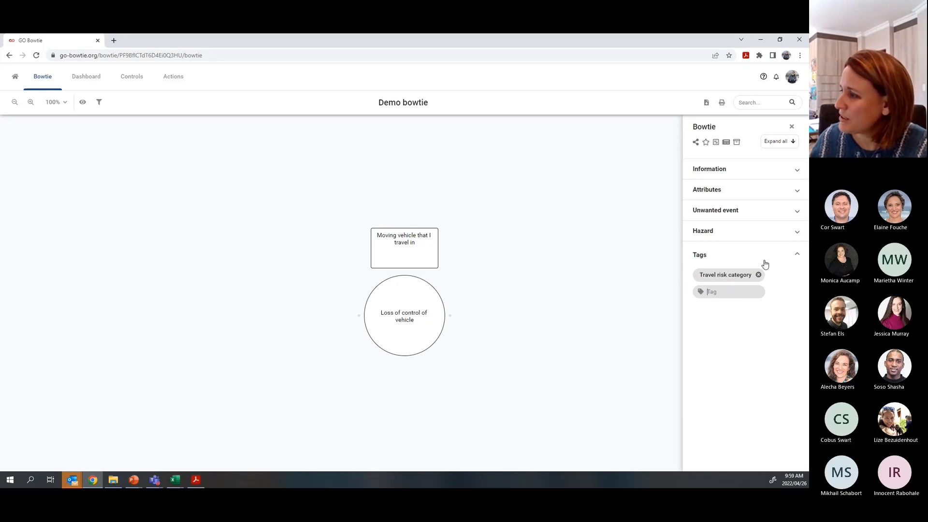
left_click(796, 255)
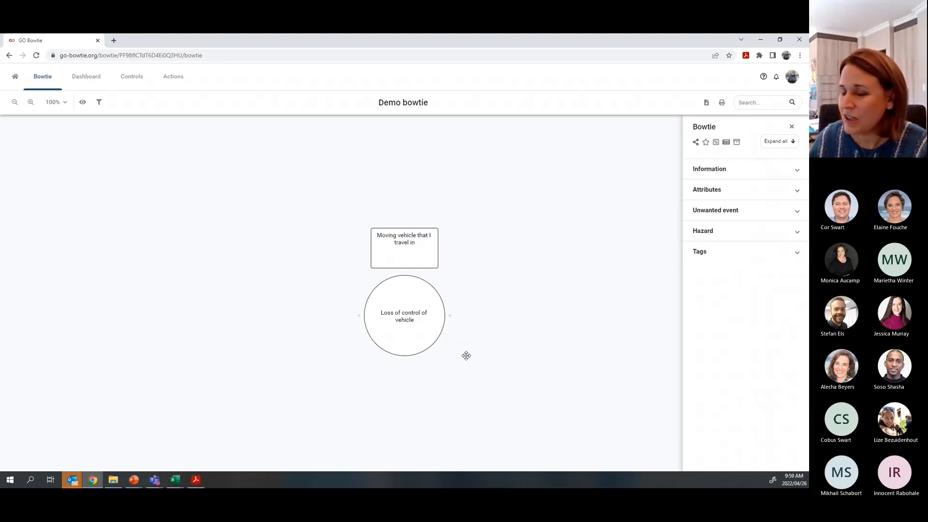
- Add the consequence 'Injuries to driver, passengers, pedestrians', correcting the misspelled 'passengers'
left_click(449, 315)
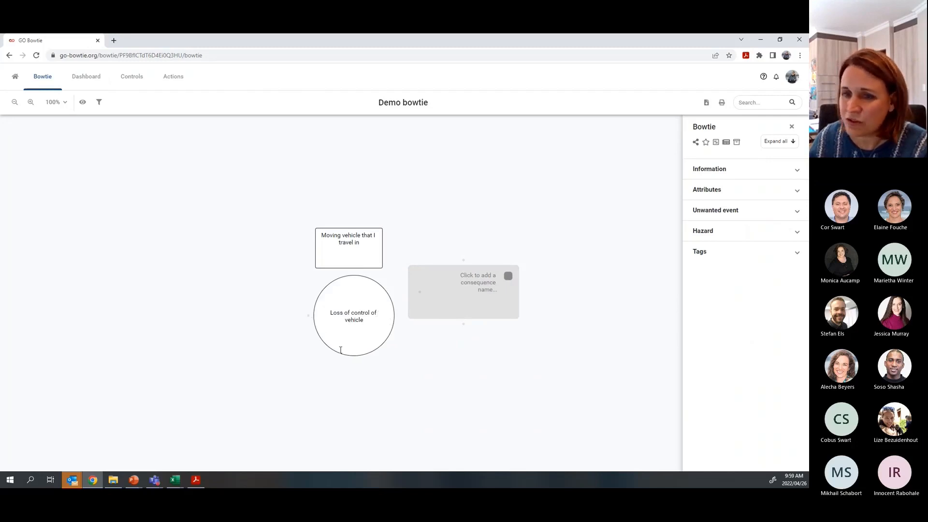
left_click(484, 280)
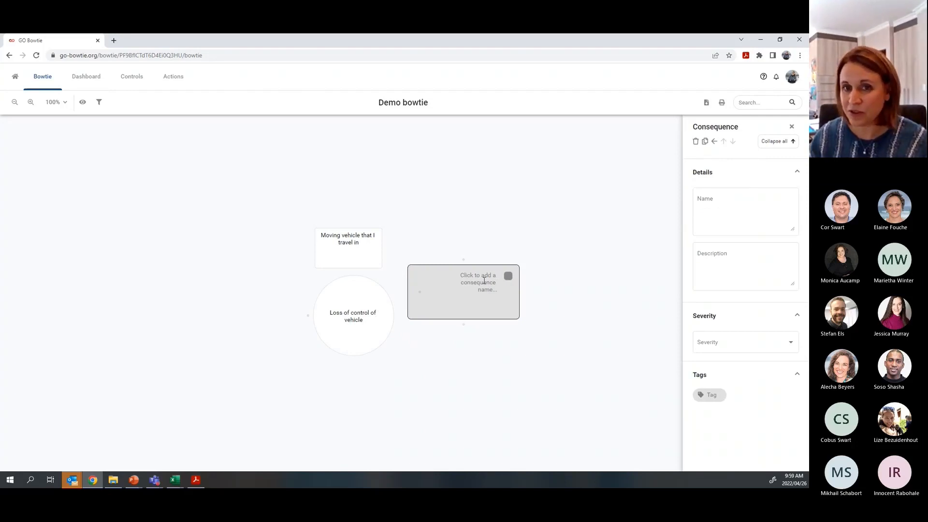
type("Injuries to driver, apssengers")
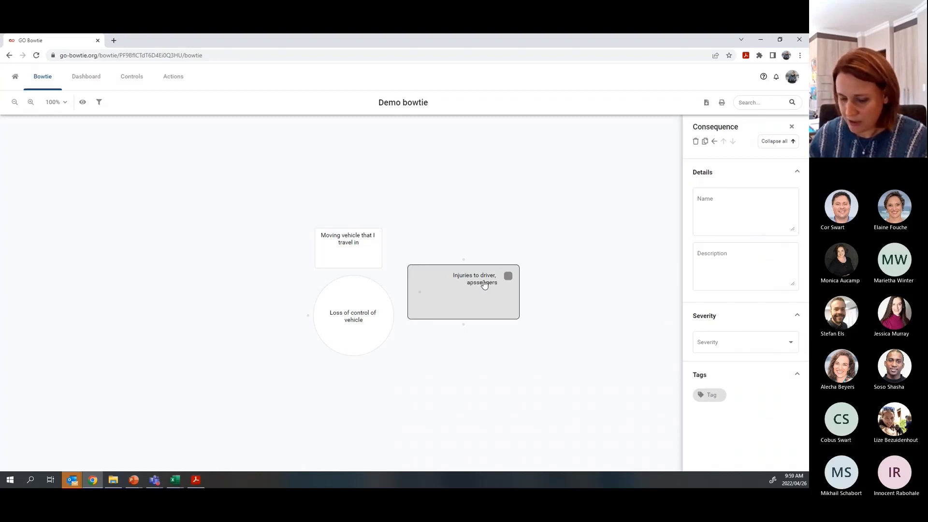
type(" , p")
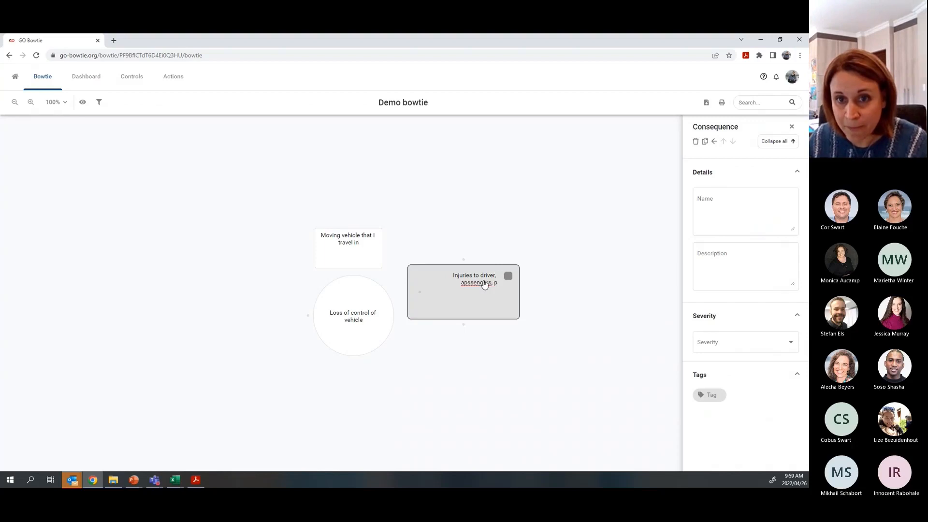
type("edestrians")
key("Return")
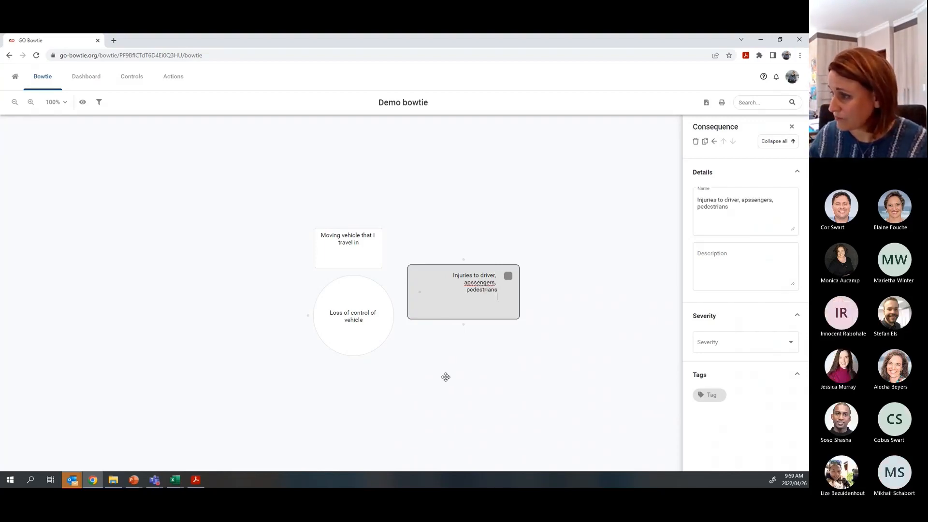
right_click(484, 284)
left_click(506, 290)
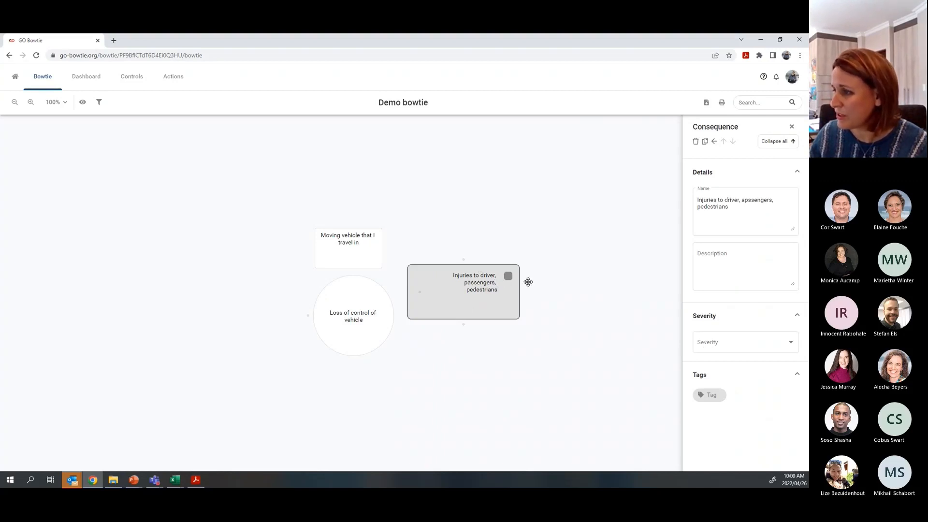
- Rate the injuries consequence's severity as High
left_click(723, 350)
left_click(713, 344)
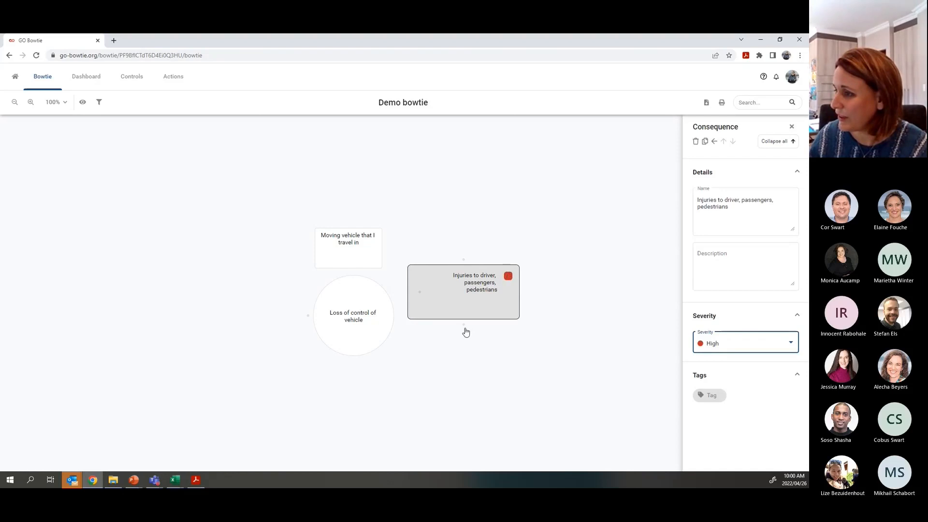
mouse_move(464, 325)
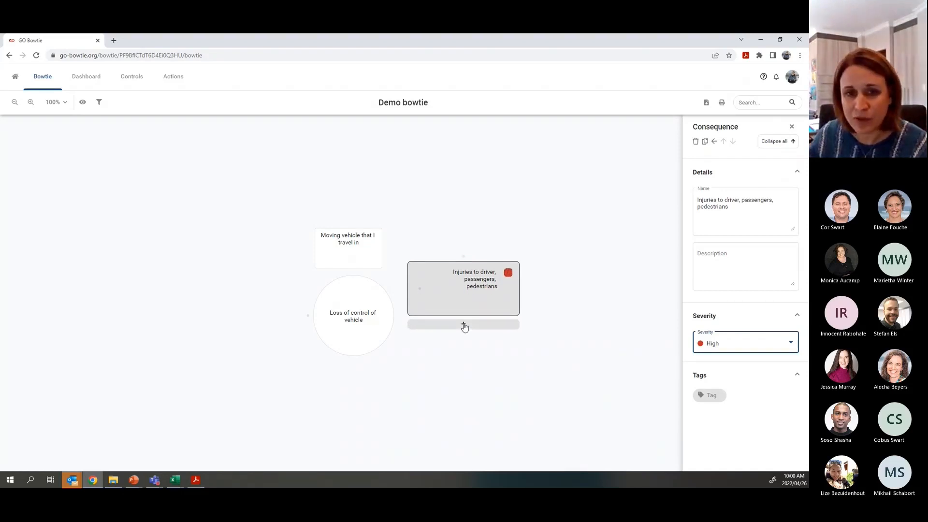
- Add consequence 'Damage to my vehicle or other infrastructure' below the injuries one, with Medium severity
left_click(464, 326)
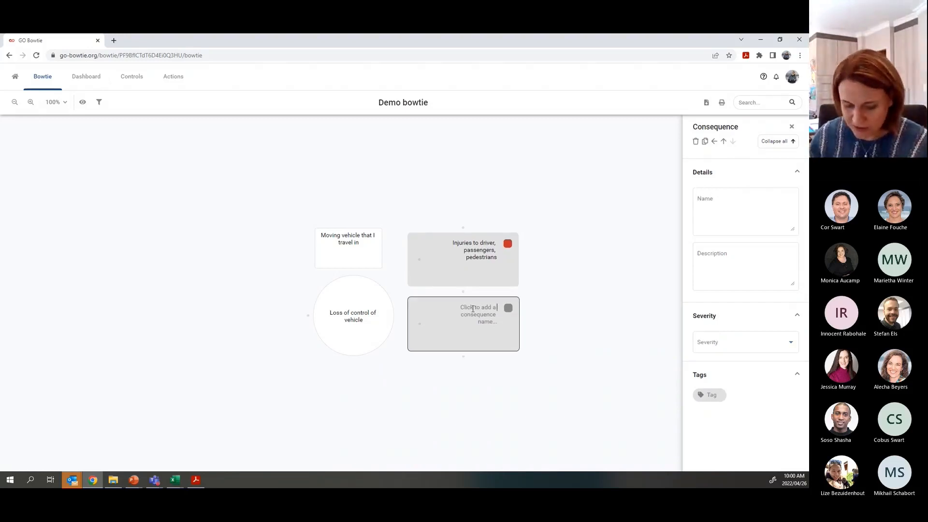
type("D")
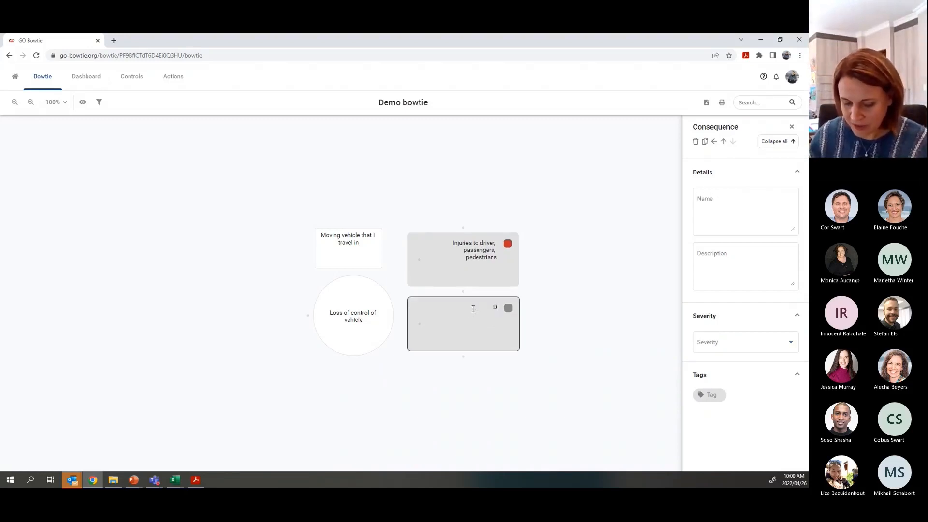
type("amage to my")
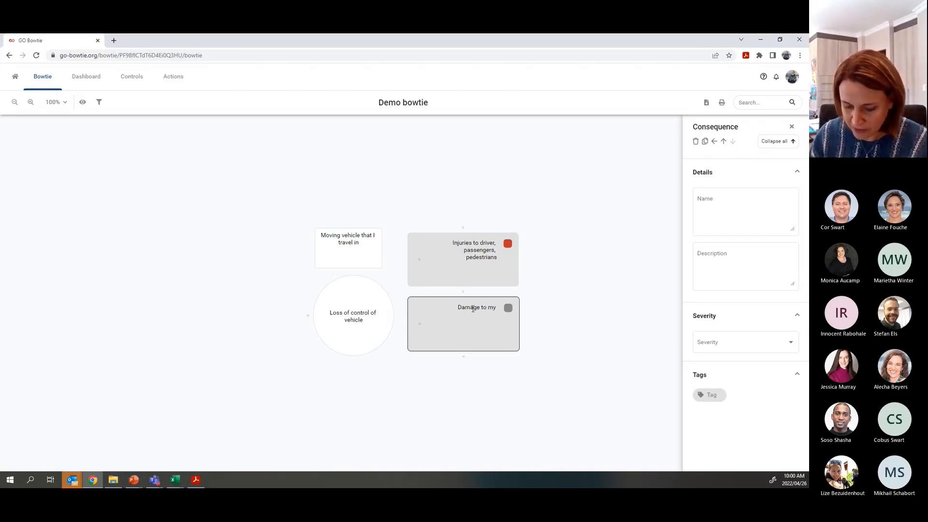
type(" vehicle or other infrasrtructure")
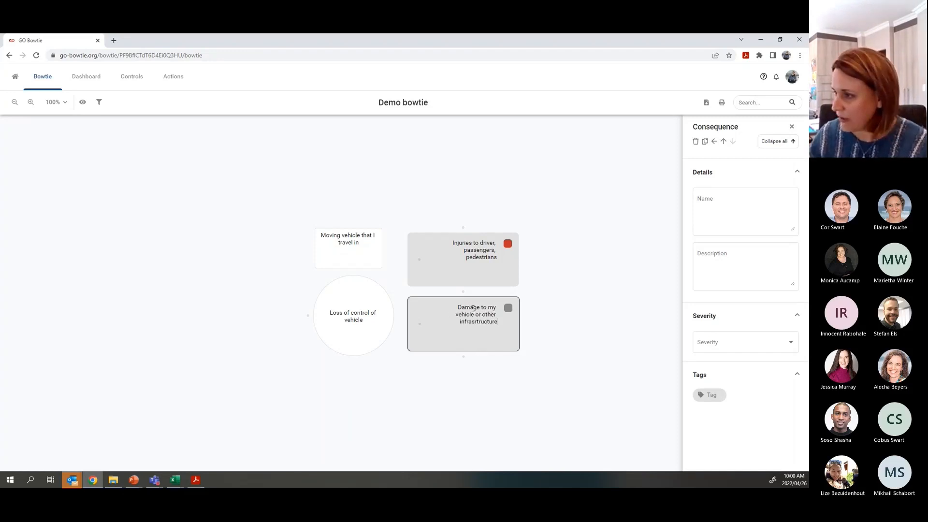
right_click(481, 322)
left_click(510, 334)
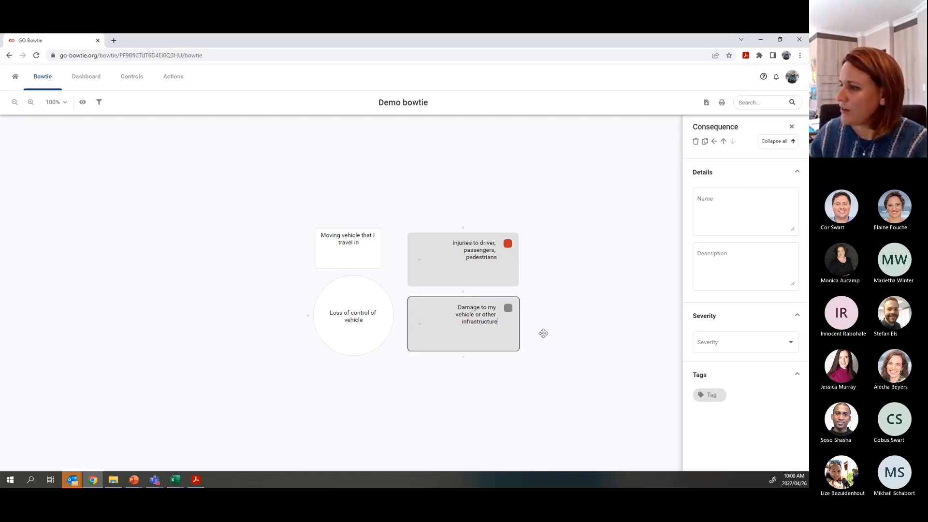
left_click(719, 347)
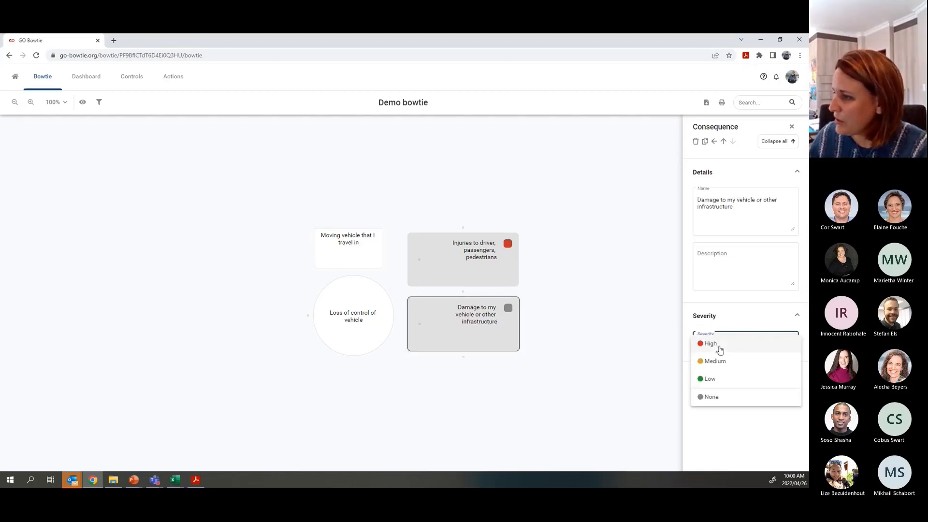
left_click(713, 362)
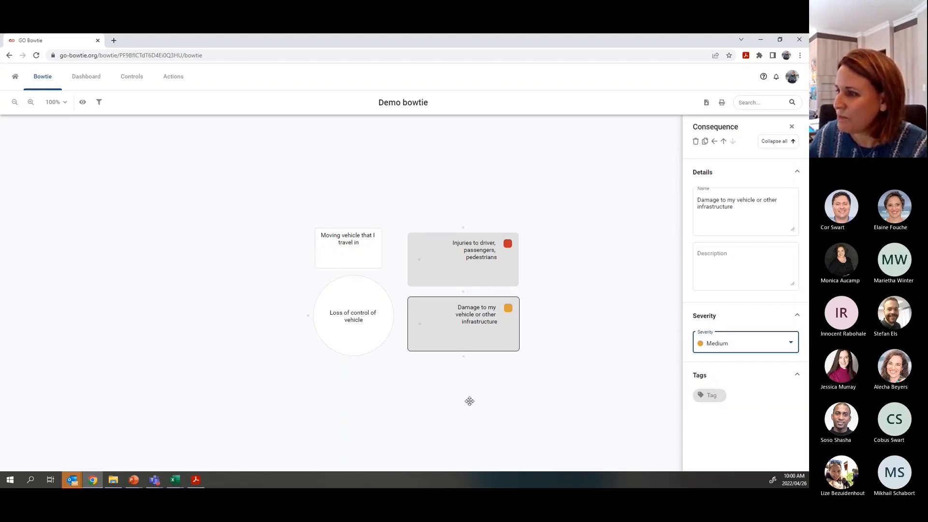
- Drag the damage consequence above the injuries one, then move injuries back to the top
left_click(442, 332)
left_click_drag(442, 332, 439, 236)
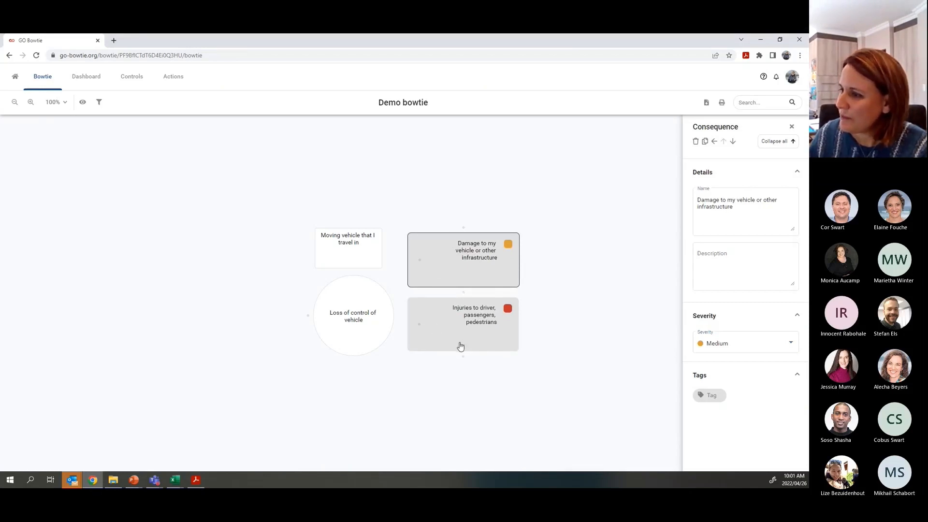
left_click_drag(447, 341, 447, 262)
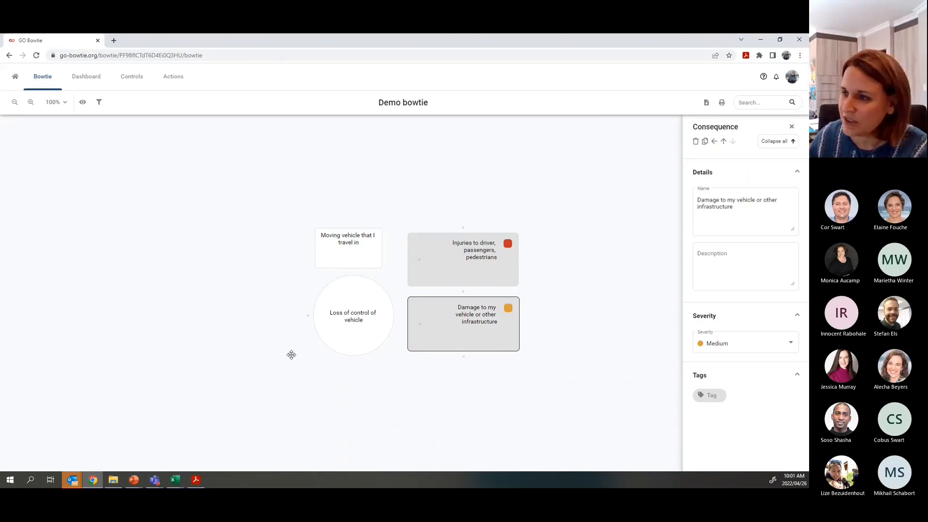
mouse_move(308, 318)
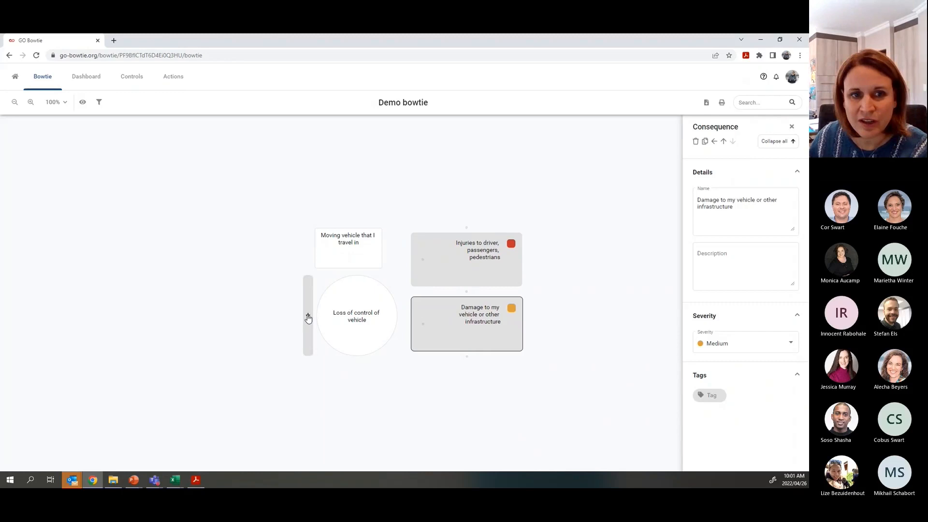
- Add the threat 'Poor road conditions' with High probability, plus a blank threat below it
left_click(308, 317)
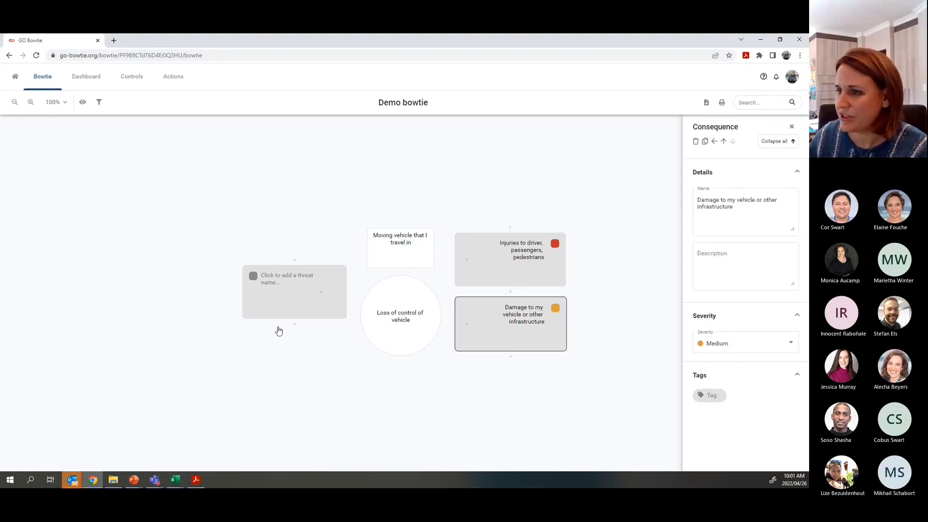
left_click(267, 275)
type("P")
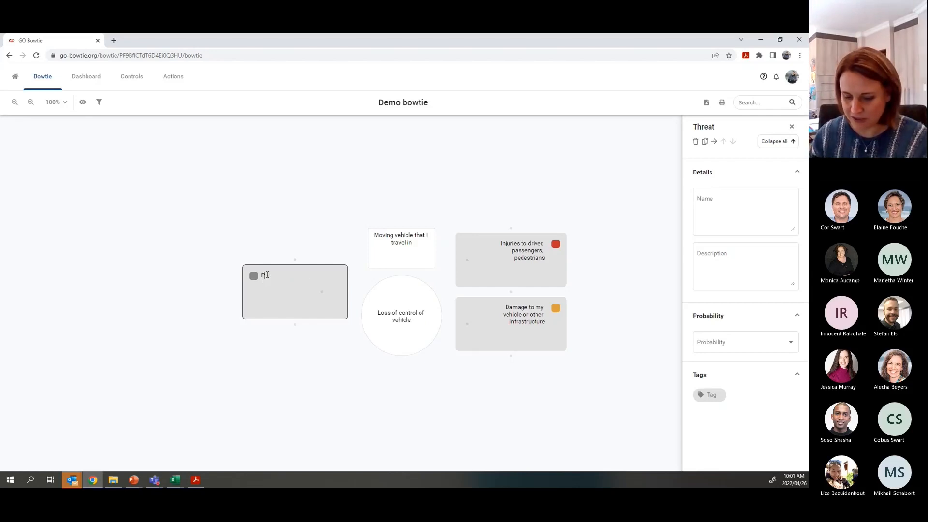
type("oor roa")
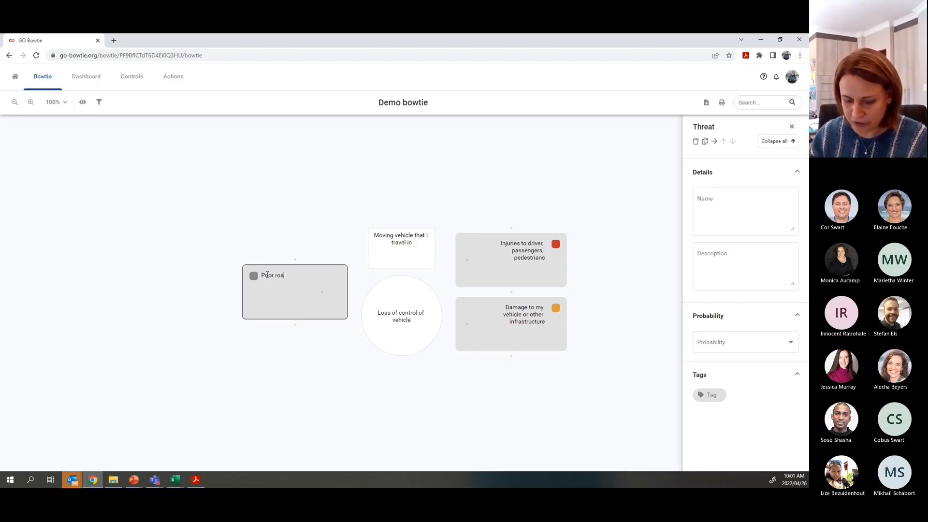
type("d conditions")
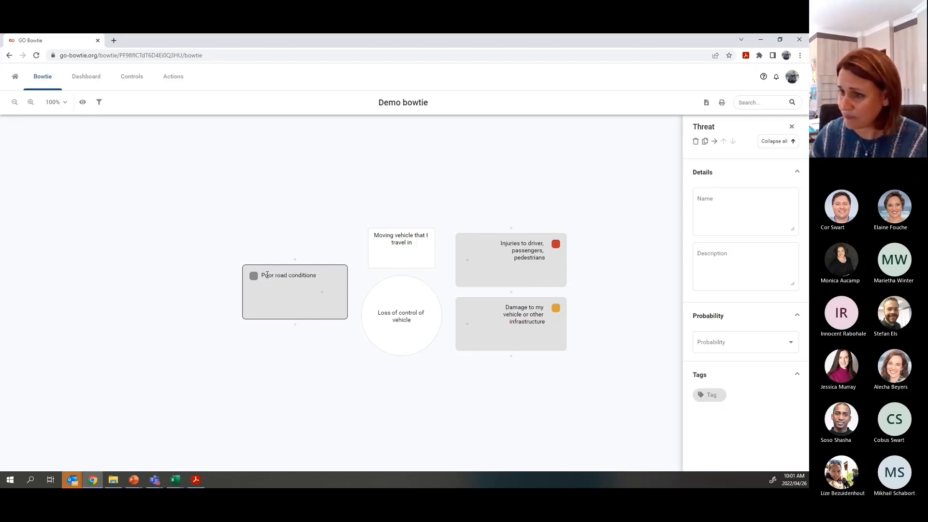
key("Return")
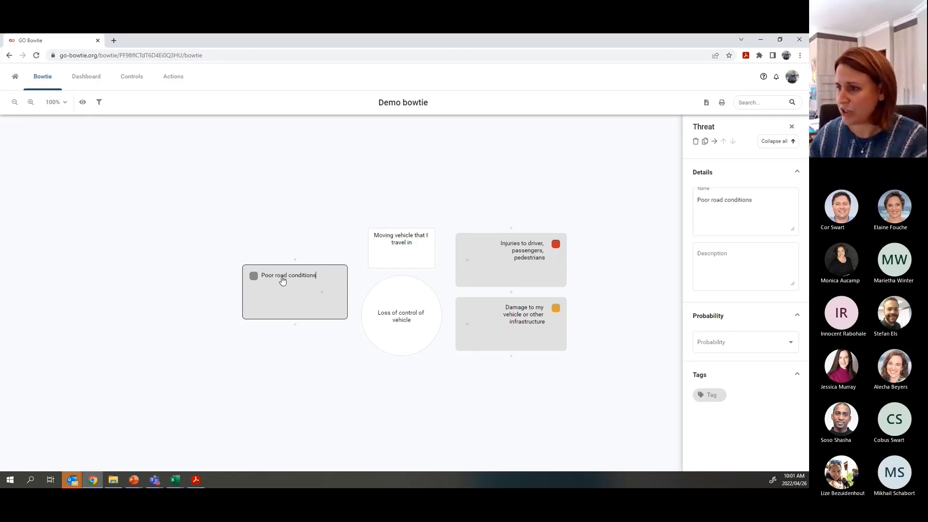
left_click(718, 343)
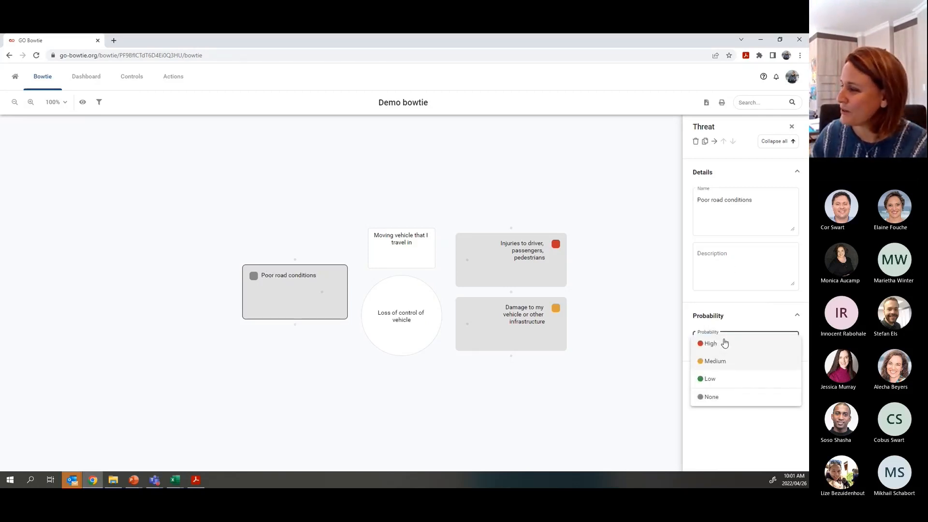
left_click(721, 345)
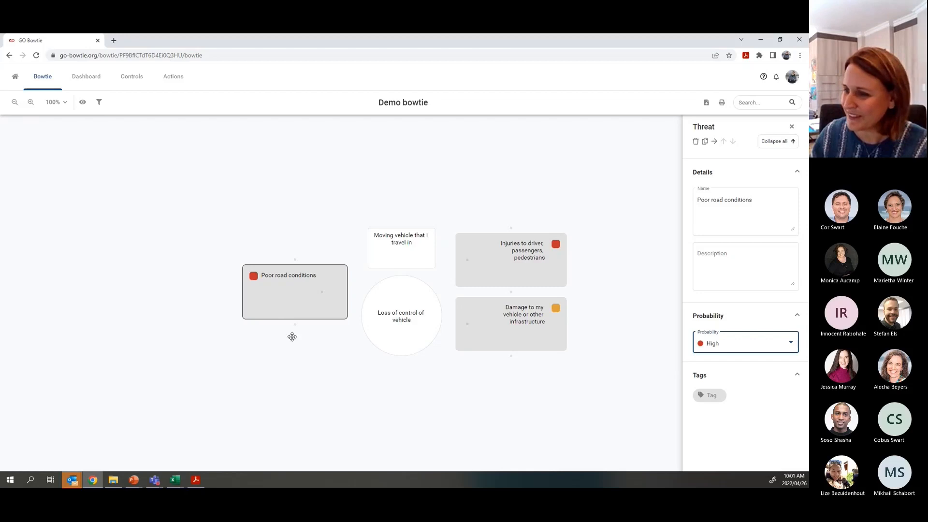
left_click(294, 322)
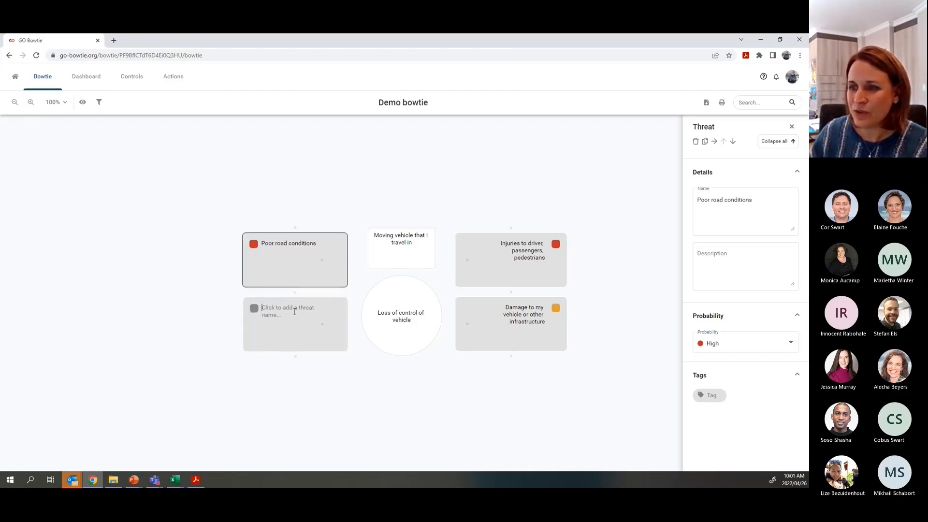
- Name the second threat 'Adverse weather conditions' with Medium probability
left_click(293, 314)
type("Adverse weather conditions")
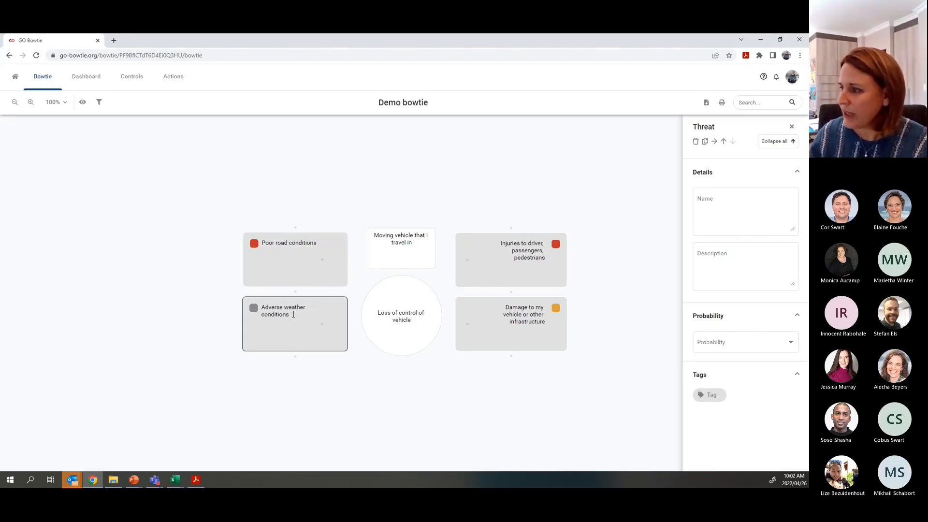
left_click(715, 342)
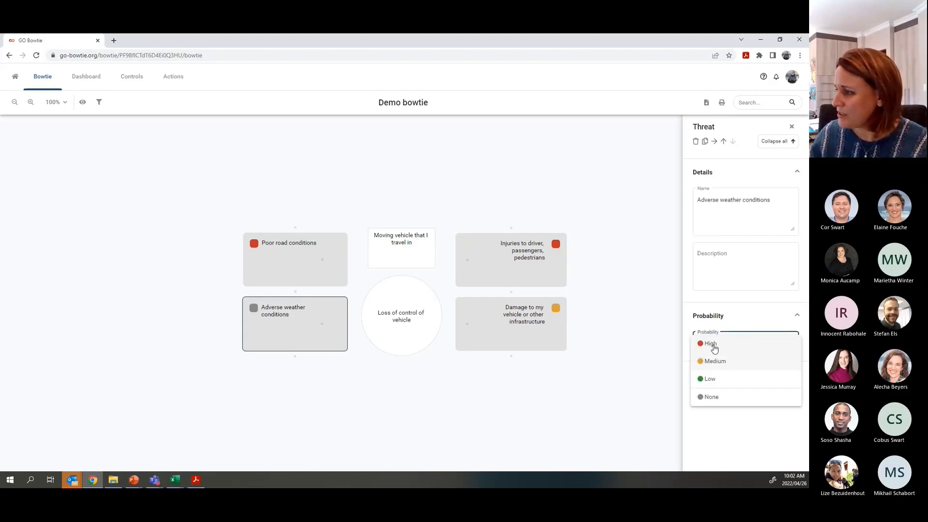
left_click(715, 361)
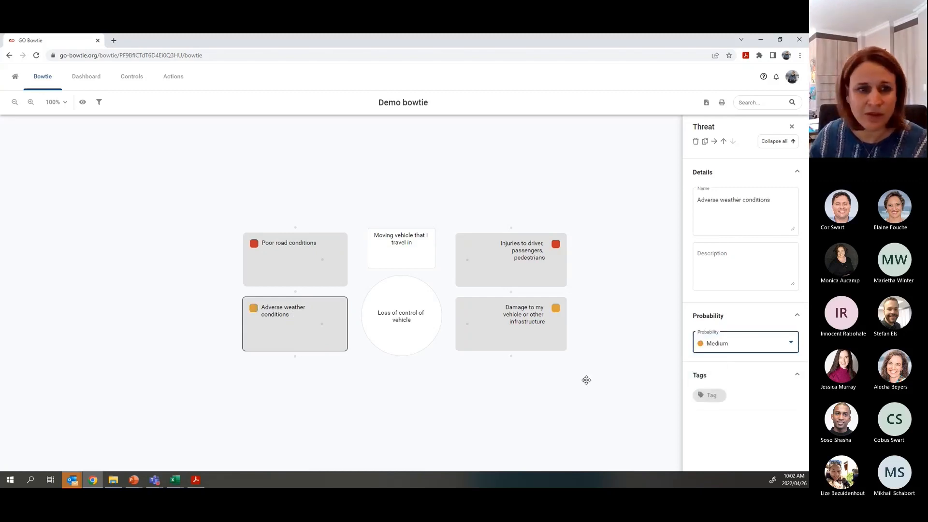
- Add a third threat, 'Equipment malfunction', rated Low probability
mouse_move(295, 357)
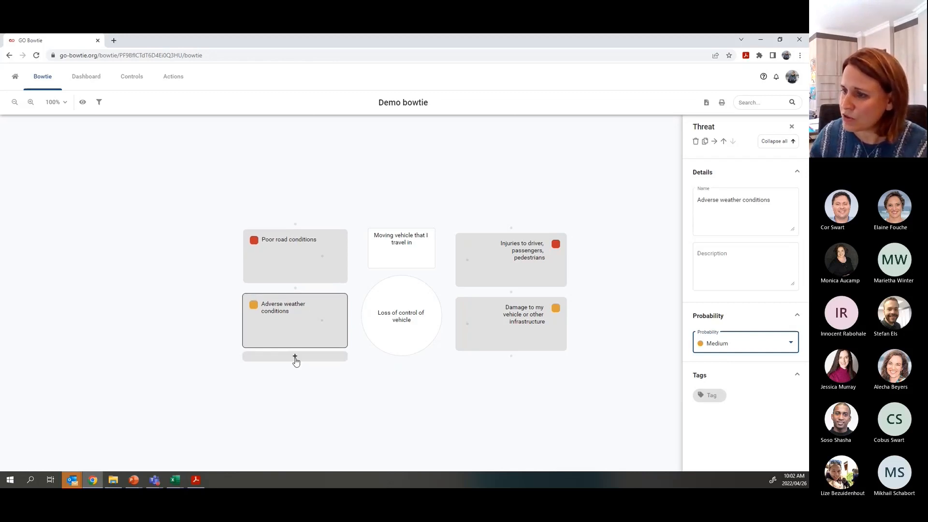
left_click(296, 359)
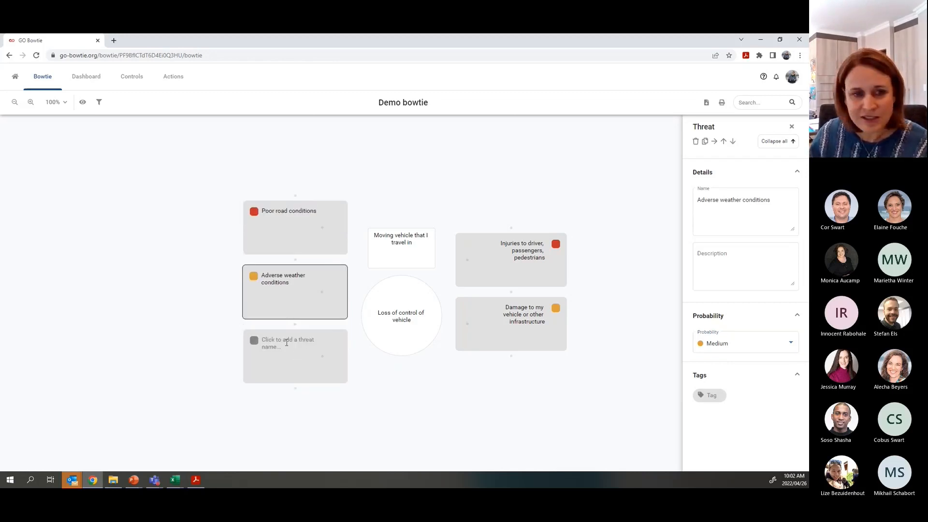
left_click(278, 342)
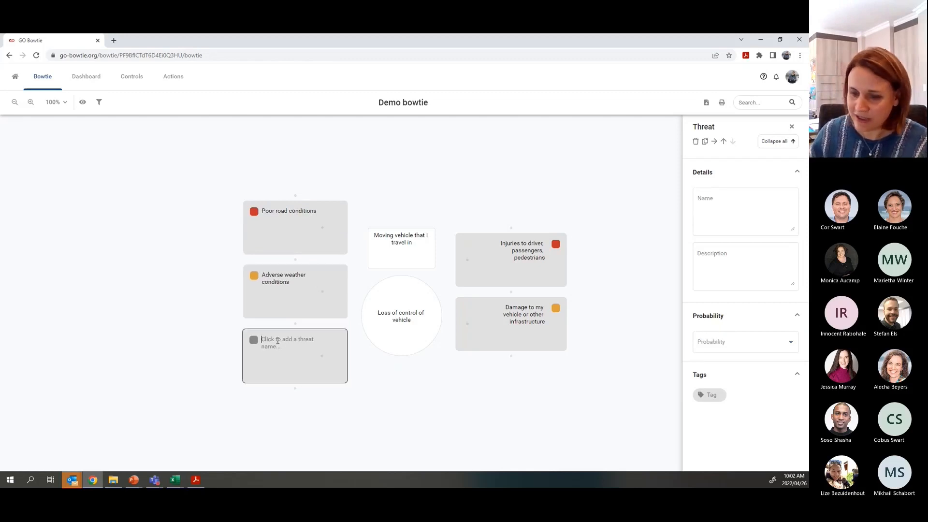
type("Equipment")
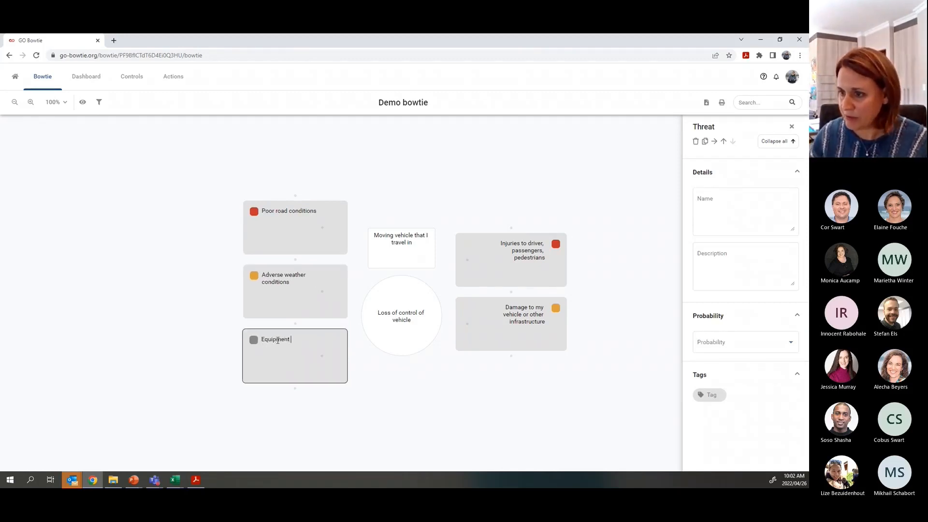
type(" malfunction")
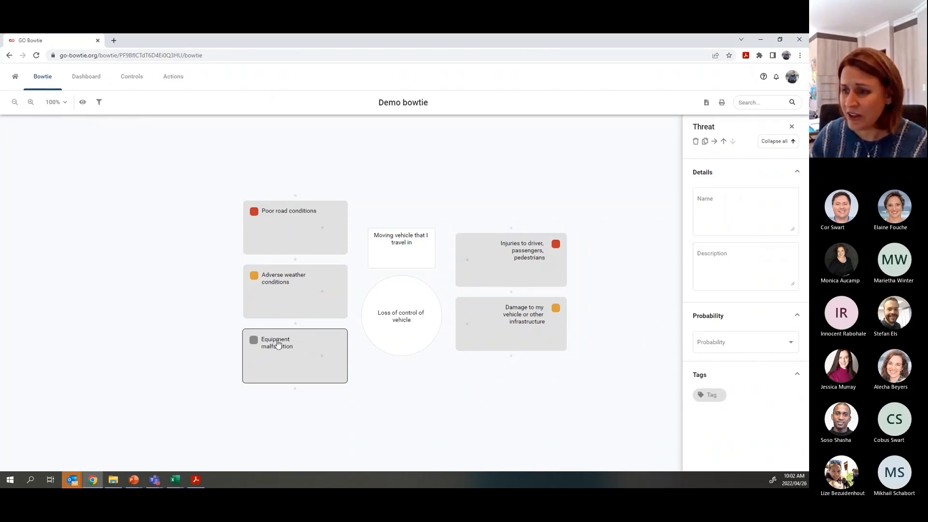
key("Return")
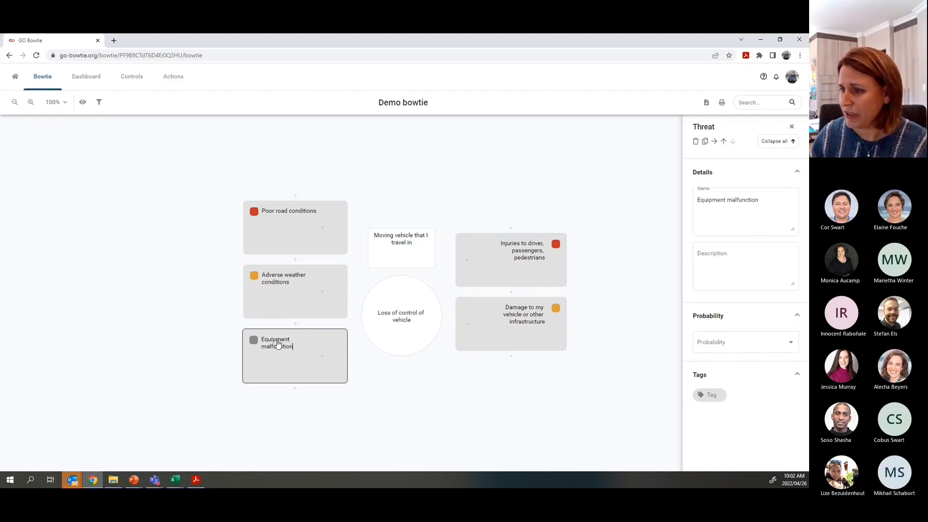
left_click(746, 342)
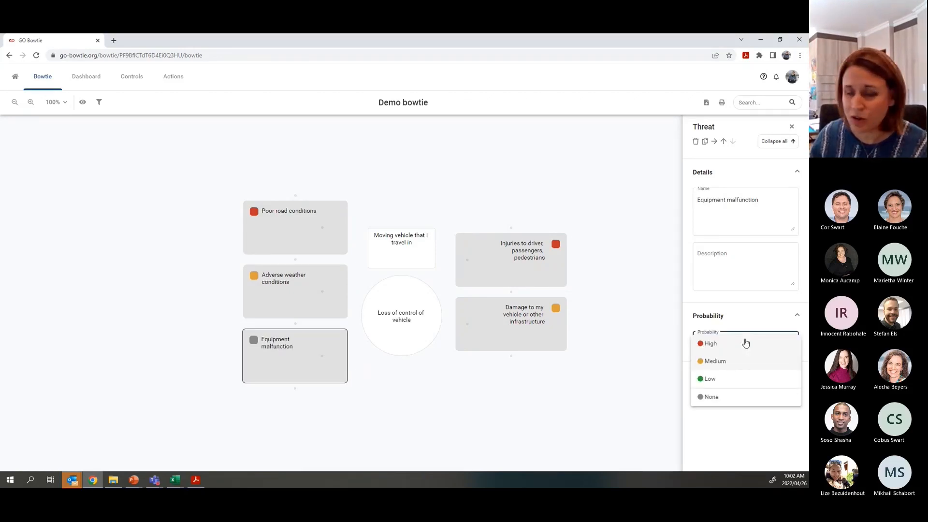
left_click(714, 382)
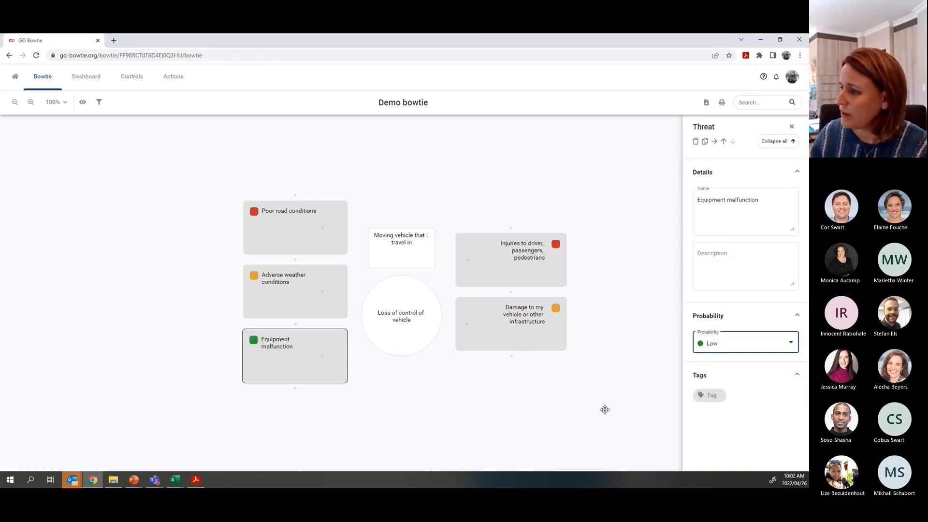
left_click(549, 410)
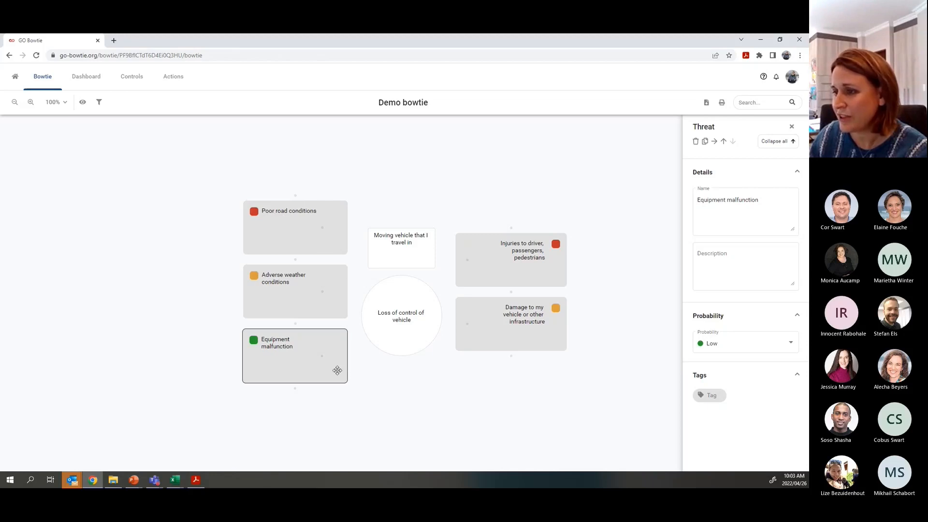
- Add the control 'Journey management plan adhered to' on Poor road conditions, followed by a blank control
left_click(325, 228)
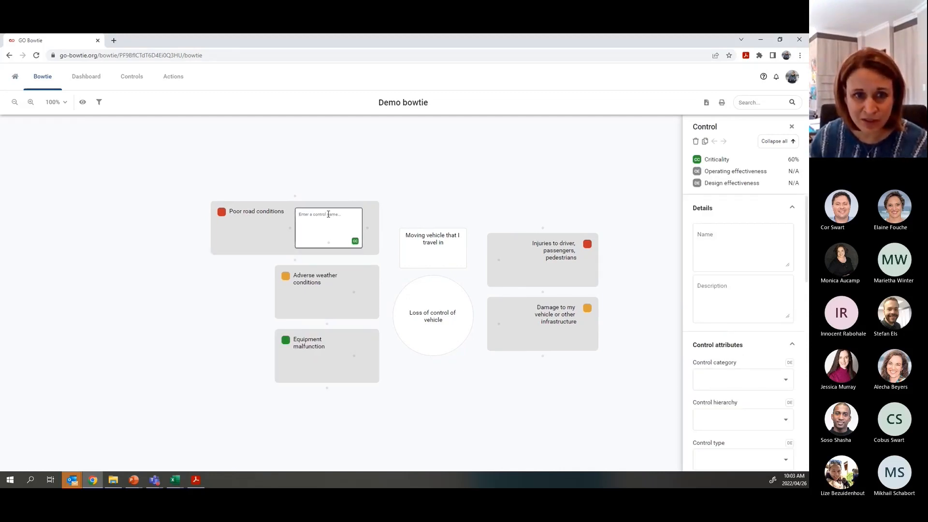
type("Jo")
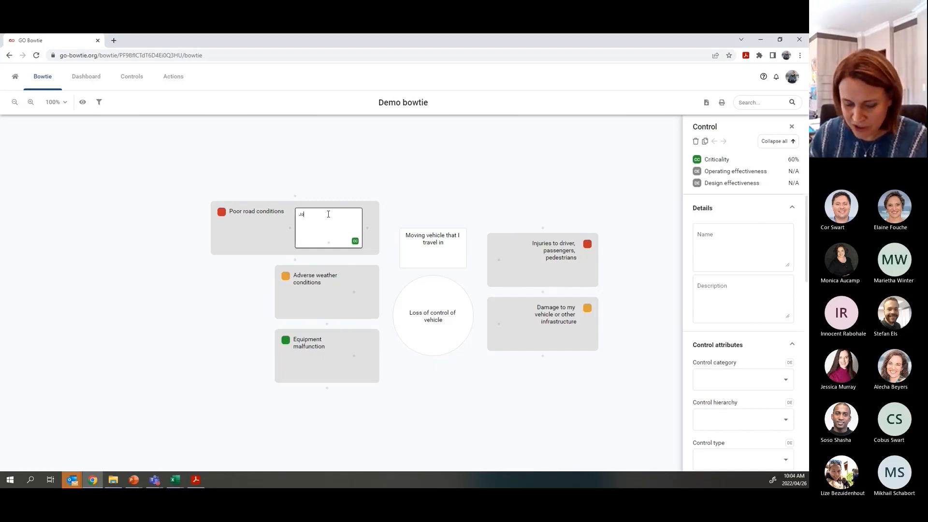
type("urney management plan")
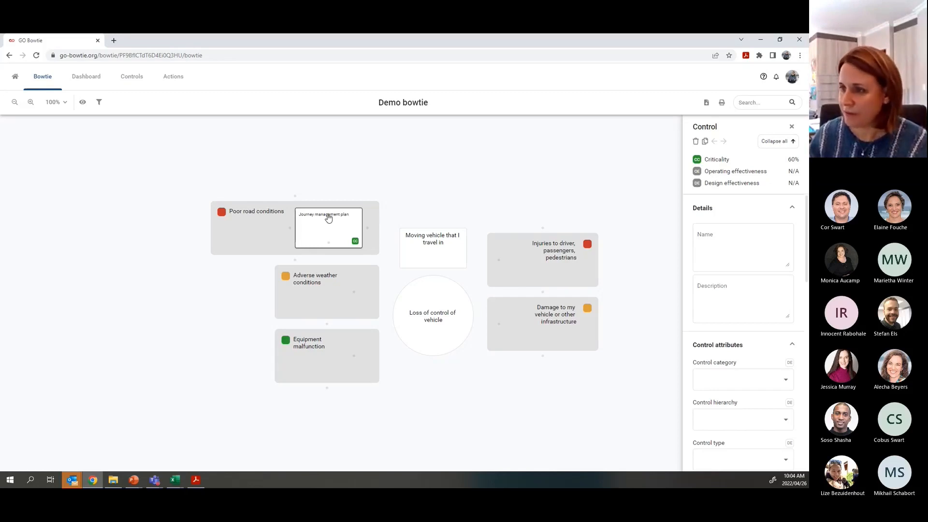
type(" adhe")
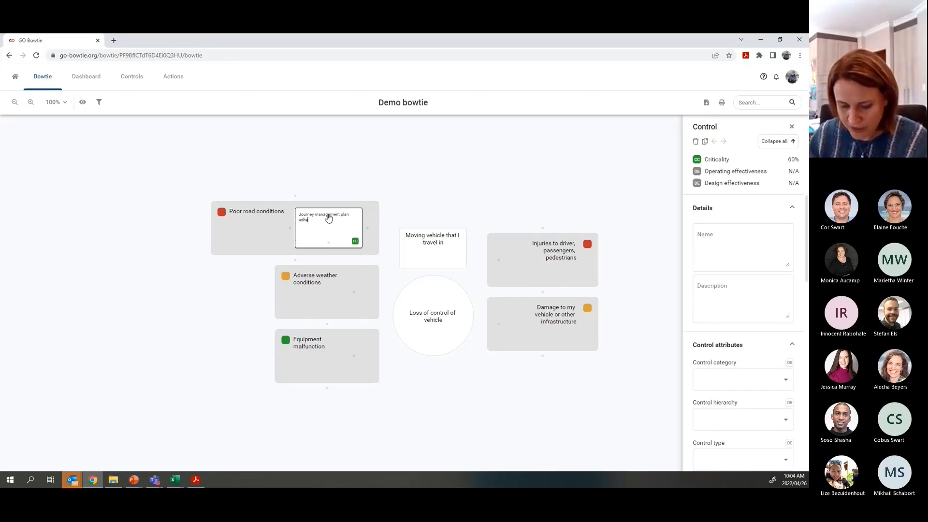
type("red to")
key("Return")
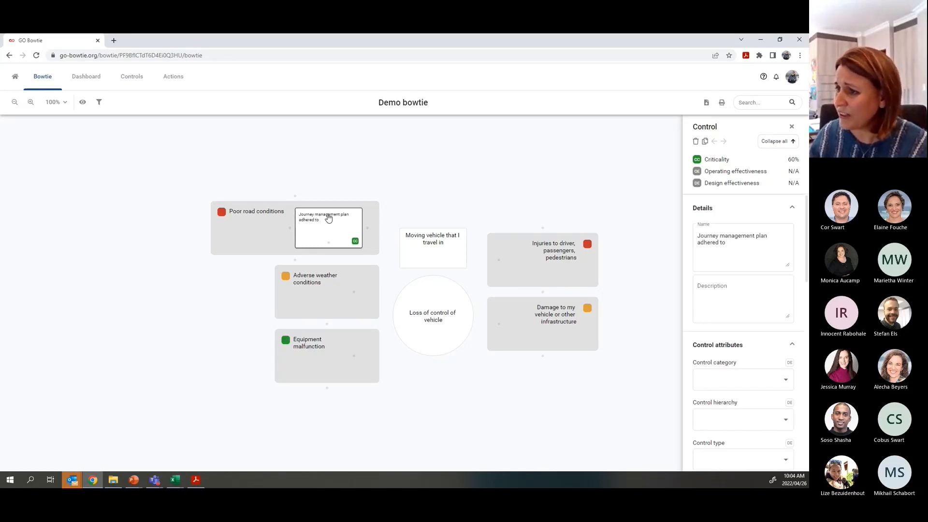
left_click(368, 228)
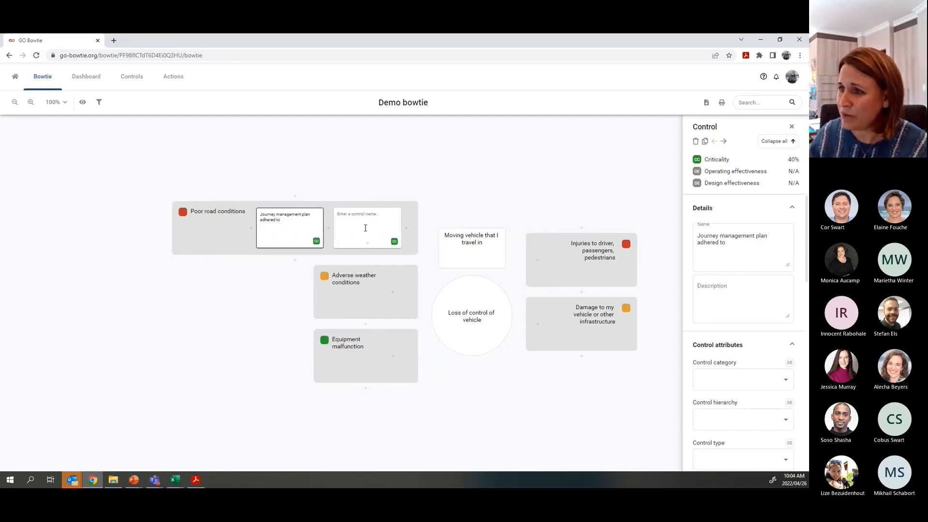
- Name the blank control 'ABS and stability control' and insert another blank control after it
left_click(372, 216)
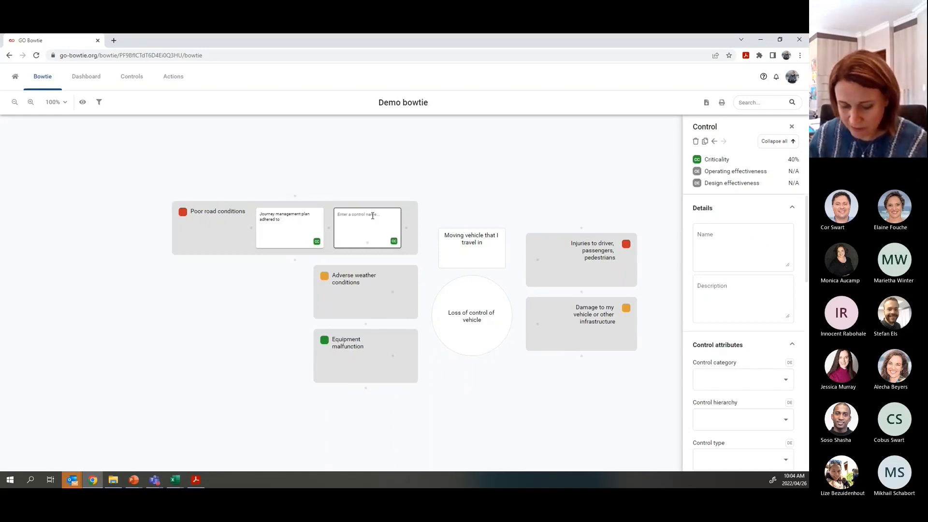
type("ABS and ")
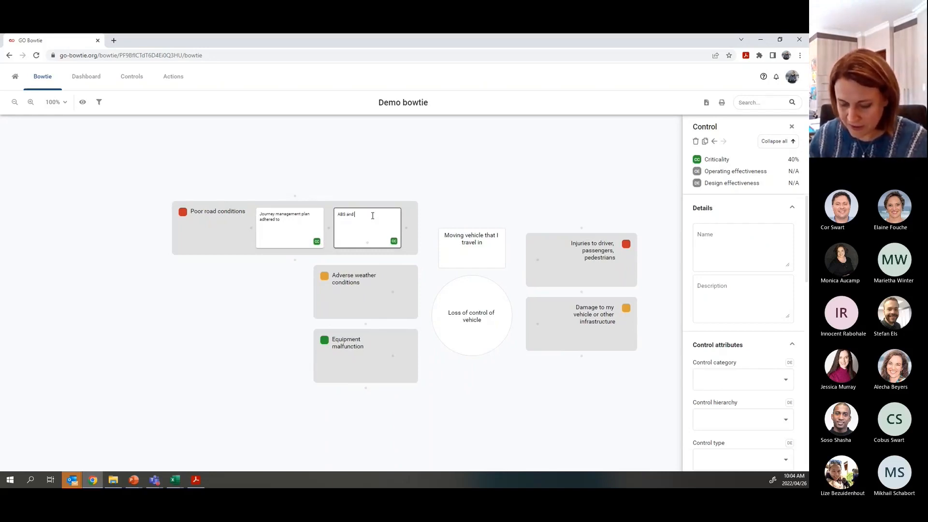
type("stability control")
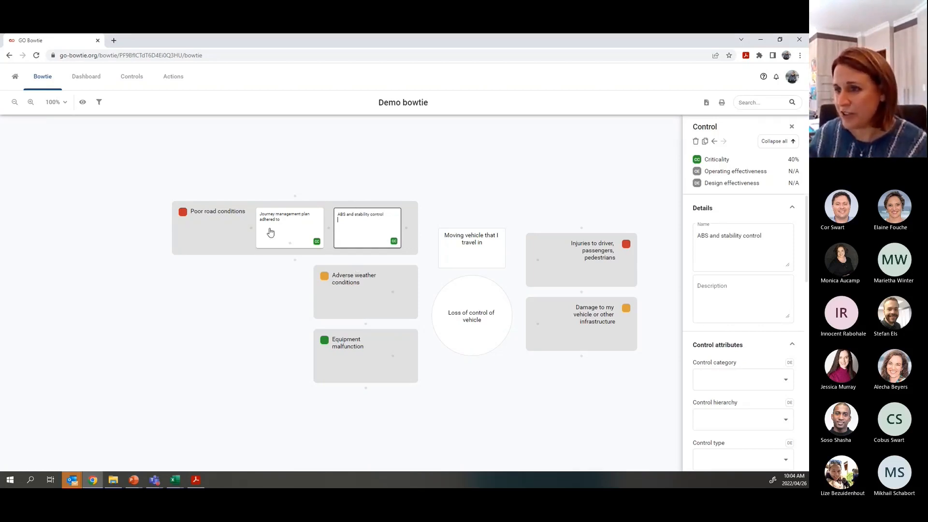
mouse_move(256, 230)
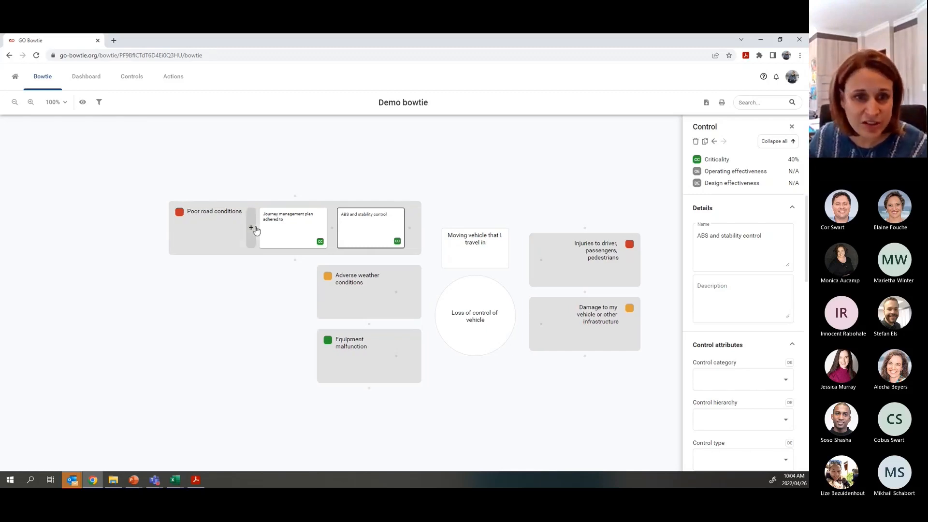
left_click(407, 230)
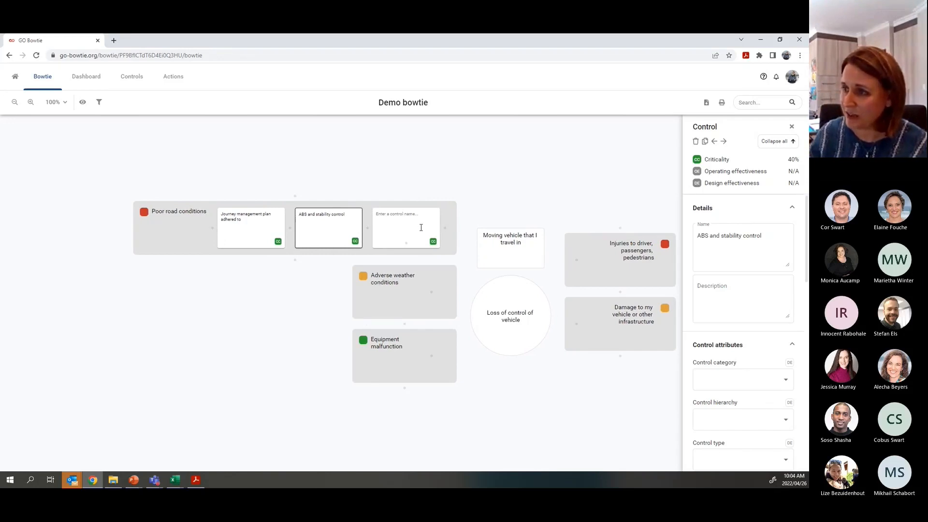
- Name the third control 'Select correct / fit-for-purpose vehicle'
left_click(418, 218)
type("Sa")
type("lect")
type(" correct /")
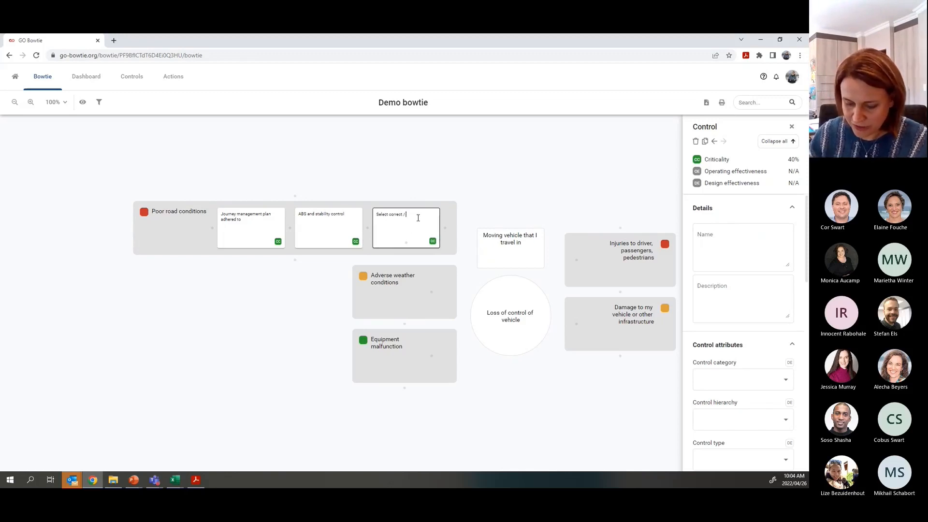
type(" fit-for-purpose vehicle")
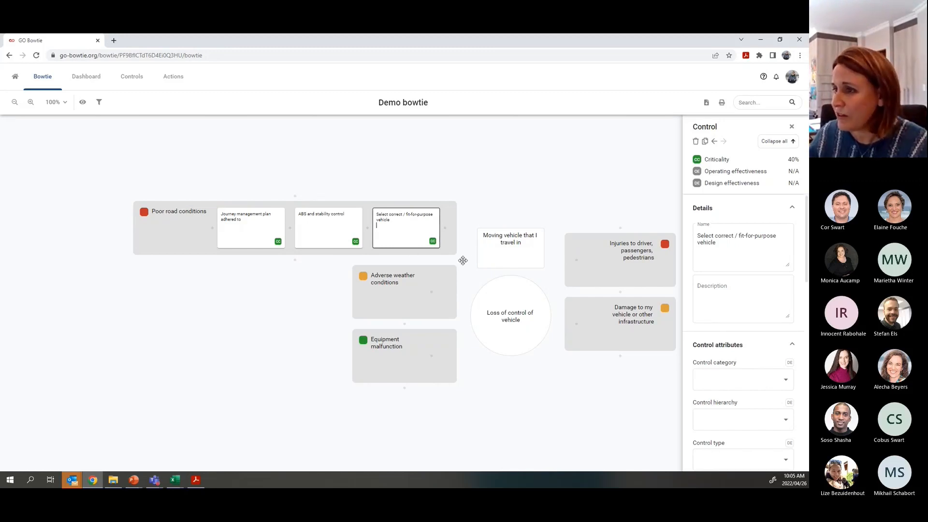
left_click(236, 225)
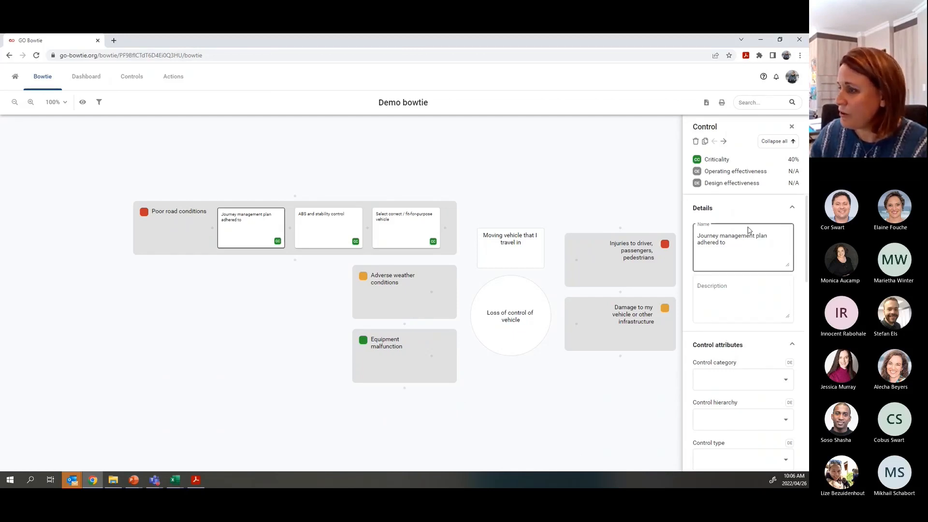
- Set the Journey management plan control to category Act, hierarchy Administration, type Specific
scroll(750, 216, "down", 4)
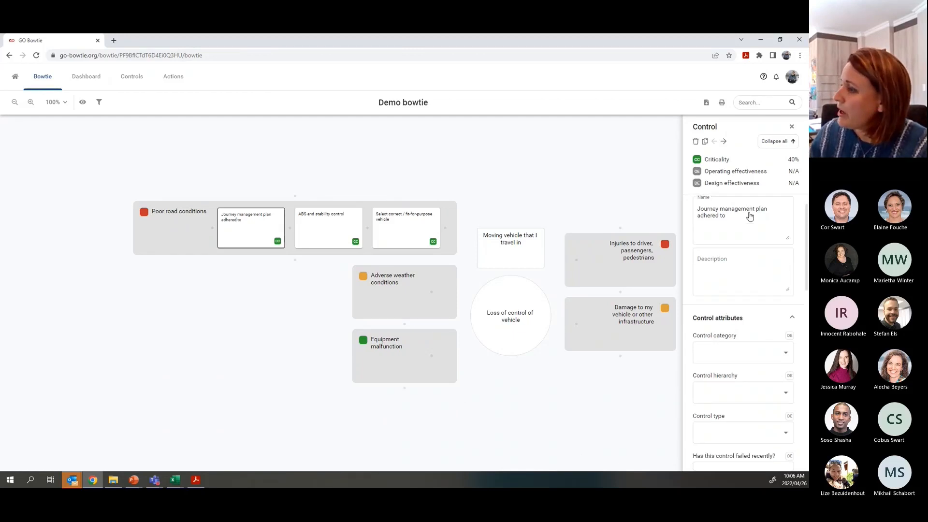
scroll(749, 217, "up", 1)
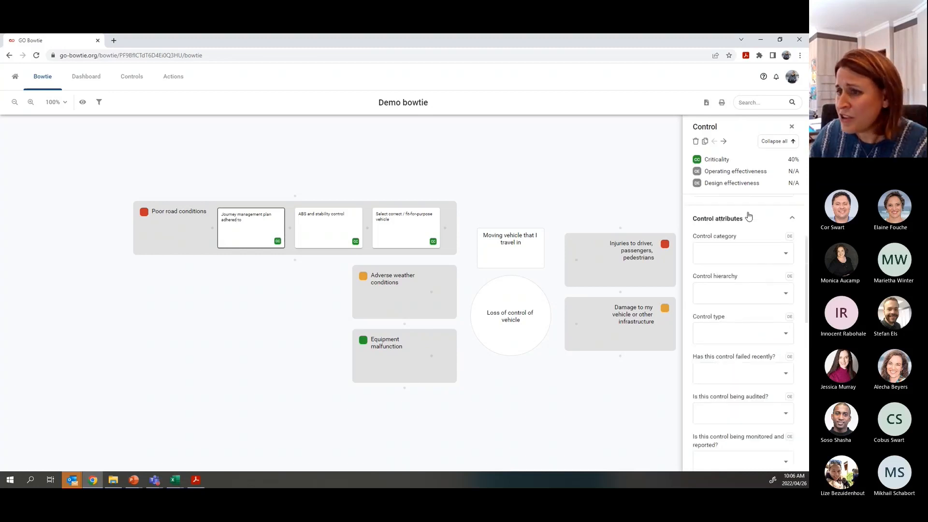
left_click(732, 257)
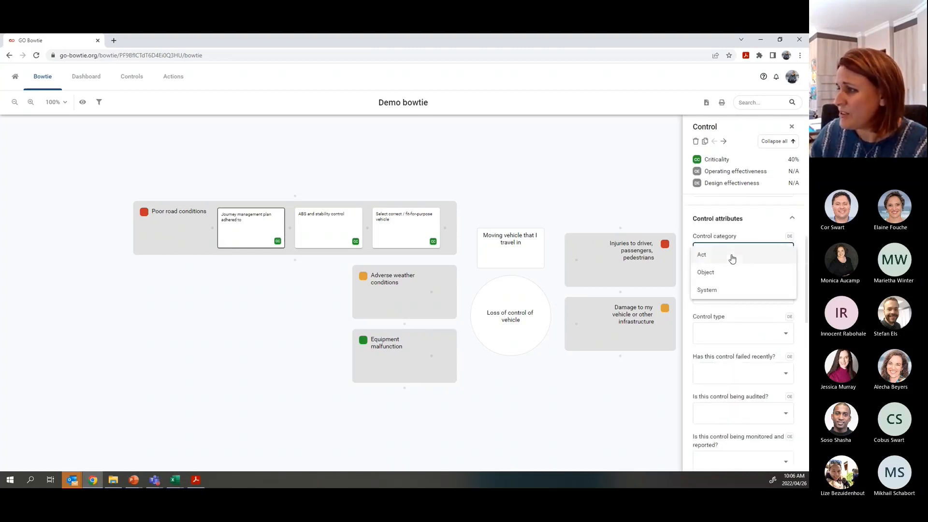
left_click(732, 258)
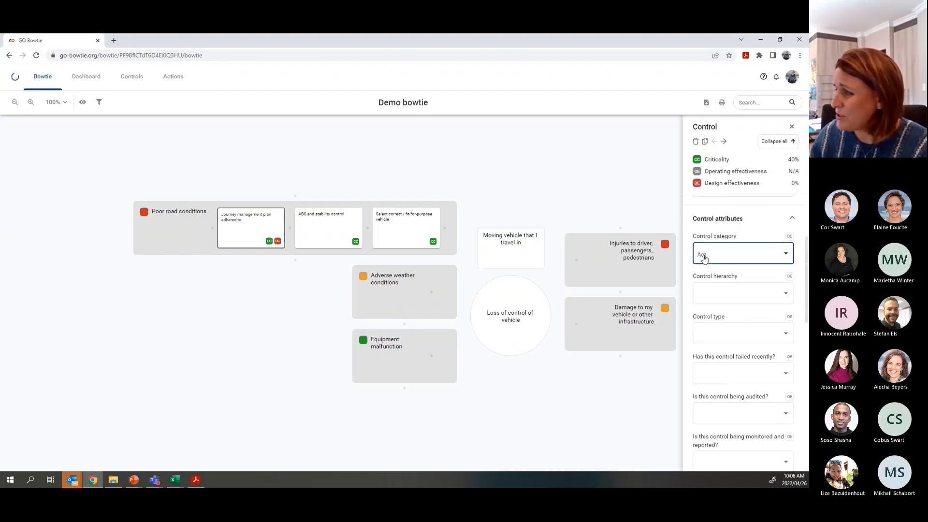
left_click(743, 256)
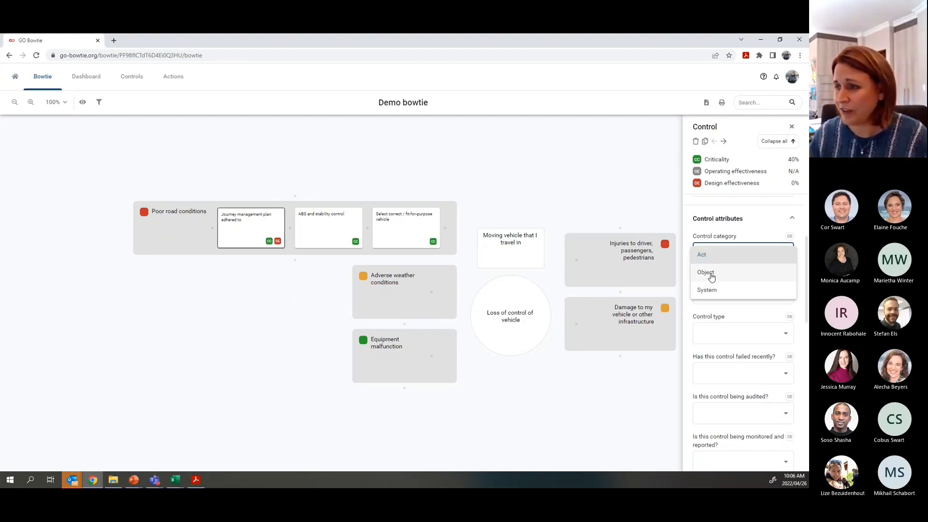
left_click(719, 255)
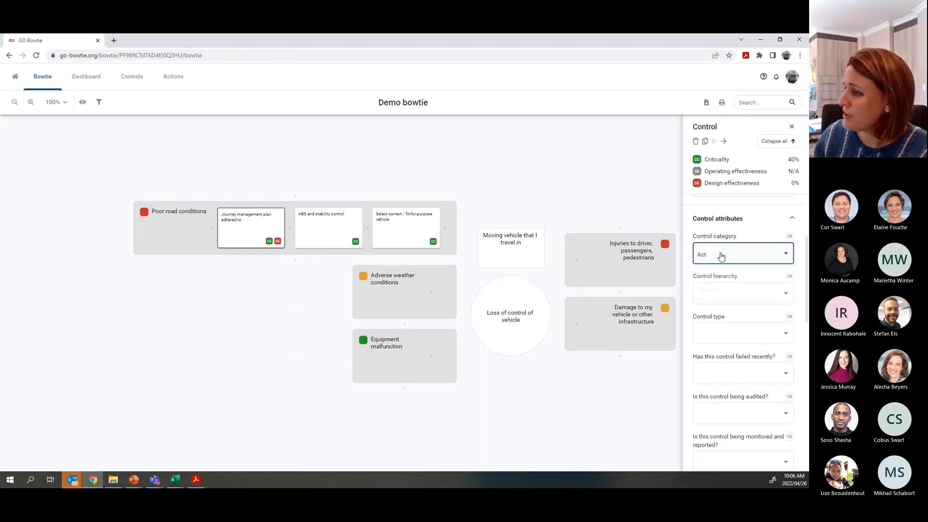
left_click(723, 295)
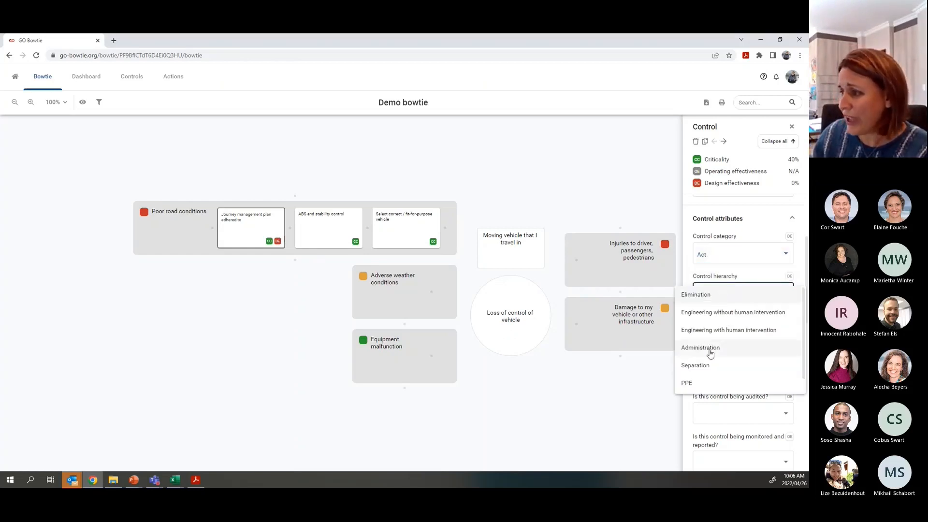
left_click(710, 354)
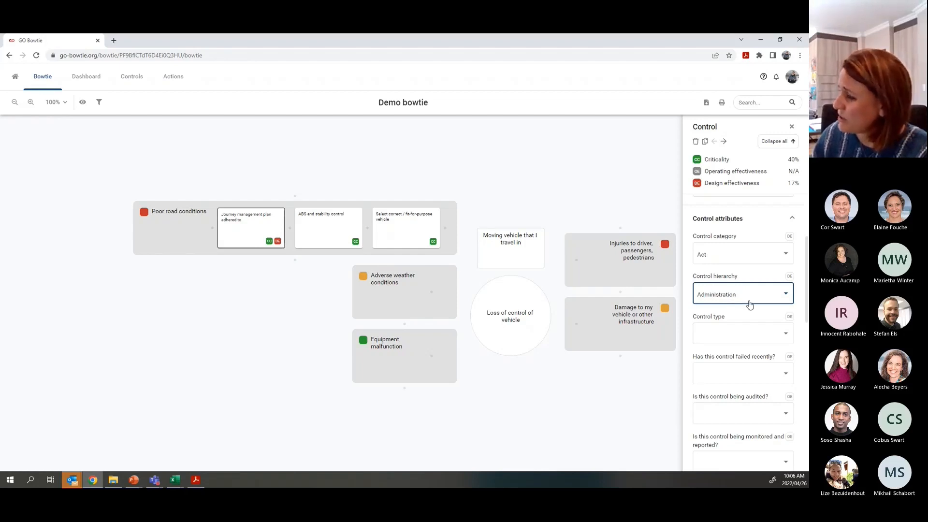
left_click(720, 333)
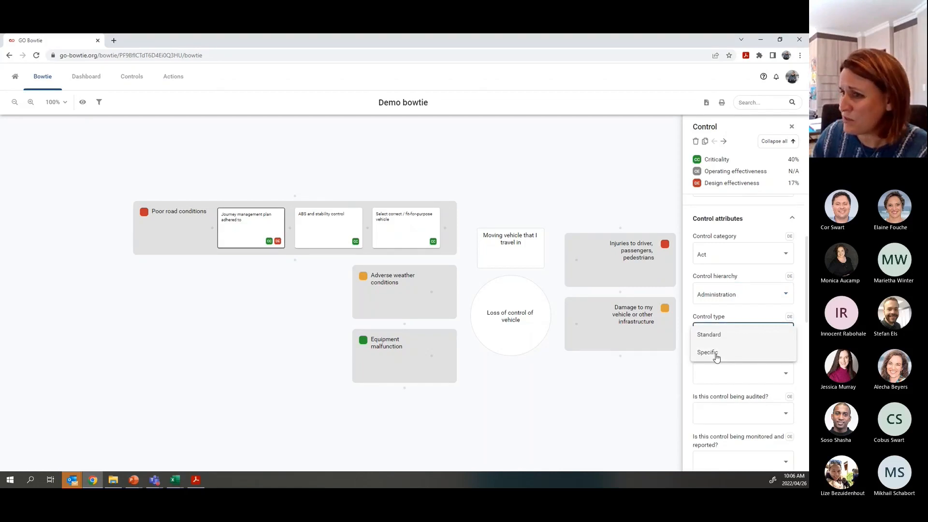
left_click(716, 356)
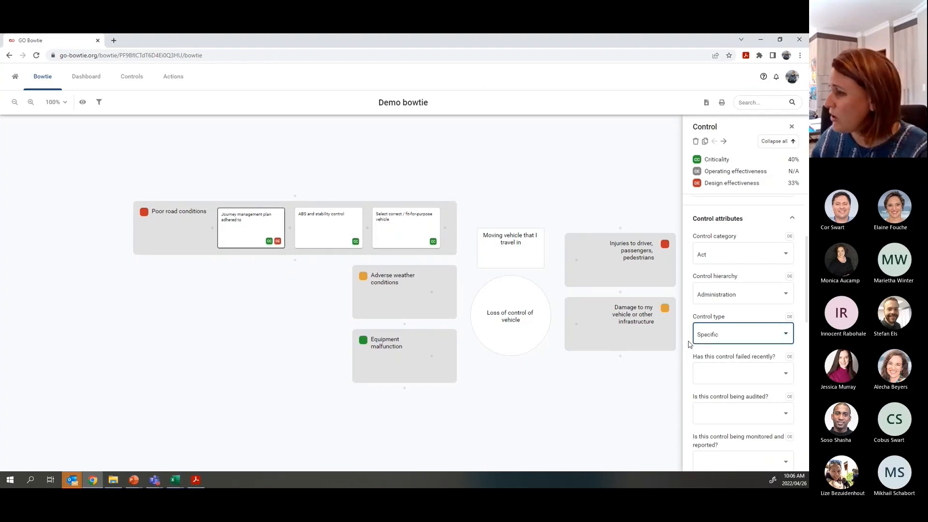
scroll(754, 332, "down", 3)
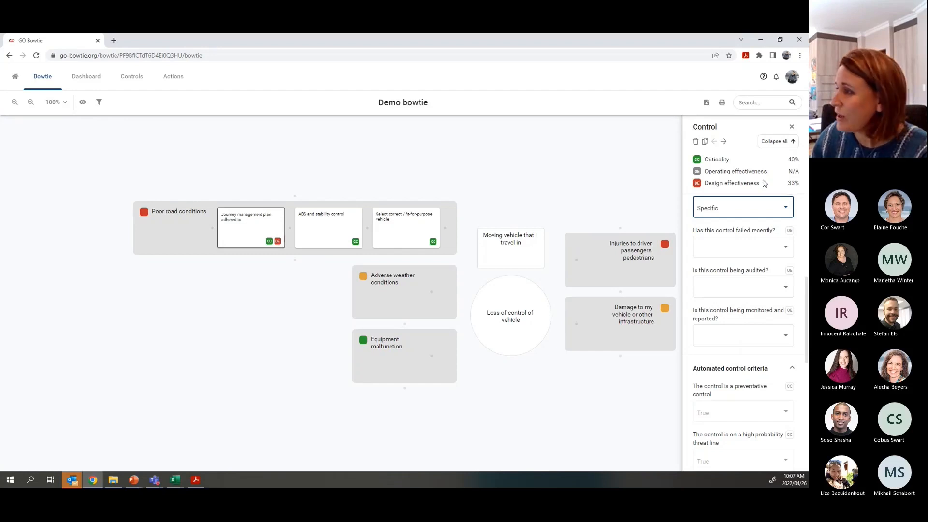
- Answer failed recently Yes, audited No, and monitored and reported Yes for this control
left_click(725, 252)
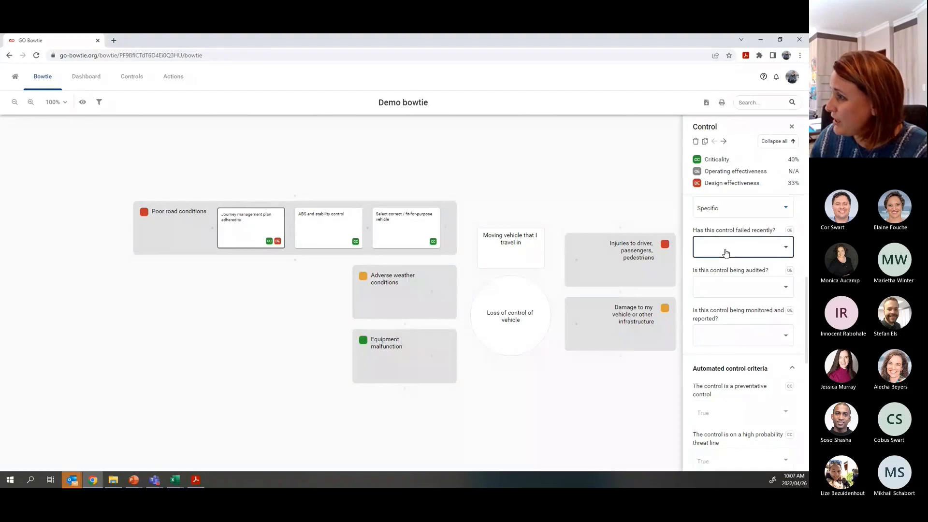
left_click(709, 251)
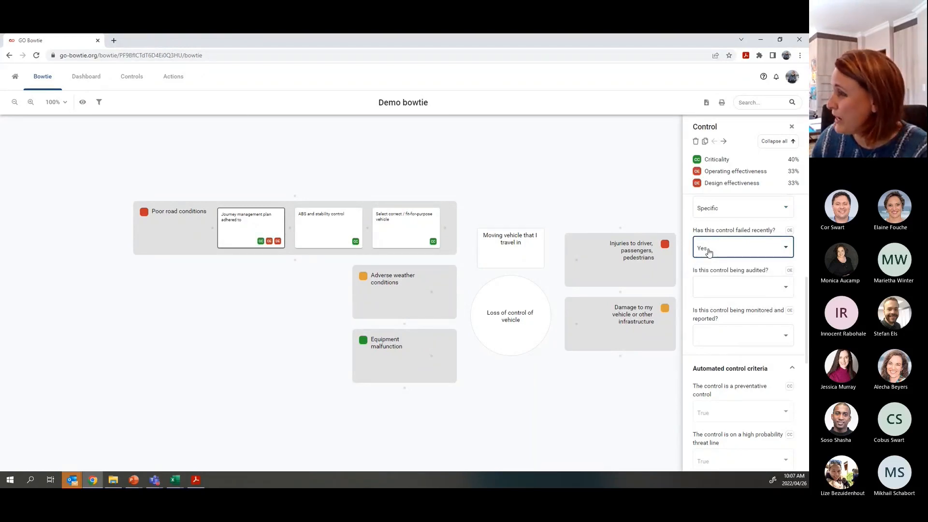
left_click(715, 289)
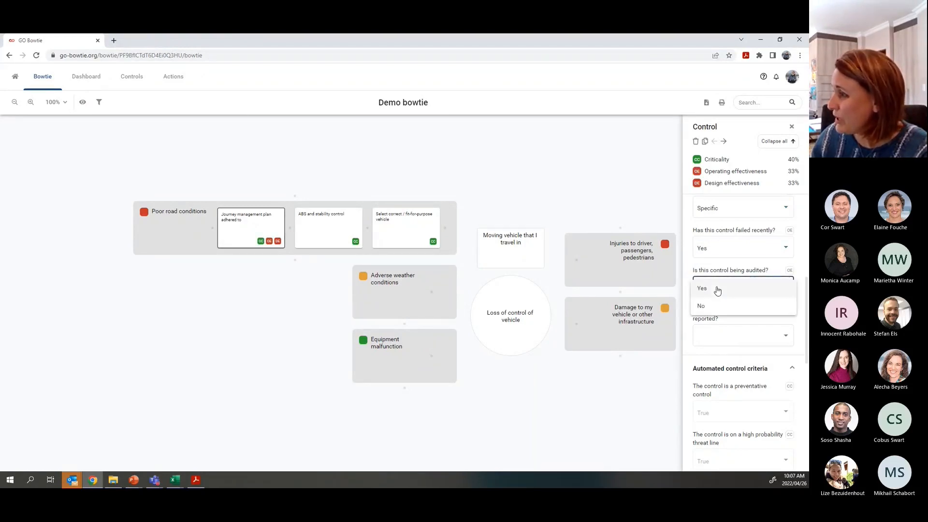
left_click(718, 306)
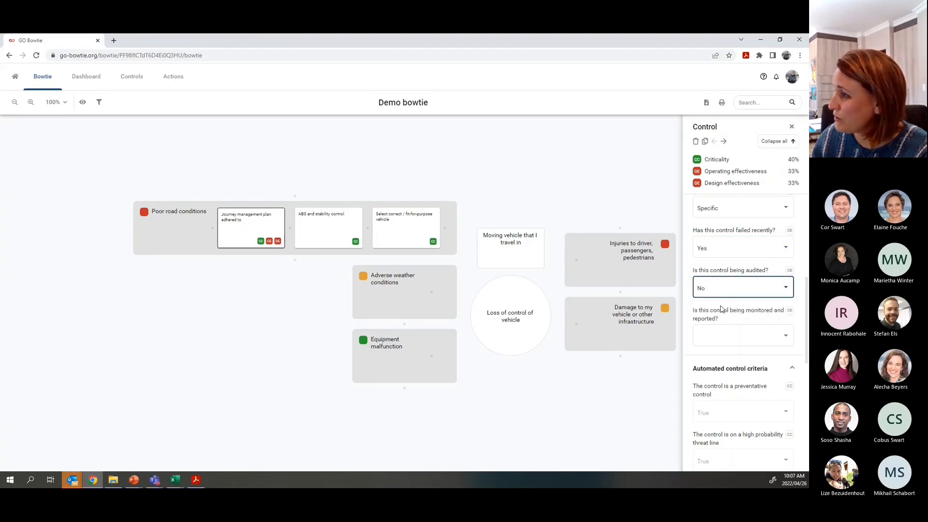
left_click(722, 342)
left_click(706, 338)
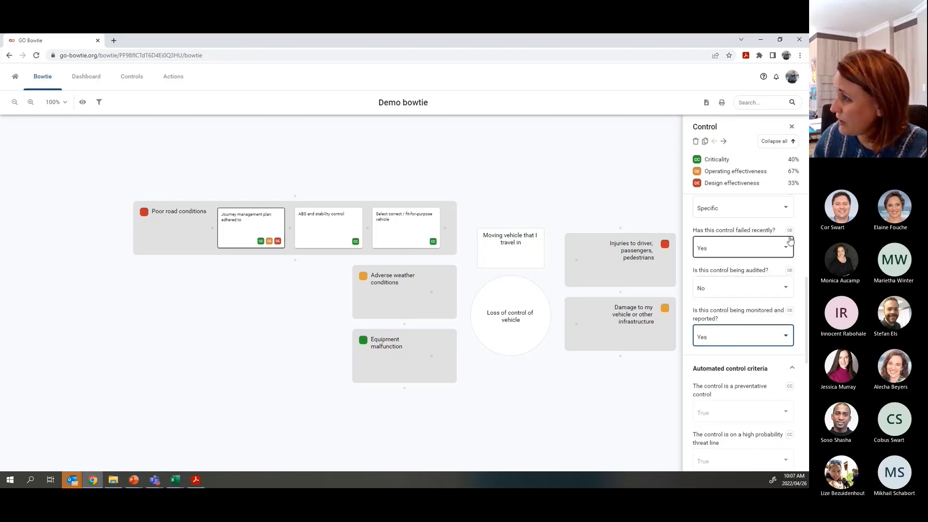
scroll(791, 272, "up", 3)
scroll(792, 263, "up", 2)
scroll(794, 254, "down", 2)
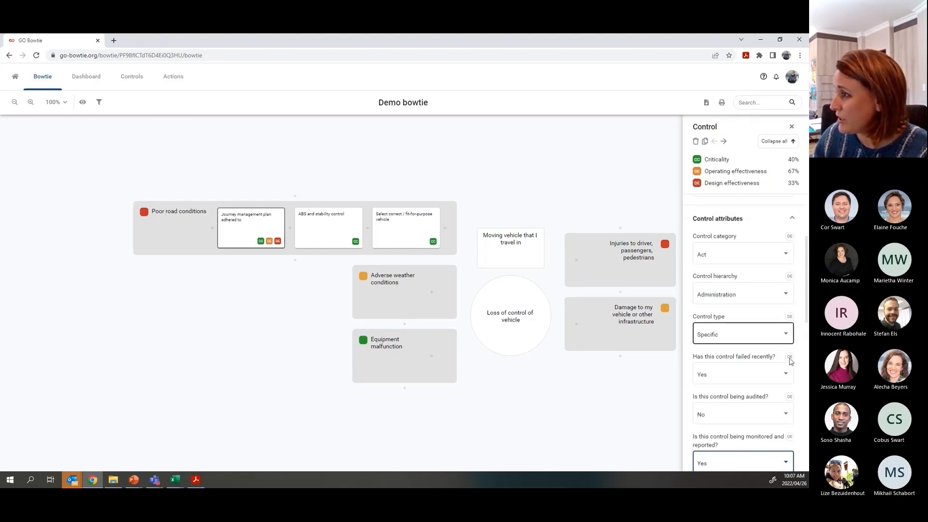
scroll(790, 367, "down", 3)
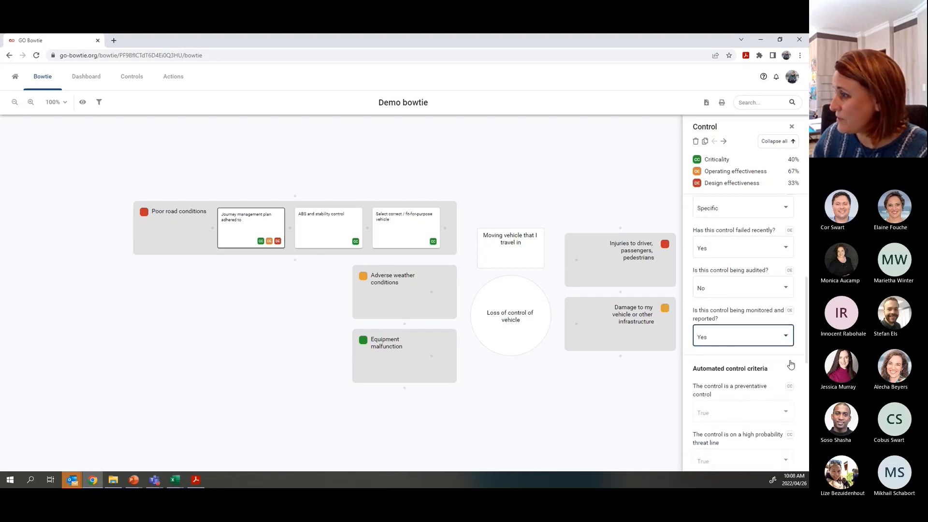
scroll(771, 361, "down", 3)
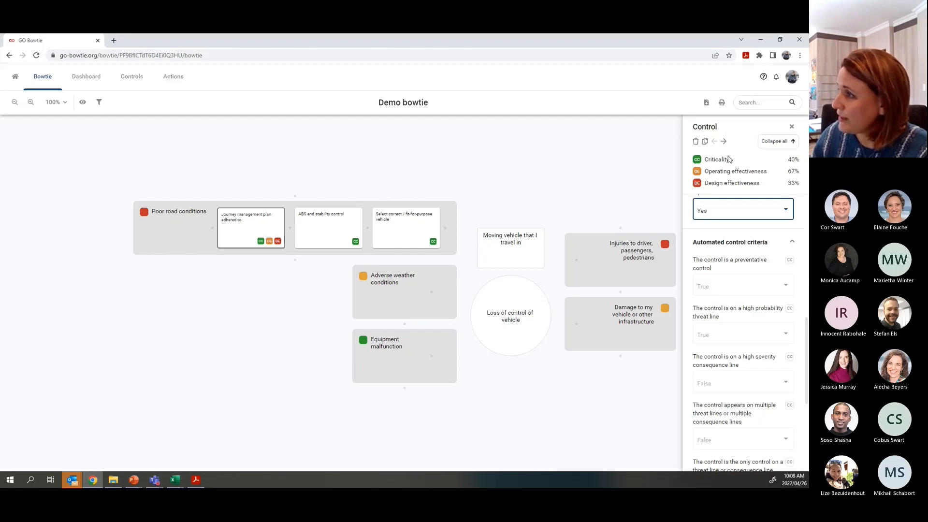
mouse_move(277, 247)
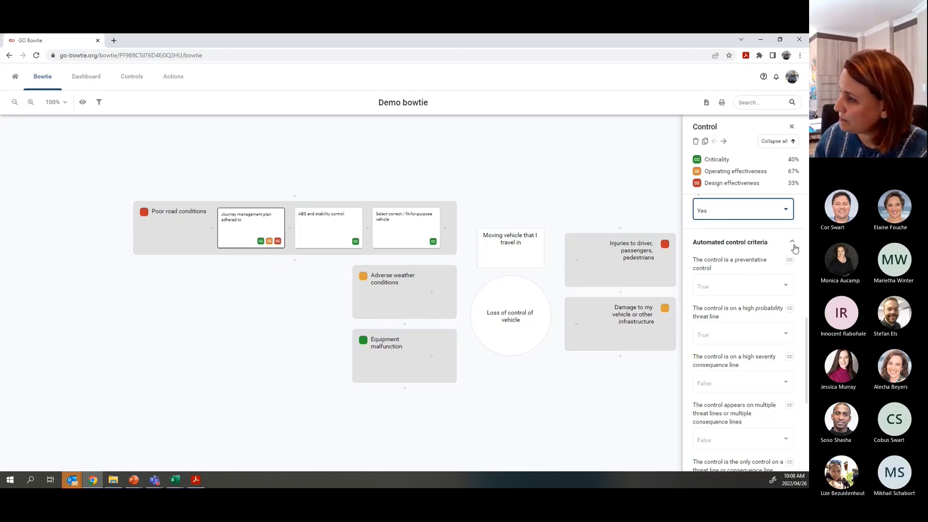
scroll(783, 268, "down", 4)
scroll(774, 315, "down", 1)
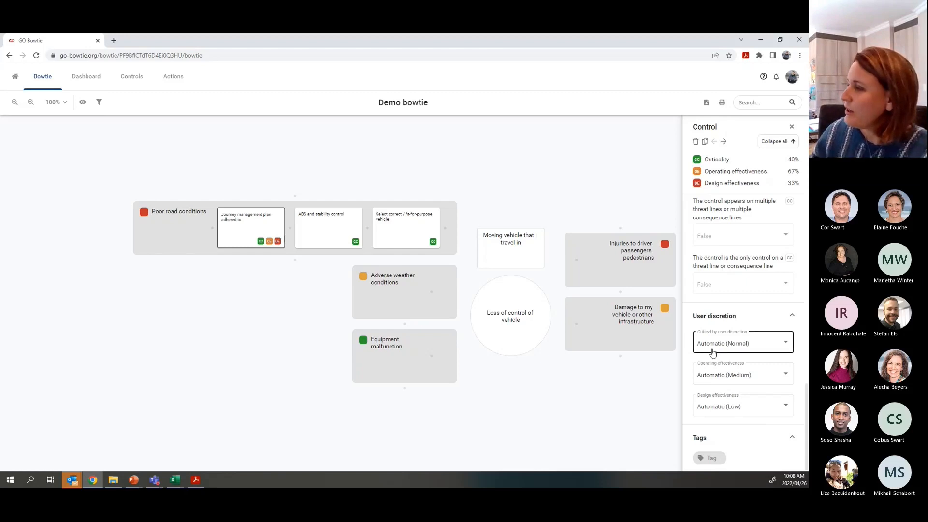
- Override the control's operating effectiveness to Low under User discretion
left_click(713, 379)
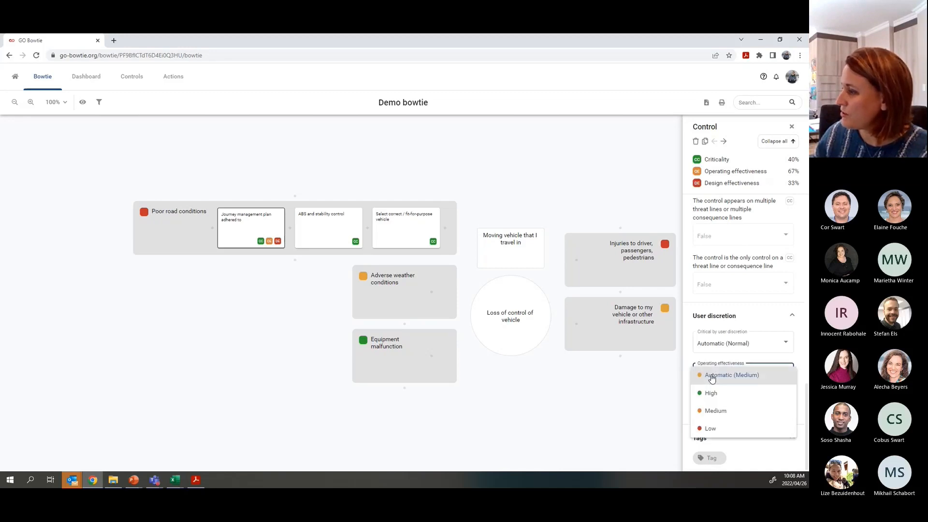
left_click(712, 429)
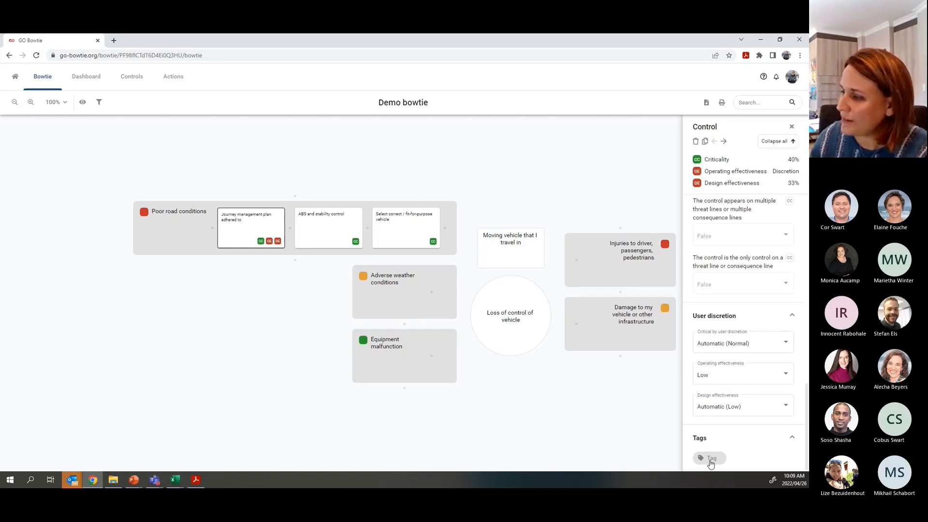
- Add the tag 'Improvement opportunity' to the Journey management plan control
left_click(710, 459)
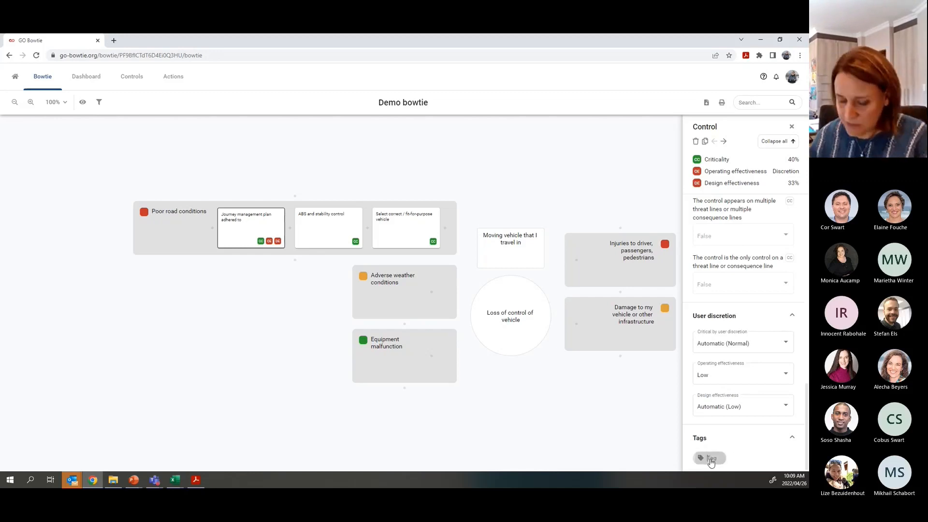
type("Imp")
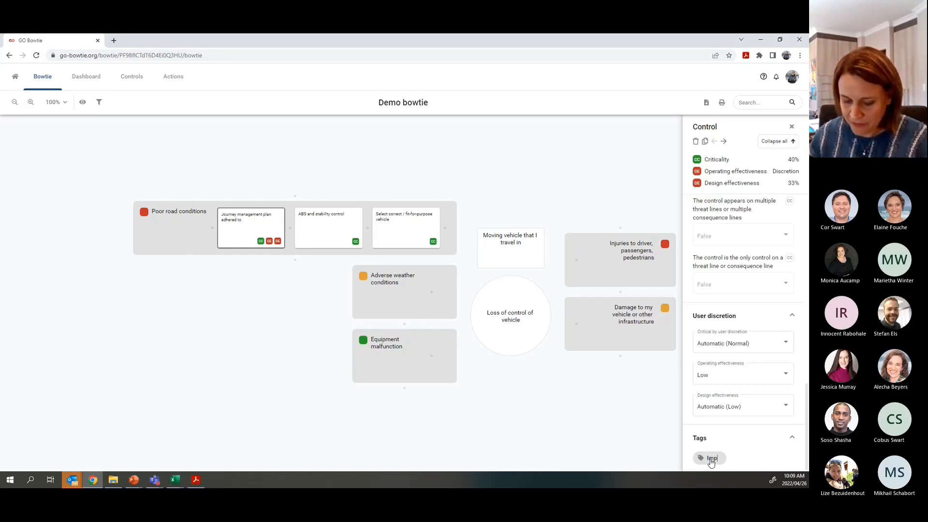
type("rove")
key("BackSpace")
key("BackSpace")
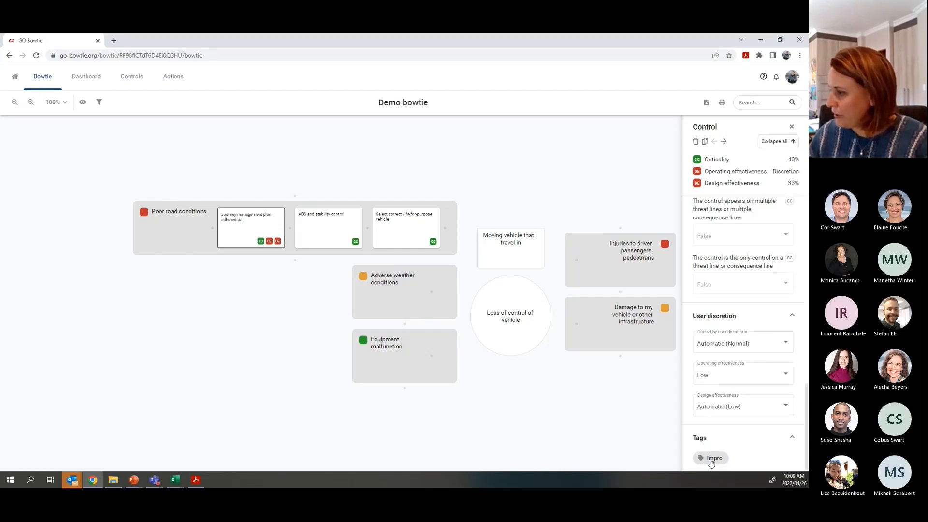
type("vement op")
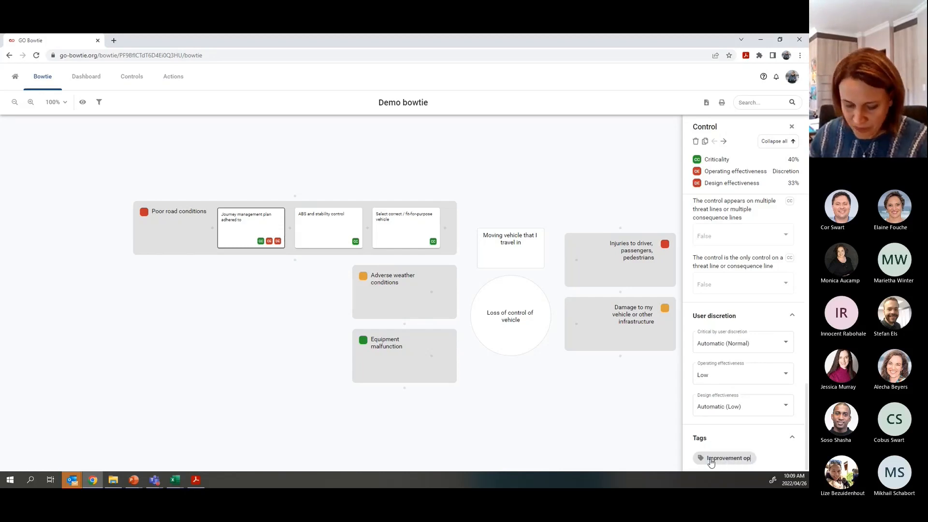
type("portunity")
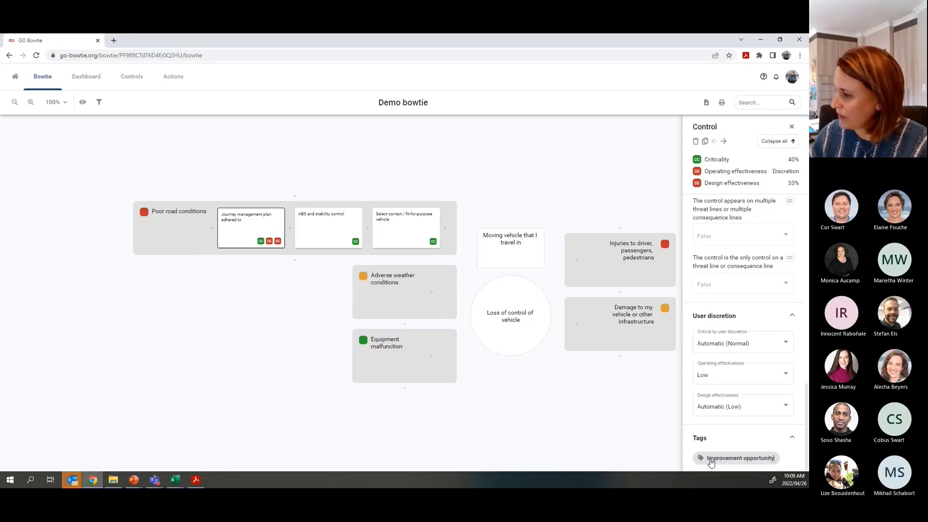
left_click(711, 463)
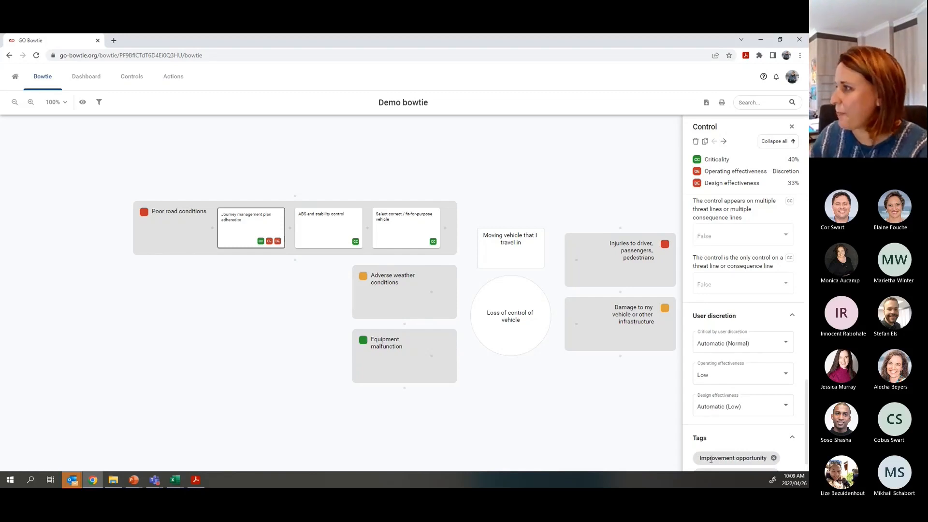
- Set the ABS and stability control to category Object, hierarchy Engineering without human intervention
left_click(323, 228)
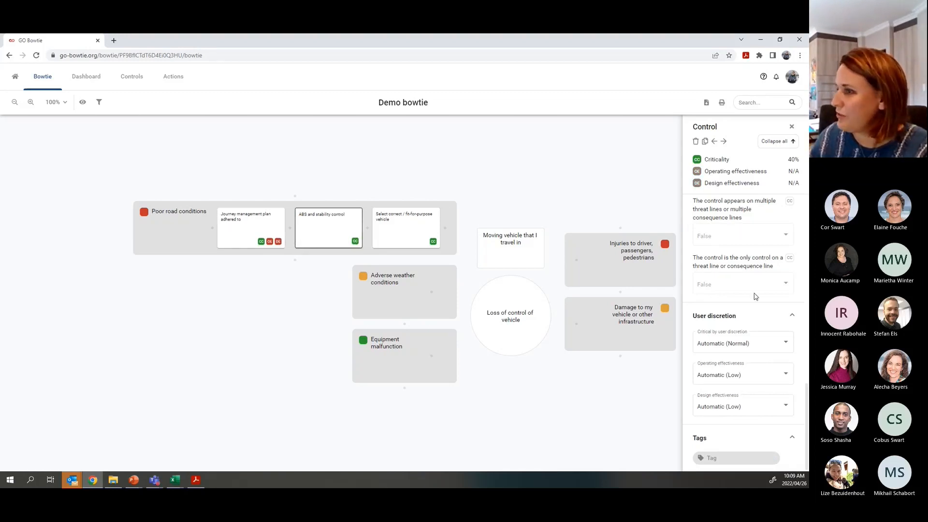
scroll(756, 296, "up", 5)
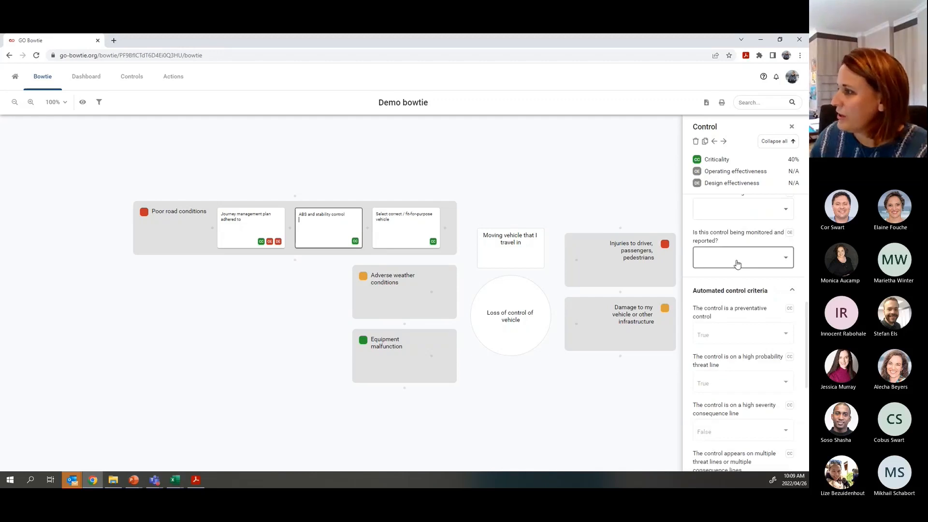
scroll(737, 264, "up", 5)
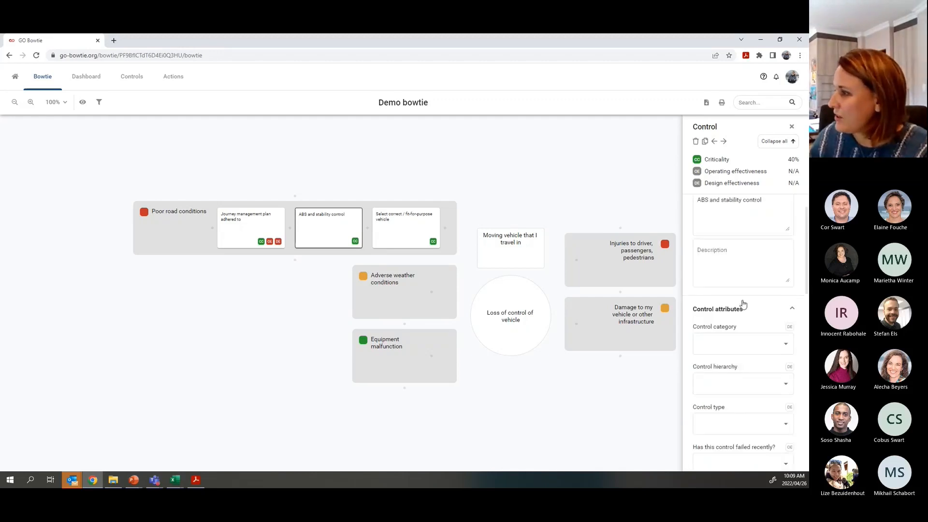
scroll(742, 299, "down", 2)
left_click(718, 258)
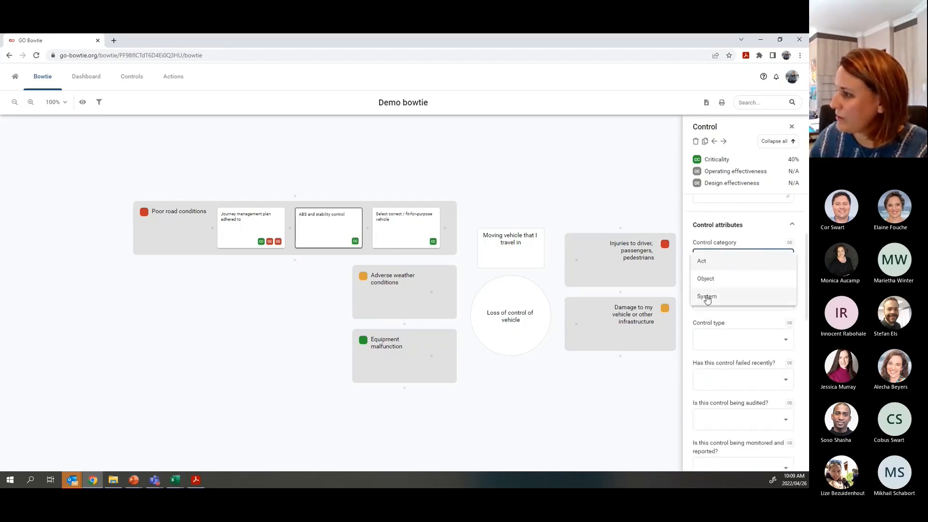
left_click(707, 280)
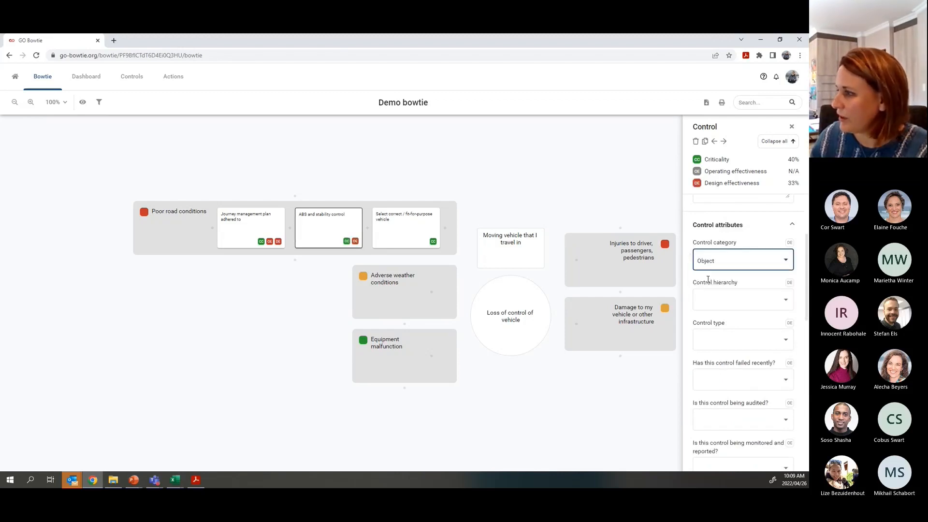
left_click(710, 300)
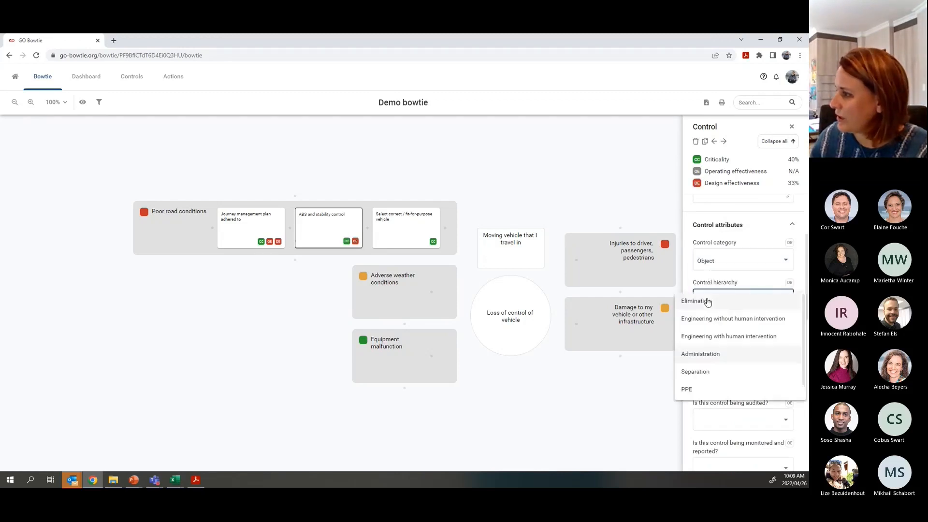
left_click(713, 337)
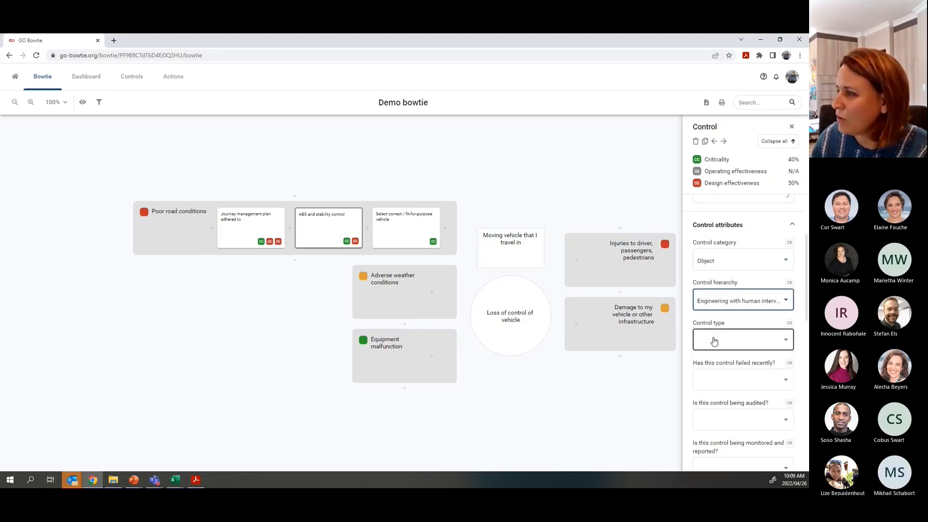
left_click(720, 301)
left_click(727, 282)
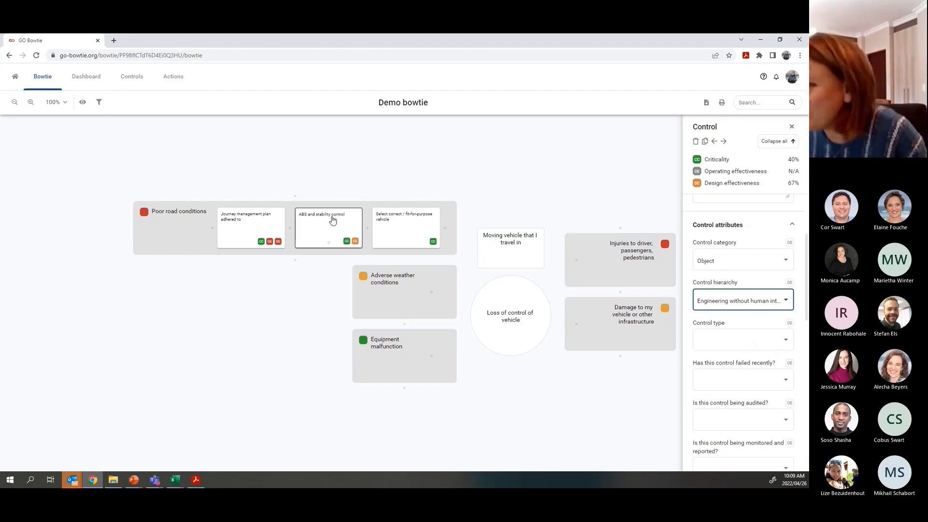
- Answer failed recently No, audited No, and monitored and reported Yes for the ABS control
left_click(719, 380)
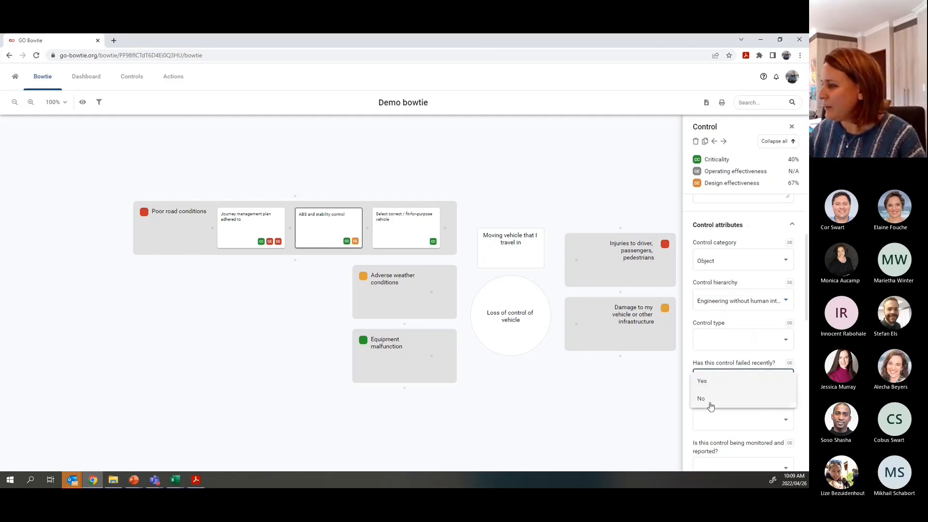
left_click(709, 401)
left_click(715, 426)
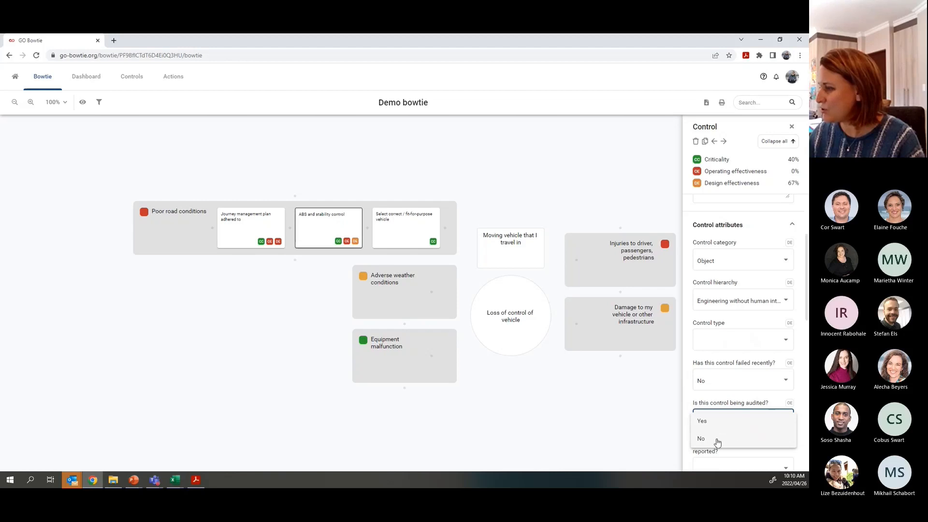
left_click(716, 437)
scroll(721, 400, "down", 1)
scroll(721, 400, "down", 1)
left_click(716, 384)
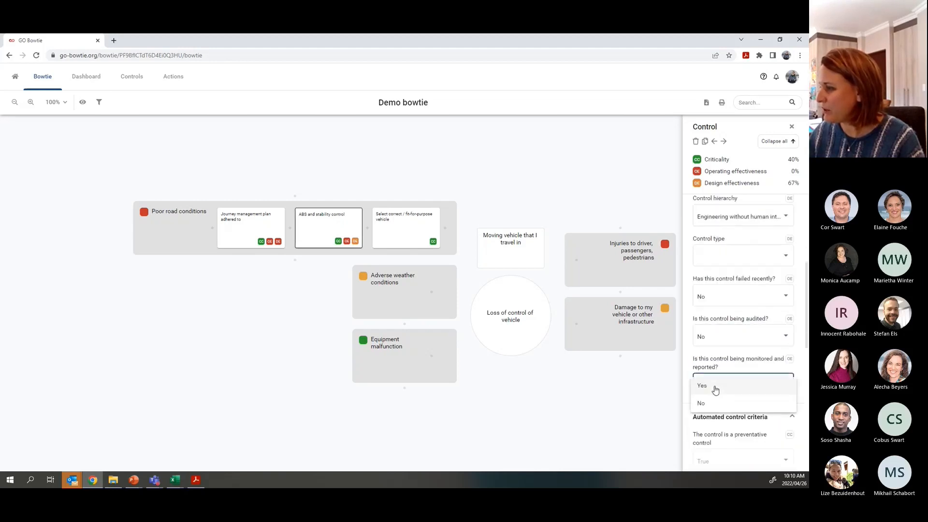
left_click(708, 388)
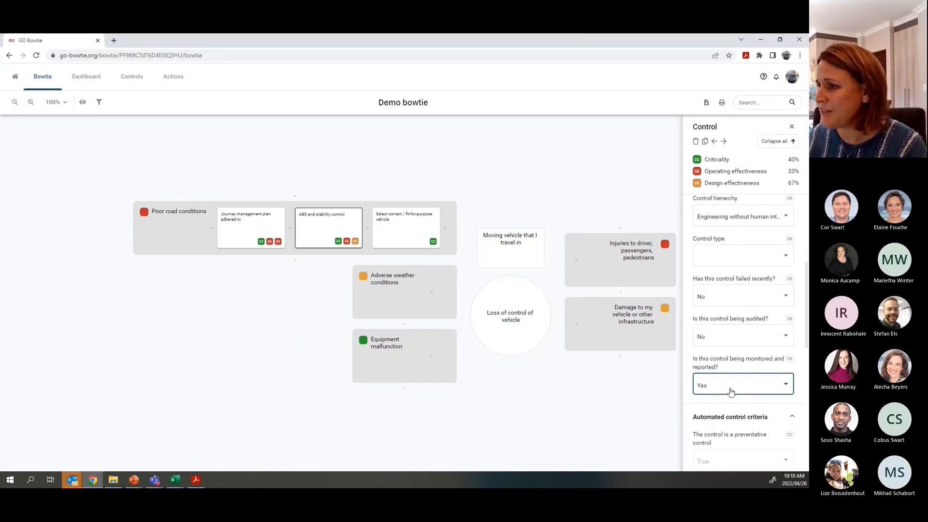
left_click(395, 225)
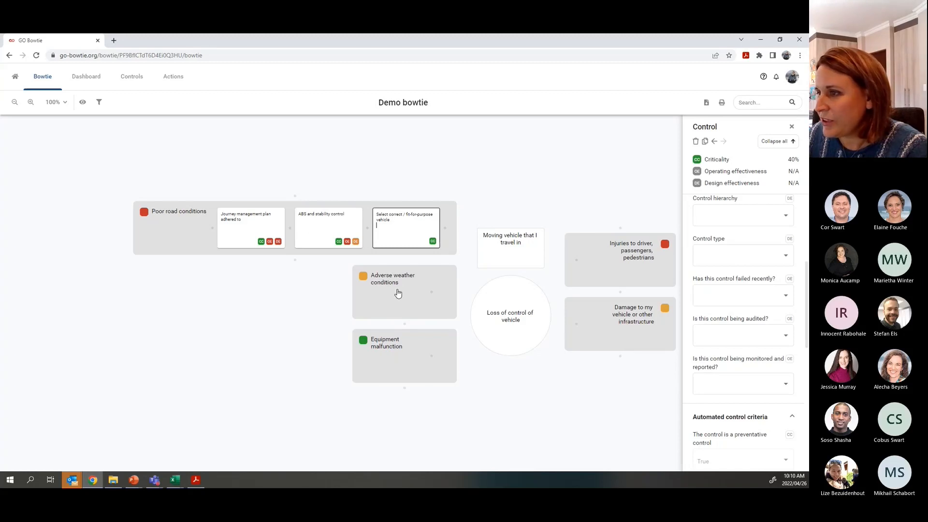
- Duplicate the ABS and stability control under Adverse weather conditions and remove 'Copy of' from its name
left_click(322, 228)
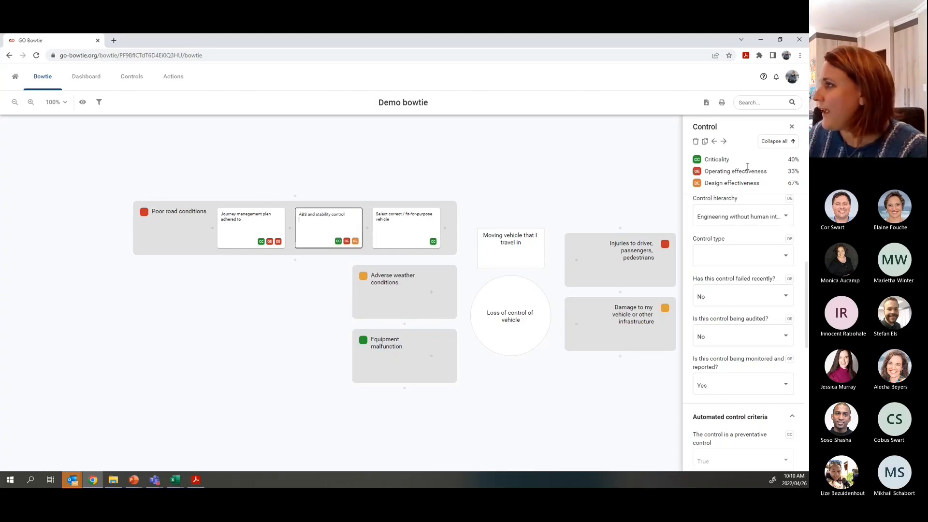
left_click(705, 143)
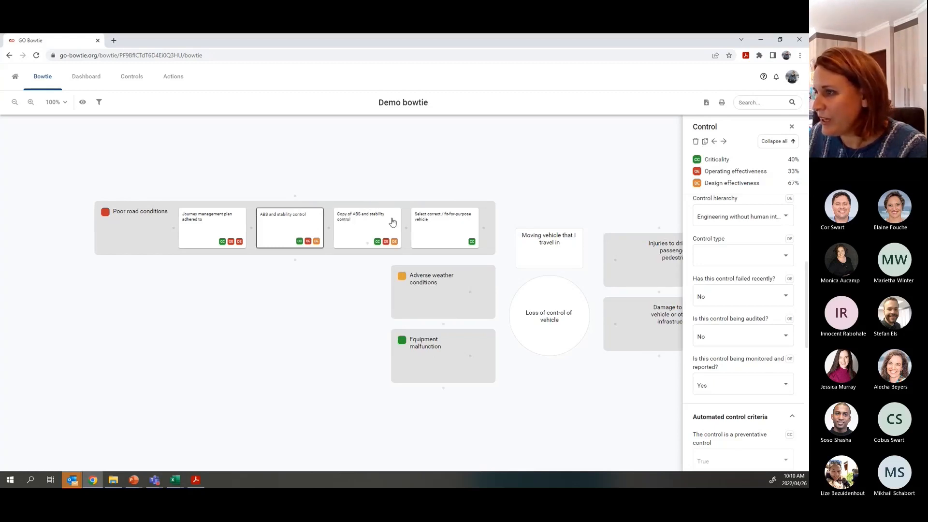
left_click_drag(357, 231, 398, 286)
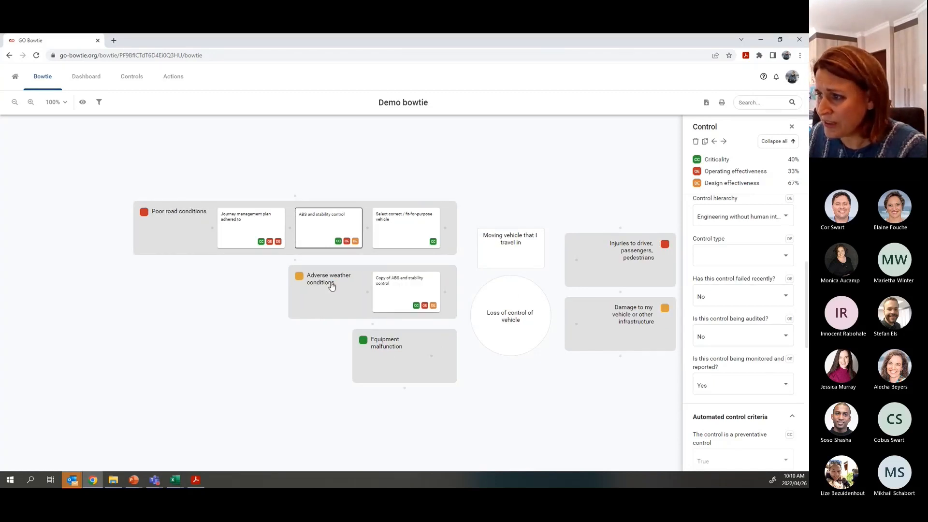
left_click(393, 279)
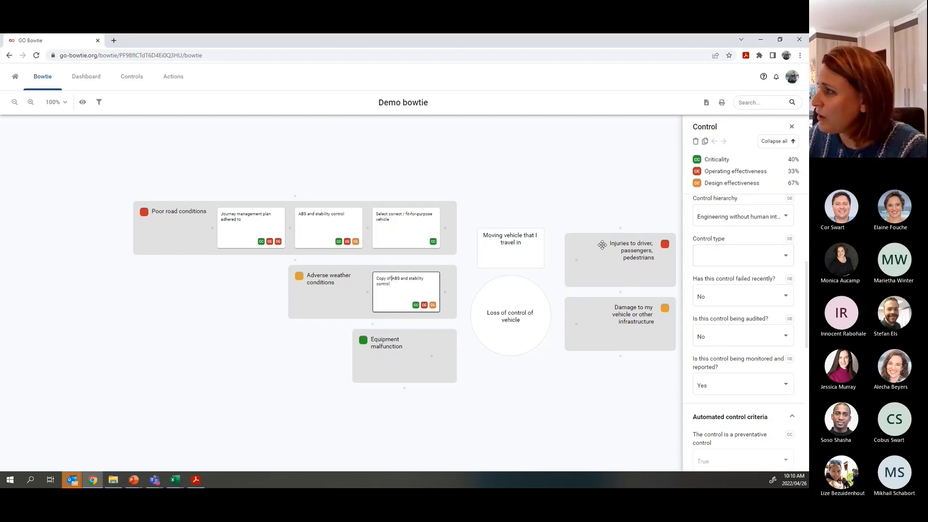
scroll(745, 250, "up", 4)
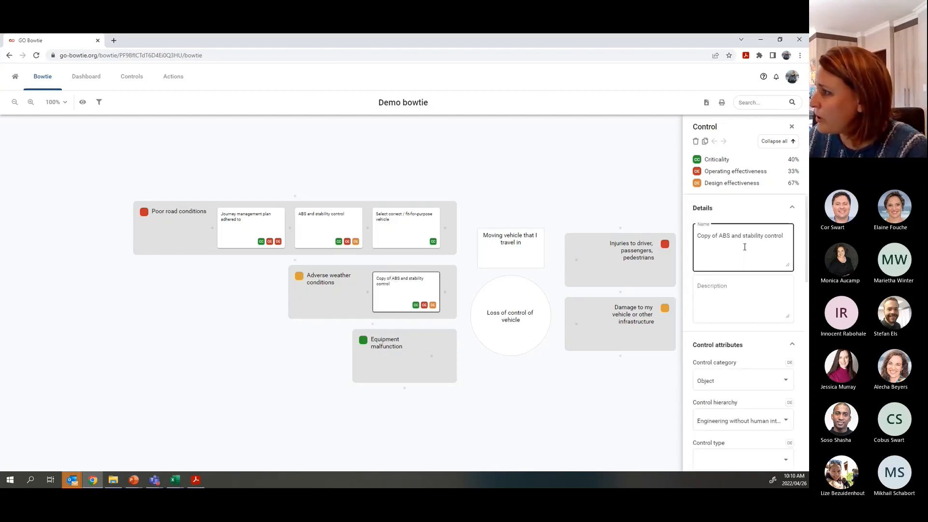
left_click_drag(723, 237, 697, 237)
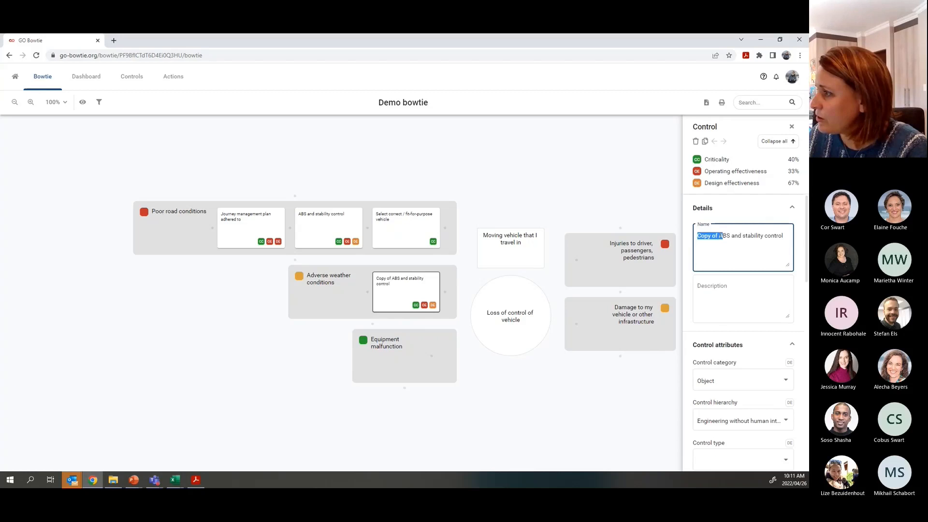
left_click(720, 236)
key("BackSpace")
key("BackSpace")
key("BackSpace")
key("BackSpace")
key("BackSpace")
key("BackSpace")
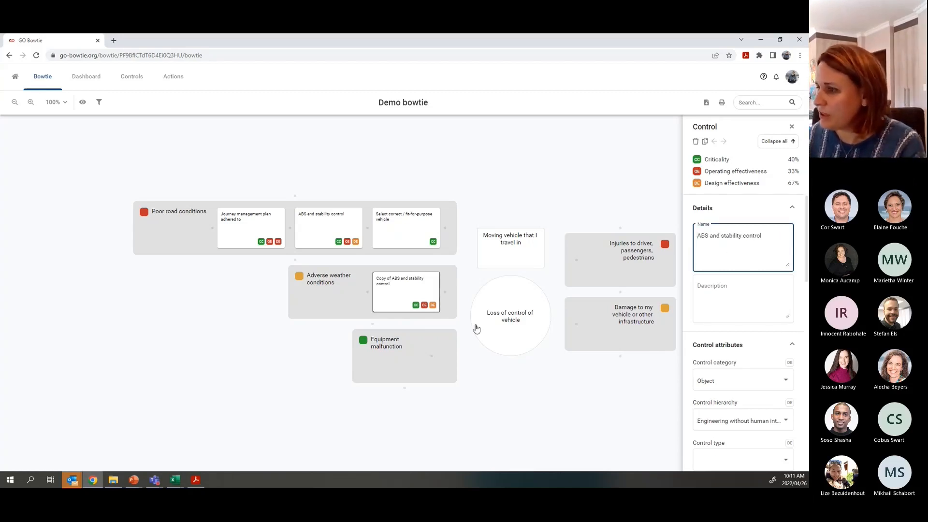
left_click(392, 298)
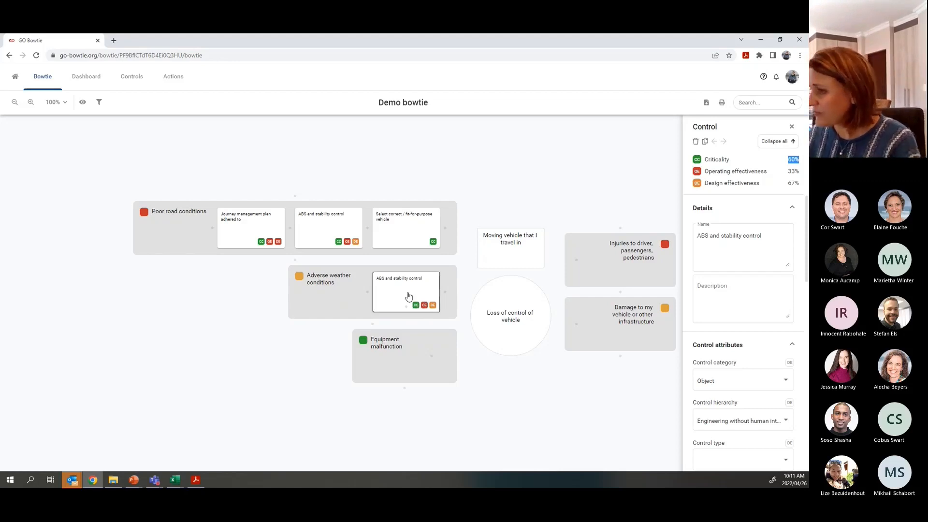
- Add a 'Maintenance plan adherence' control to the Equipment malfunction threat
left_click(428, 357)
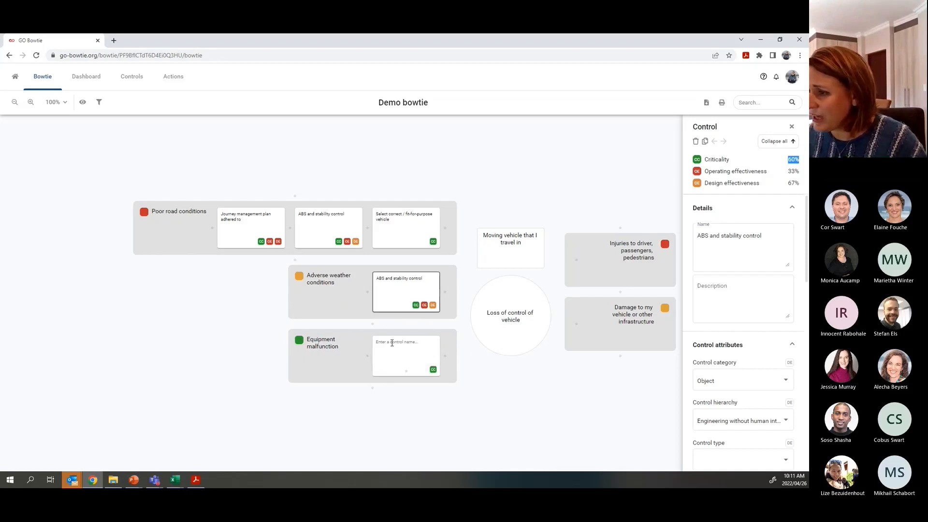
type("Main")
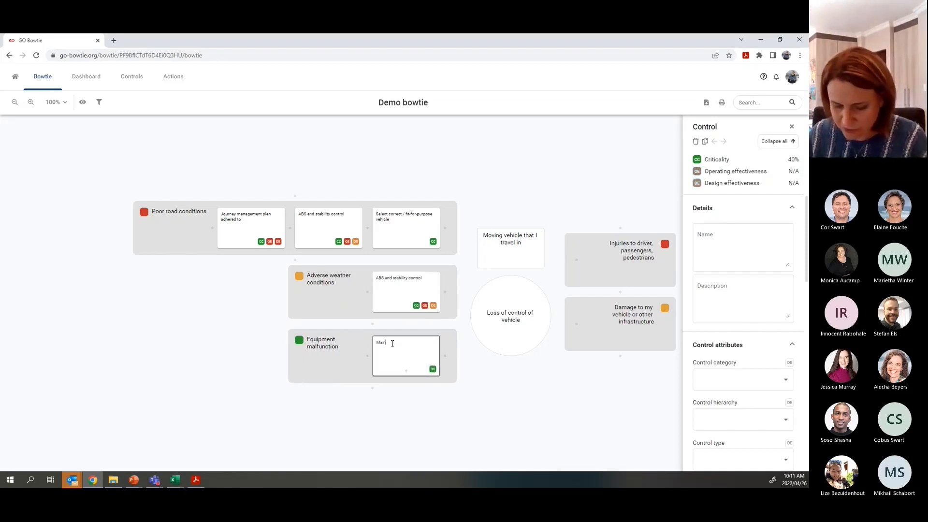
type("tenance pla")
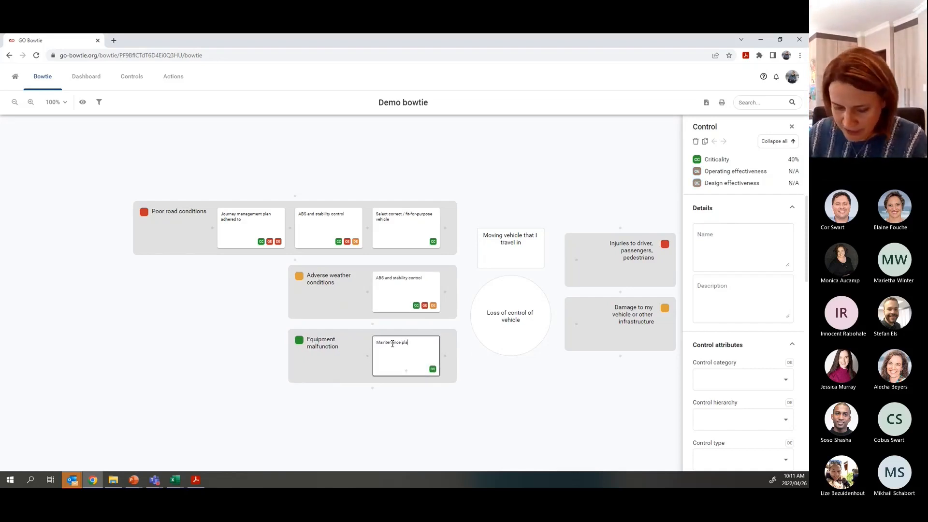
type("n adherence")
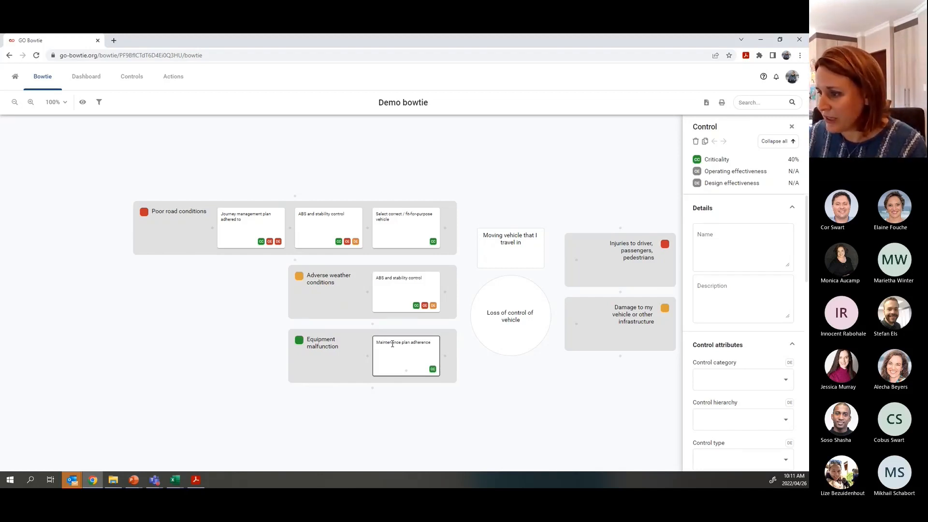
key("Return")
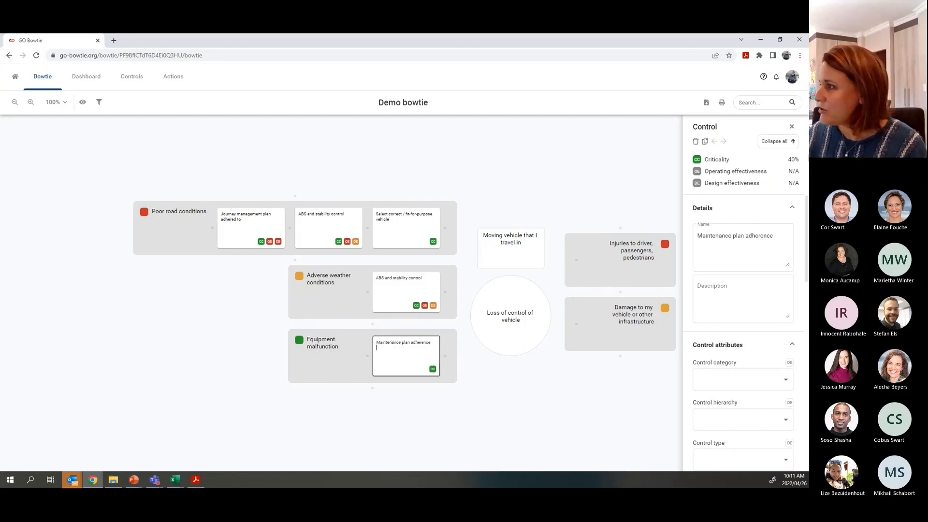
- Set its criticality to Critical by user discretion
left_click(777, 143)
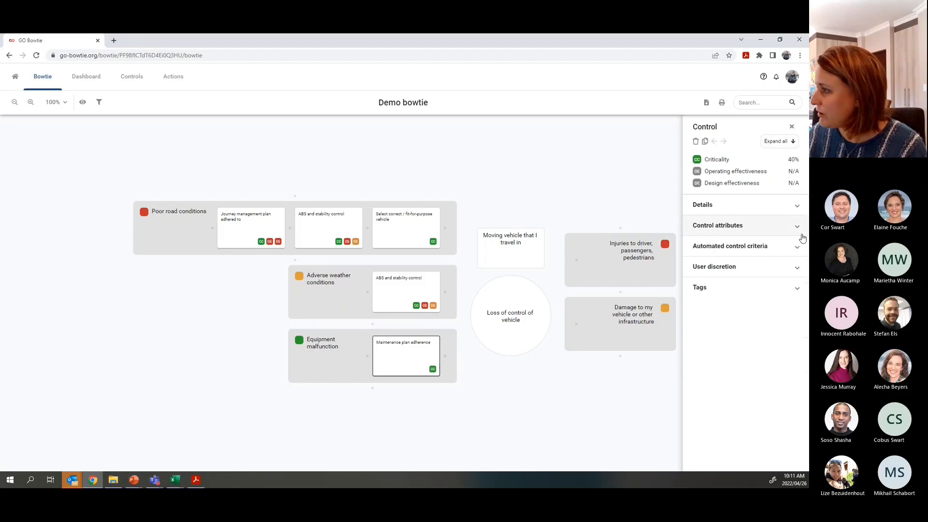
left_click(764, 269)
left_click(785, 297)
left_click(731, 316)
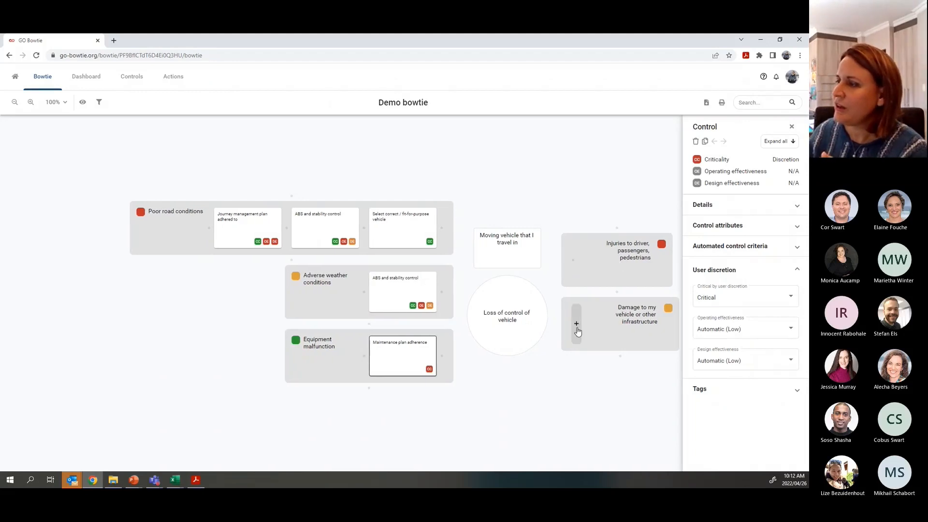
- Add 'Emergency response in place, with emergency information available' and 'Airbags' controls to Injuries
mouse_move(575, 270)
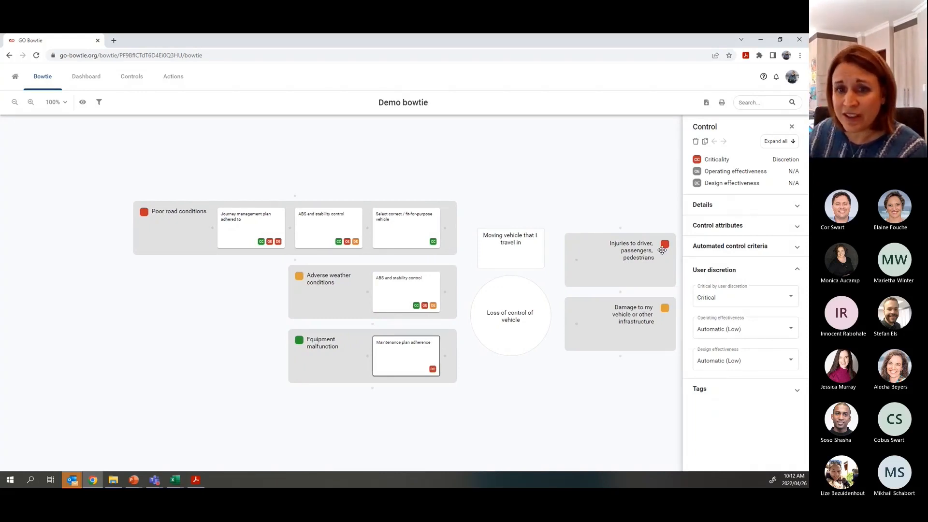
left_click(577, 260)
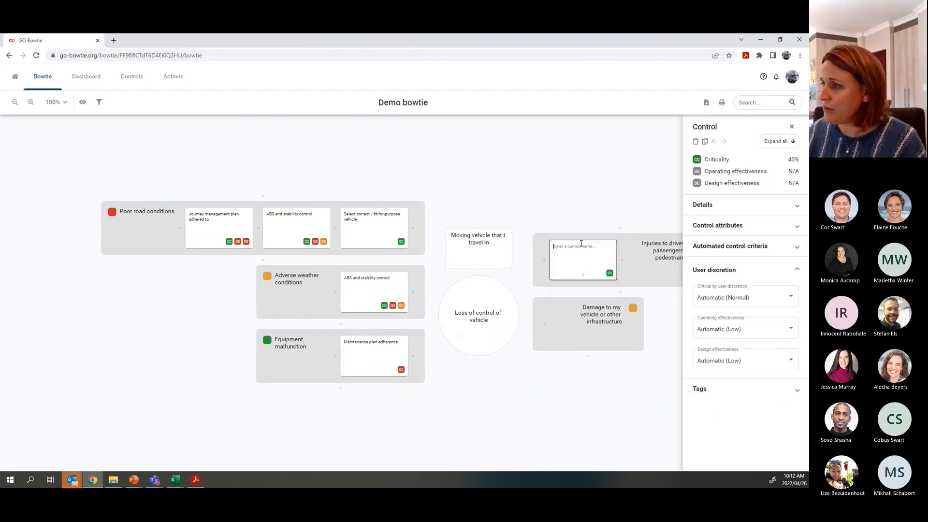
type("Emergency")
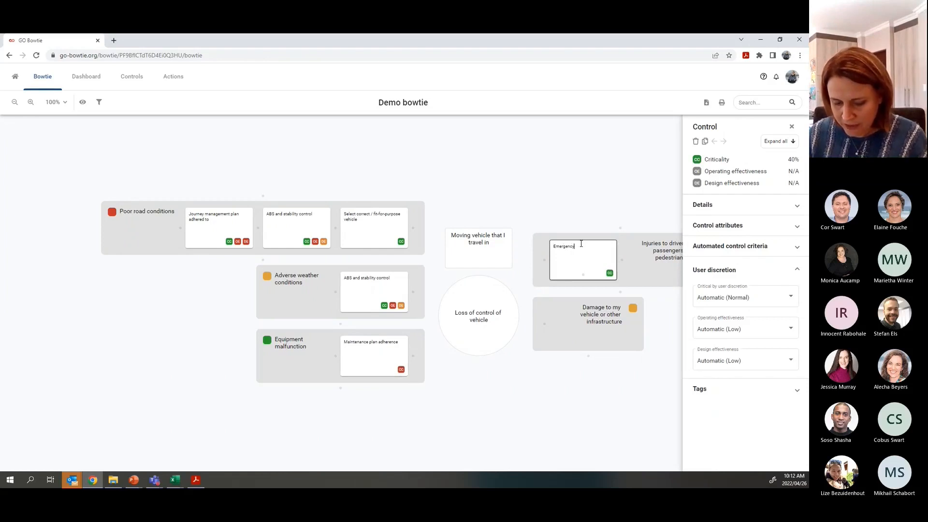
type(" response in")
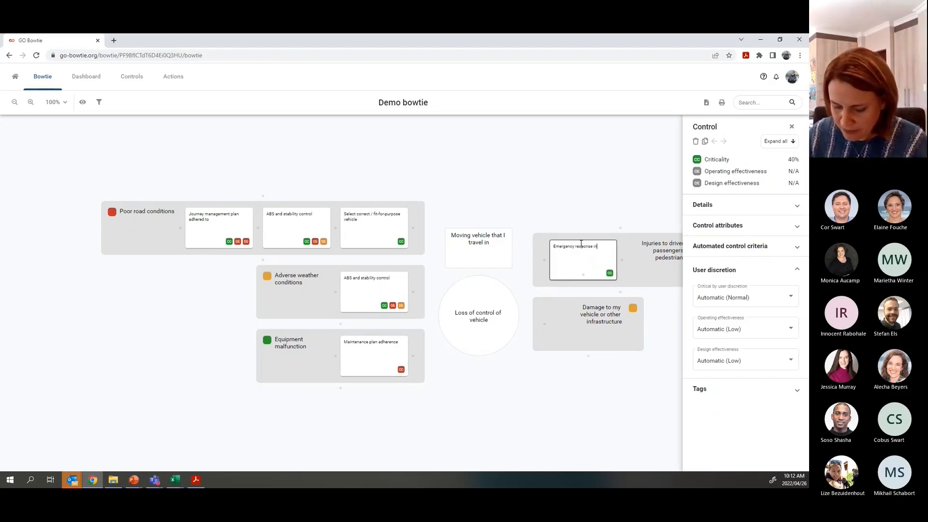
type(" place. with emerg")
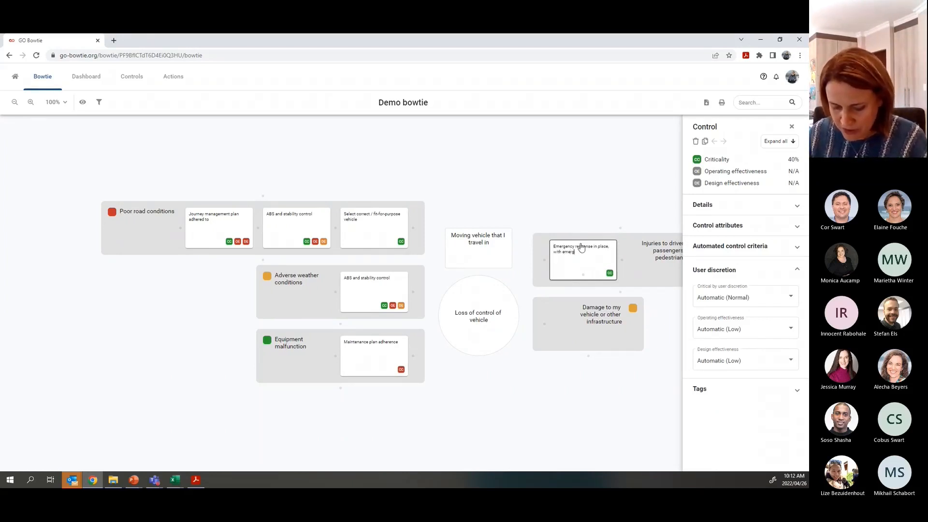
type("ency information available")
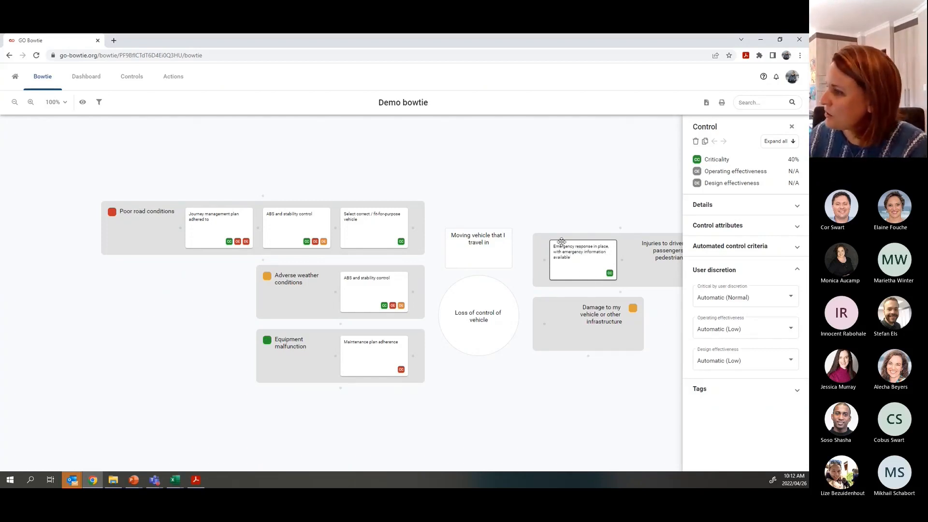
left_click_drag(640, 384, 492, 385)
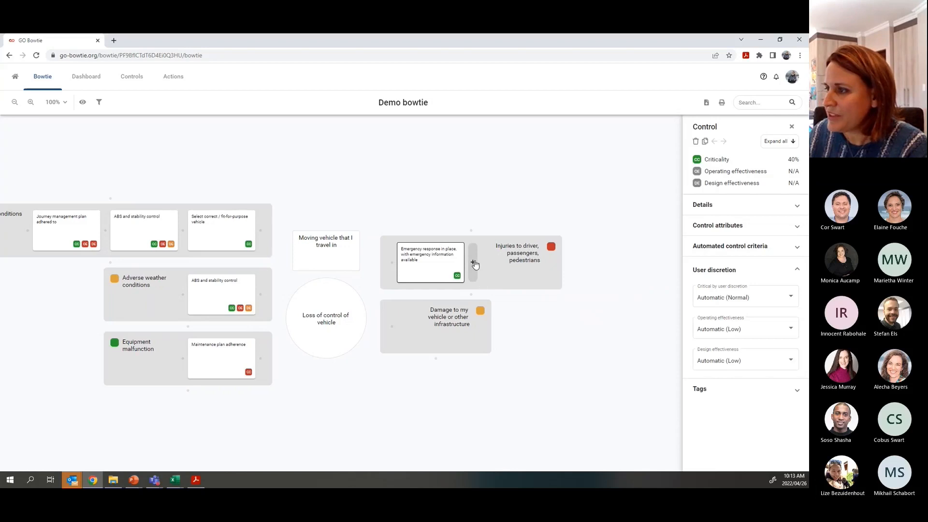
left_click(473, 263)
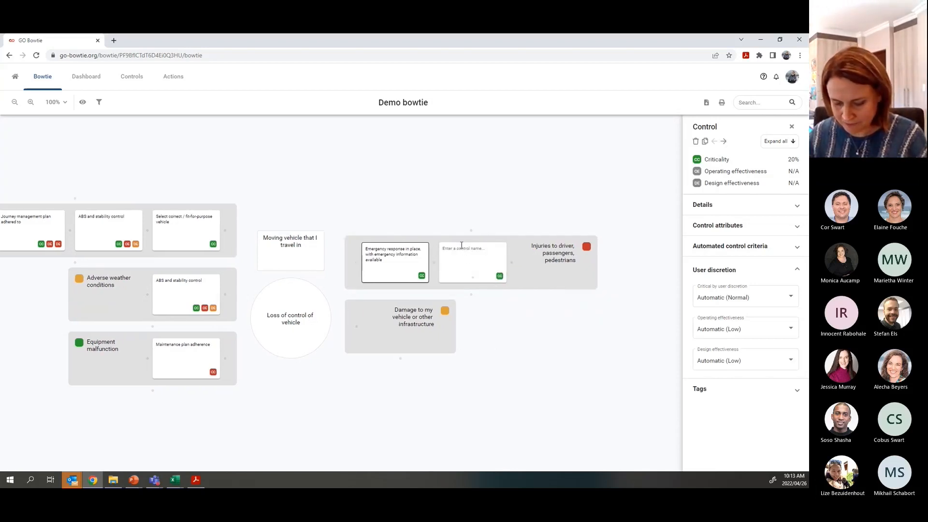
left_click(465, 248)
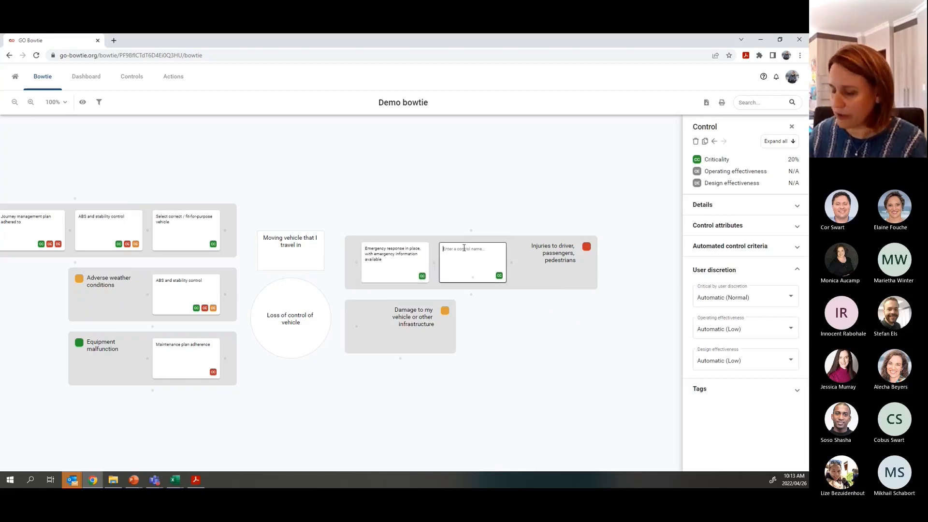
type("Airbags")
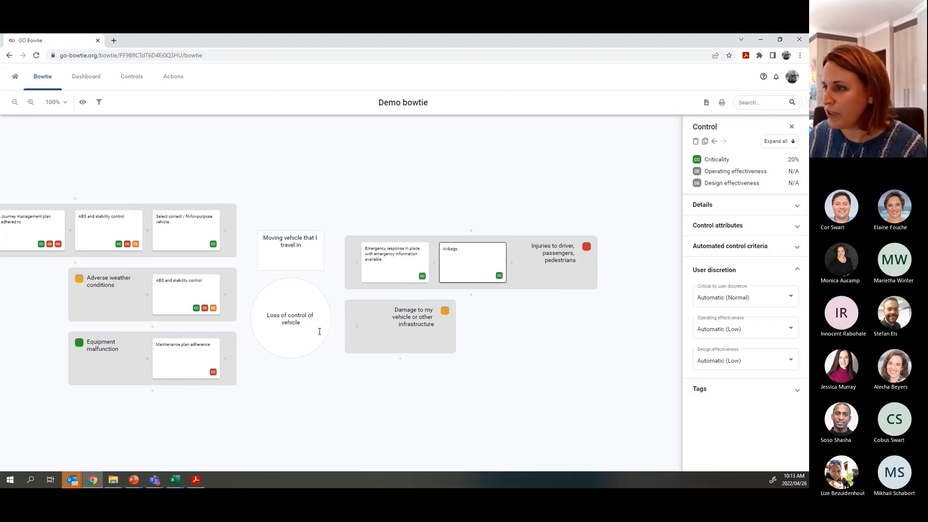
key("Return")
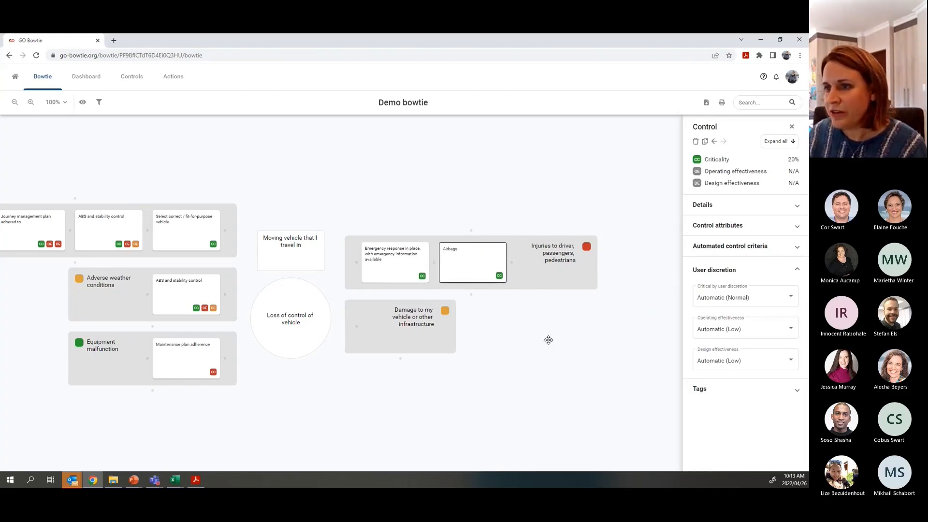
left_click(188, 229)
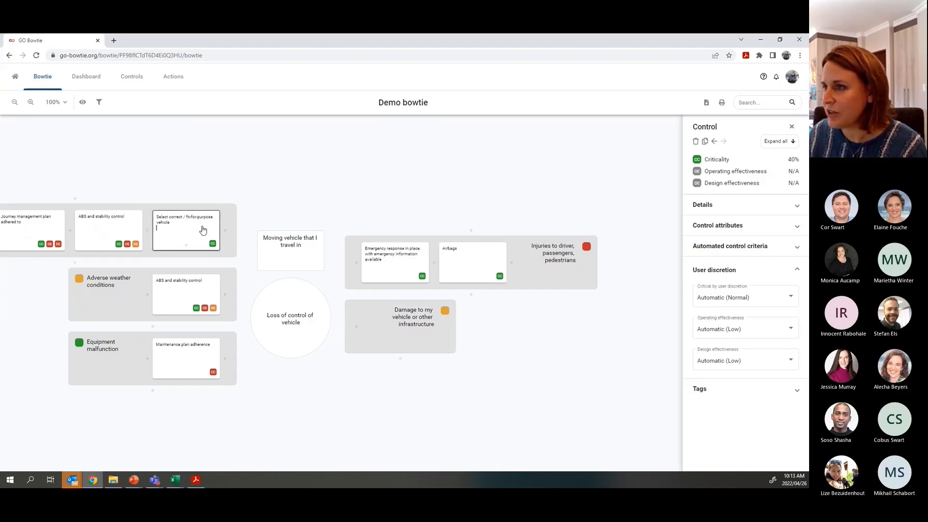
- Copy 'Select correct / fit-for-purpose vehicle' to Injuries, drop 'Copy of', and order it first, Airbags second
left_click(705, 141)
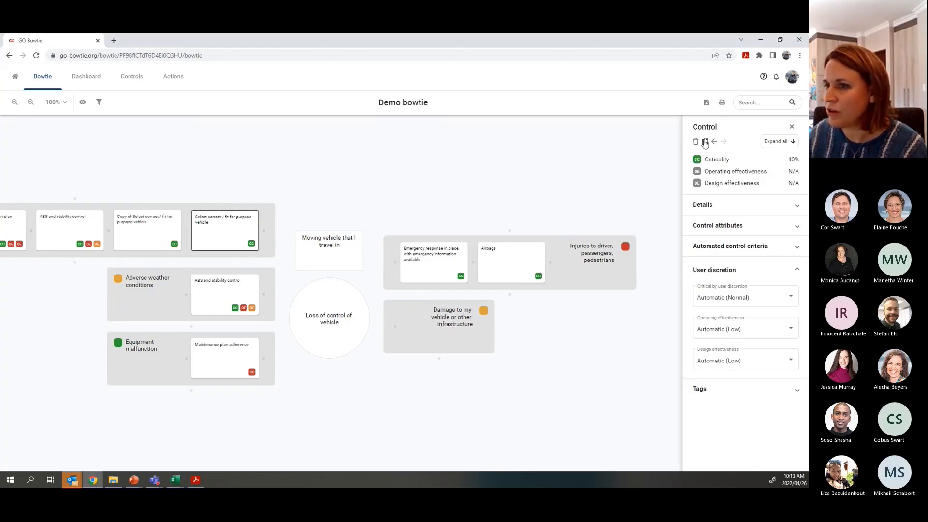
left_click(150, 230)
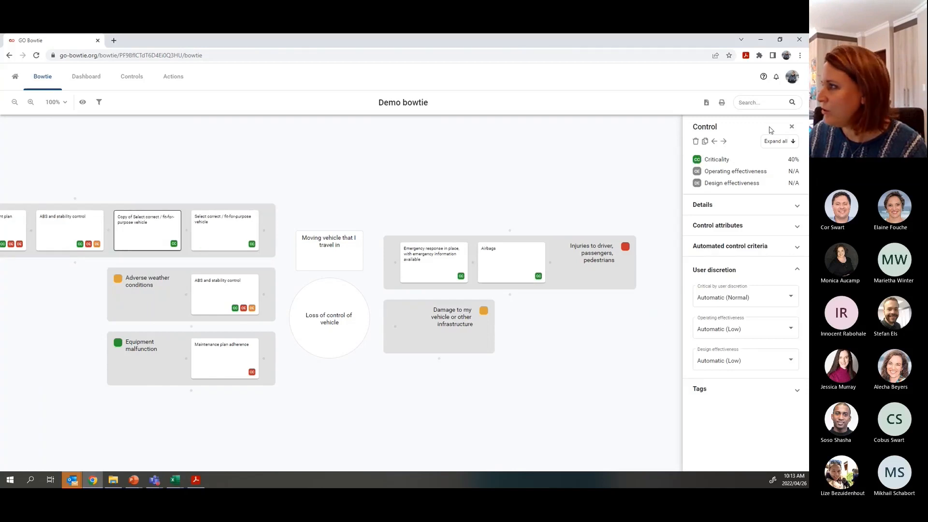
left_click(724, 144)
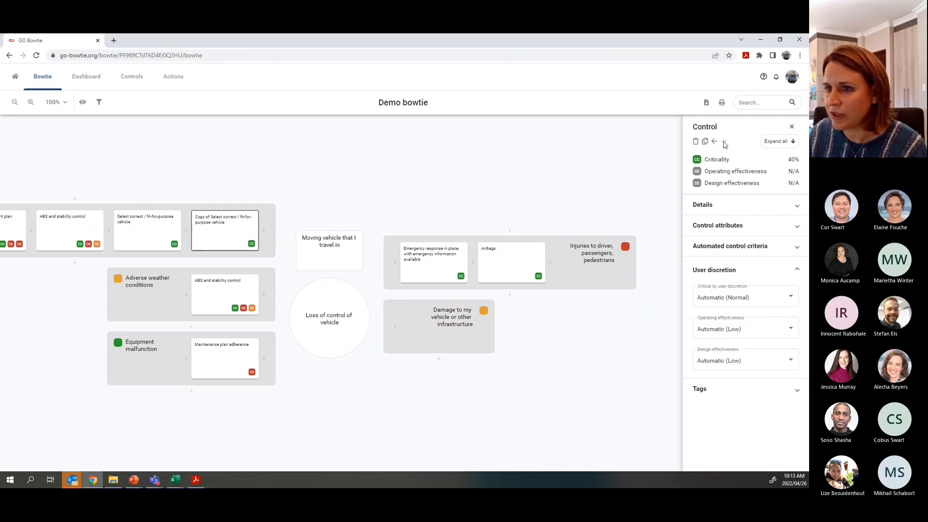
left_click_drag(212, 231, 517, 265)
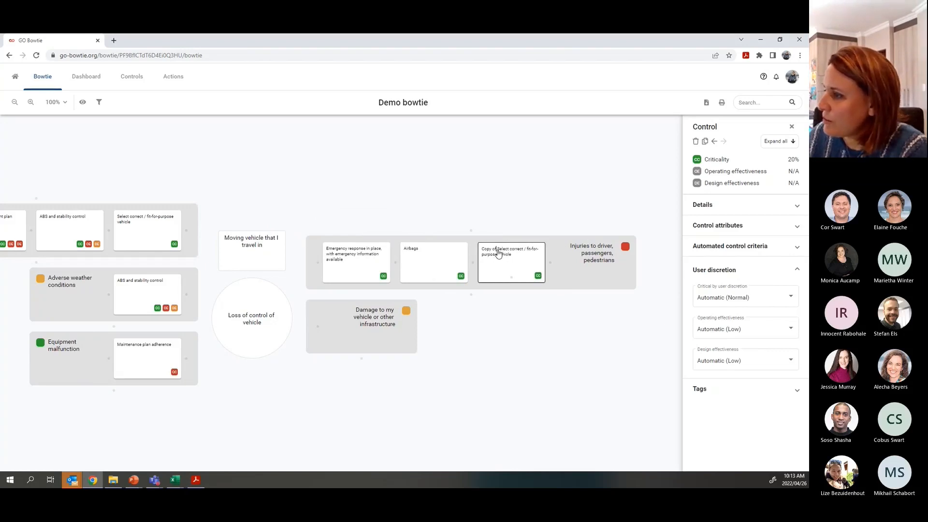
left_click(498, 250)
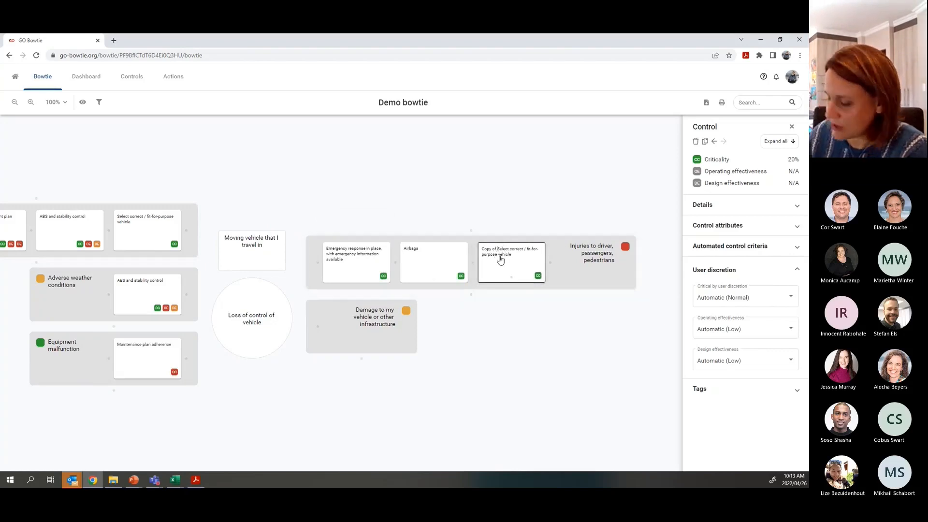
key("BackSpace")
key("BackSpace")
key("BackSpace")
key("BackSpace")
key("BackSpace")
key("BackSpace")
key("BackSpace")
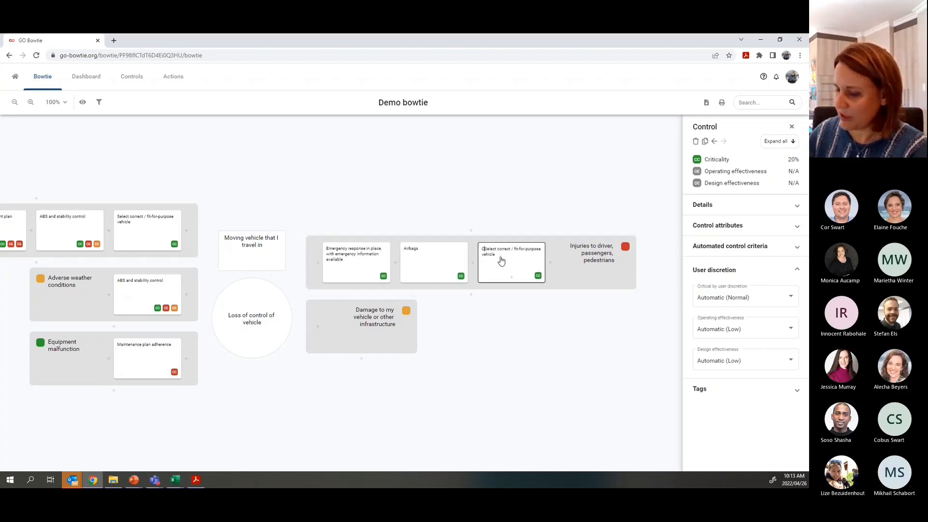
key("BackSpace")
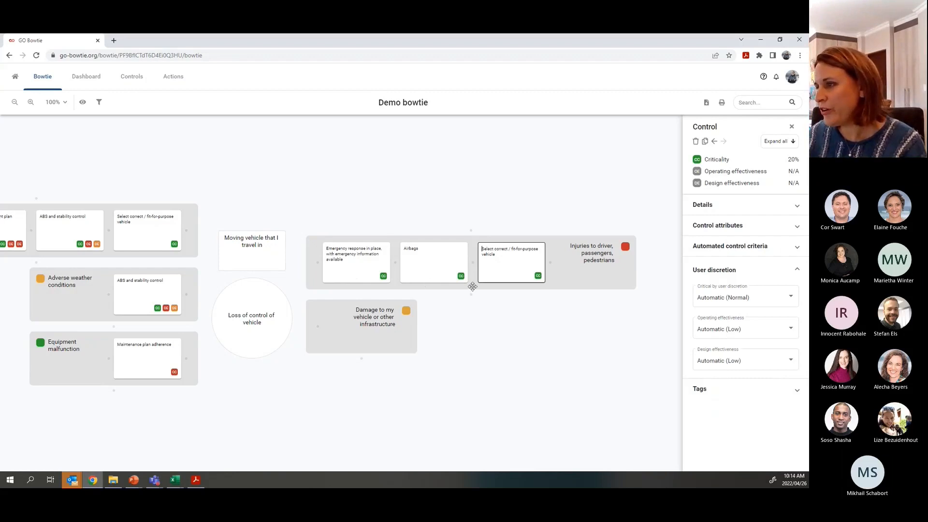
left_click_drag(516, 259, 365, 259)
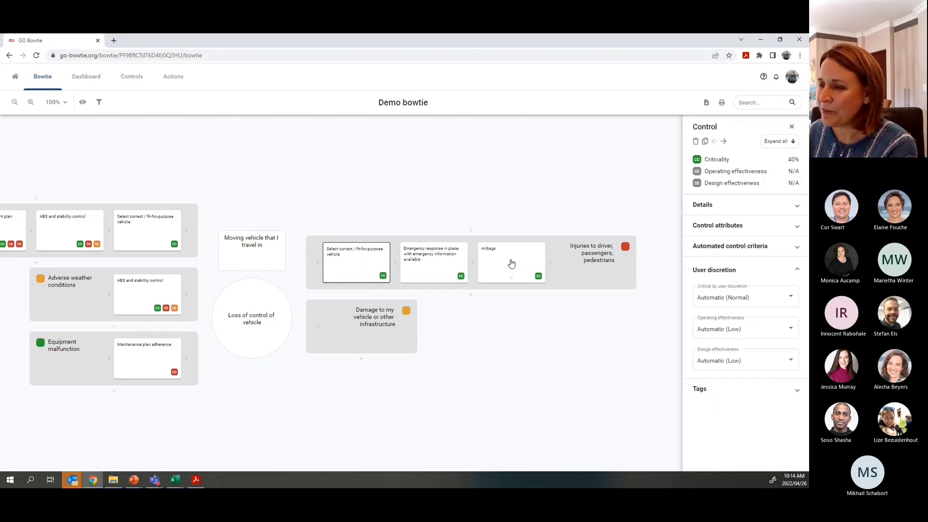
left_click_drag(512, 264, 436, 260)
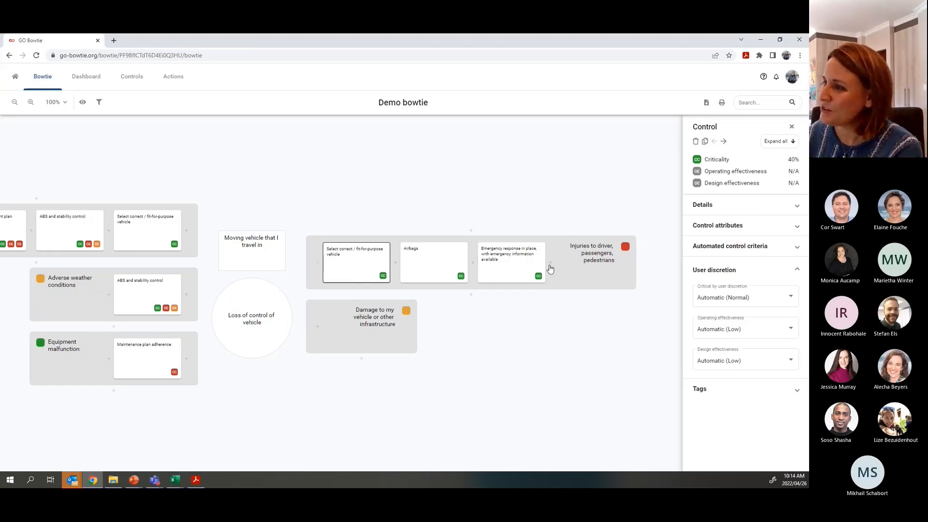
- Mark the Airbags control as Critical by user discretion
mouse_move(551, 266)
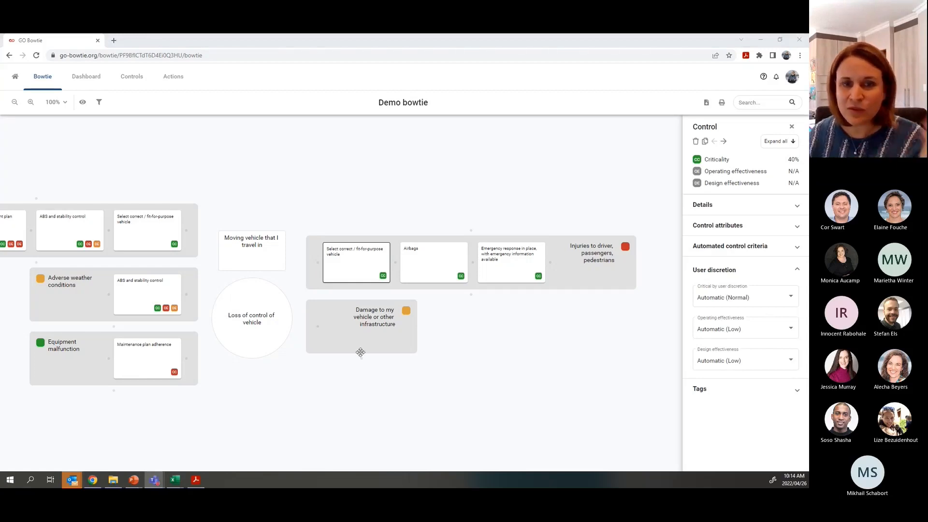
left_click(432, 262)
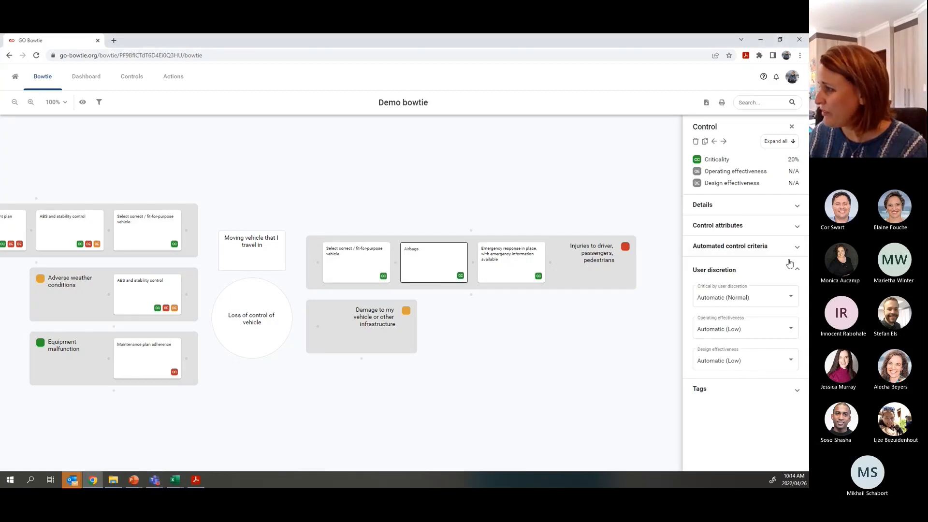
left_click(730, 298)
left_click(710, 314)
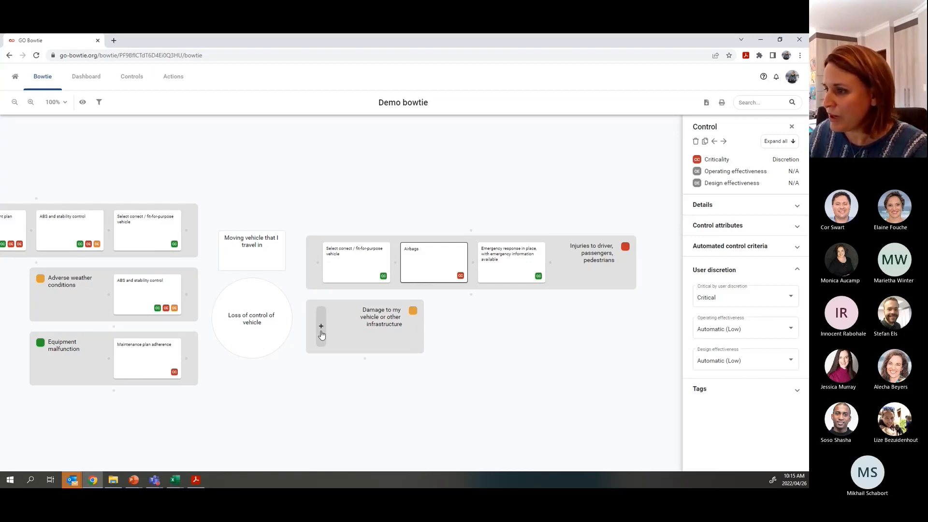
- Add an empty control to the Damage consequence, then delete it again
left_click(321, 333)
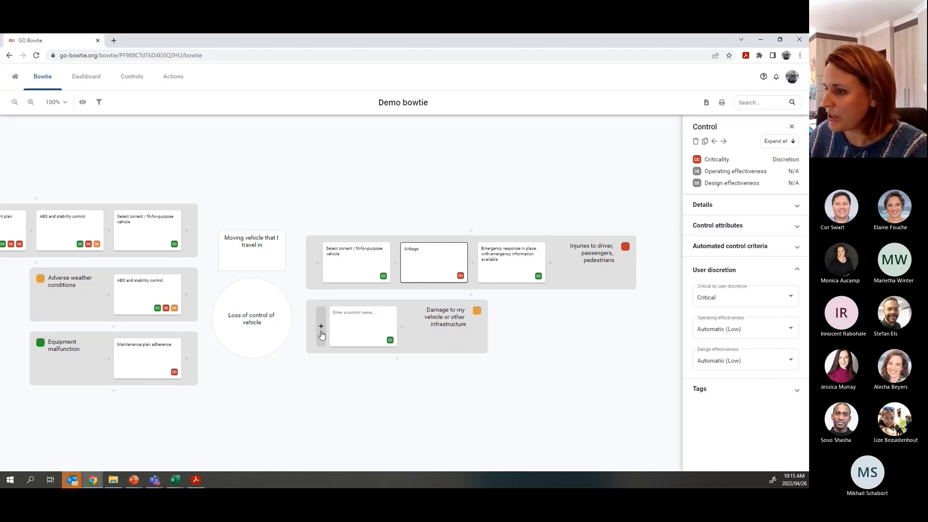
left_click(364, 341)
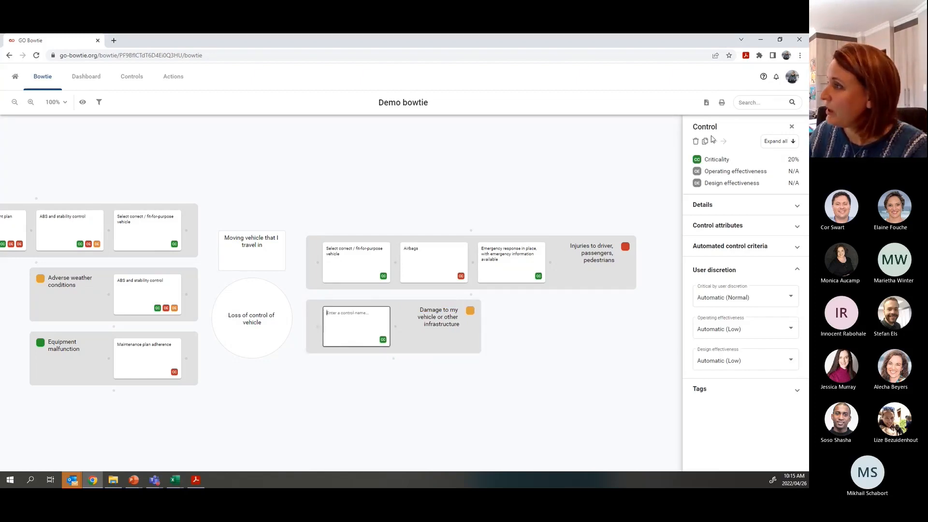
left_click(696, 141)
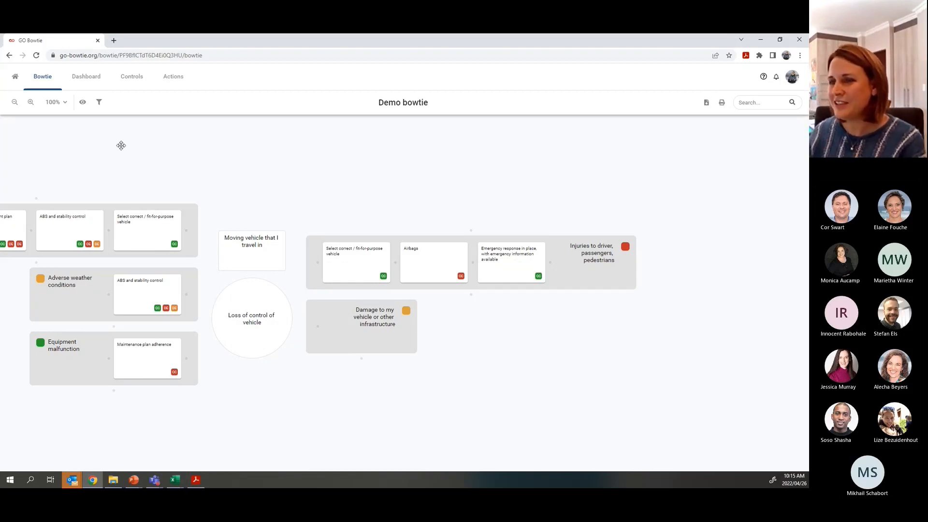
left_click_drag(230, 405, 368, 357)
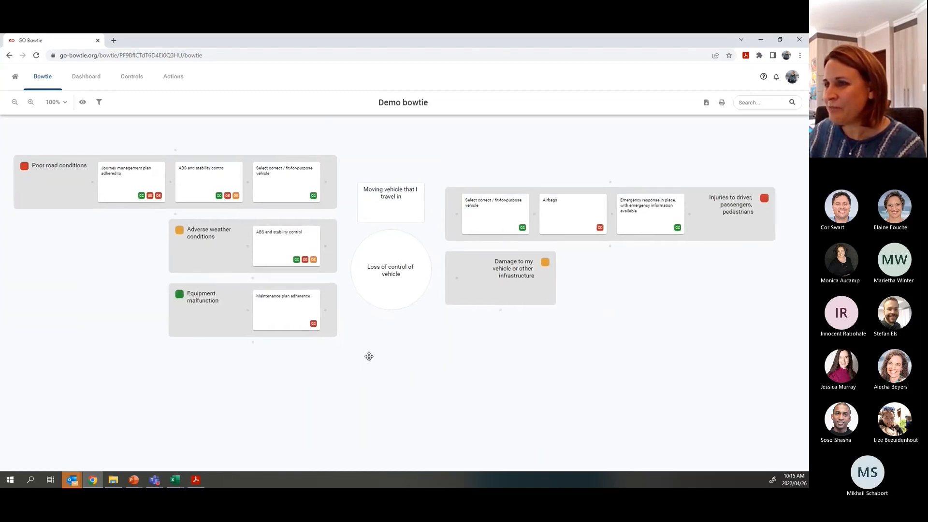
left_click_drag(430, 383, 399, 375)
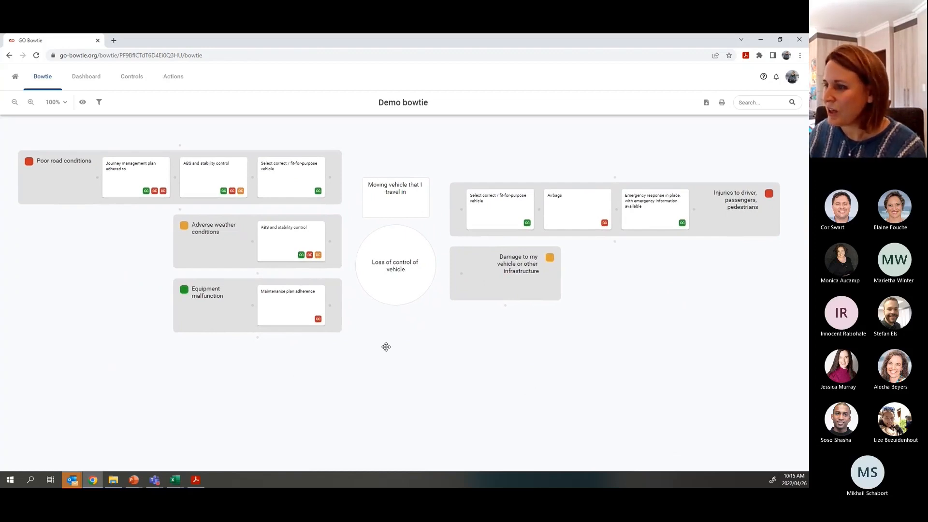
scroll(387, 347, "down", 5)
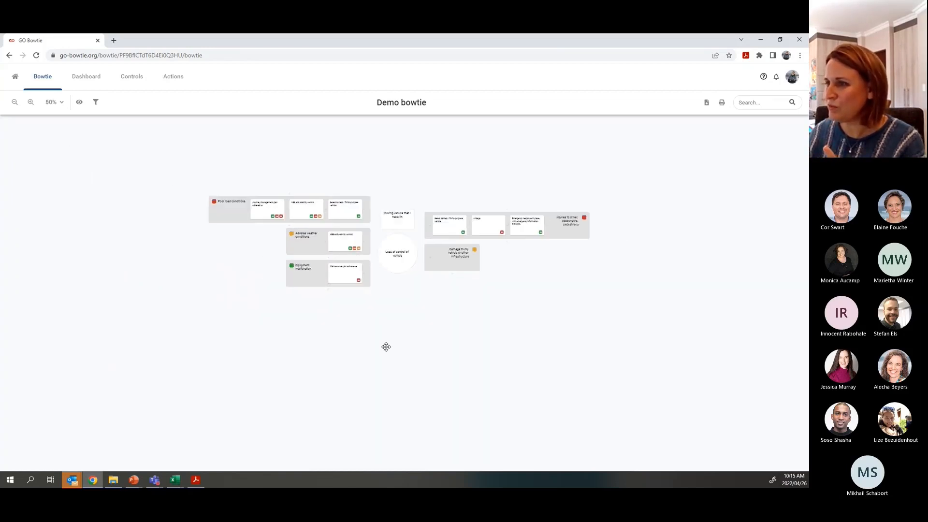
scroll(386, 346, "up", 5)
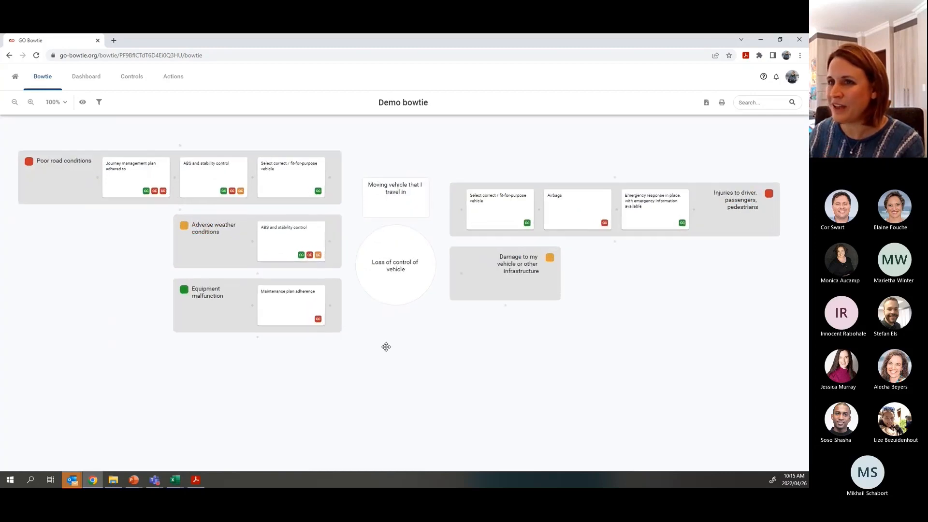
mouse_move(355, 365)
left_mouse_down()
mouse_move(451, 377)
mouse_move(354, 373)
left_mouse_up()
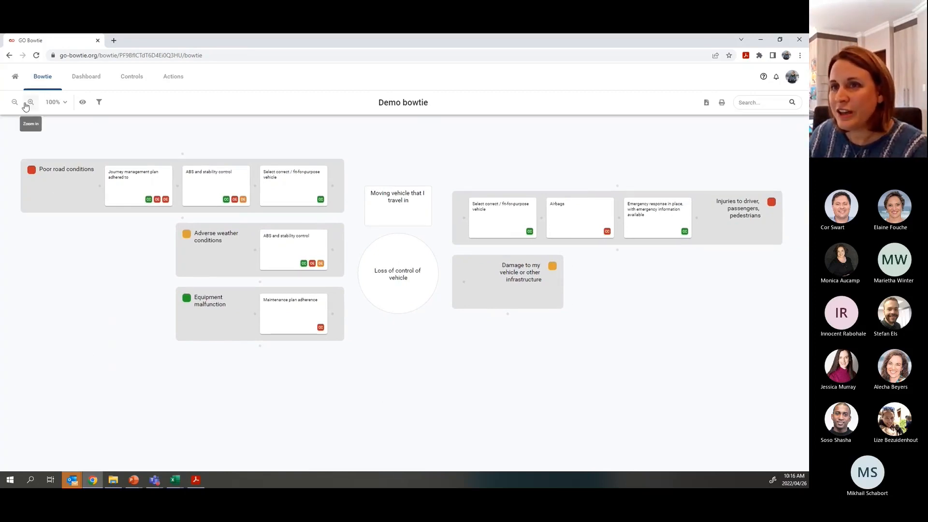
- Try the Overview display detail, then clear that view option
left_click(83, 105)
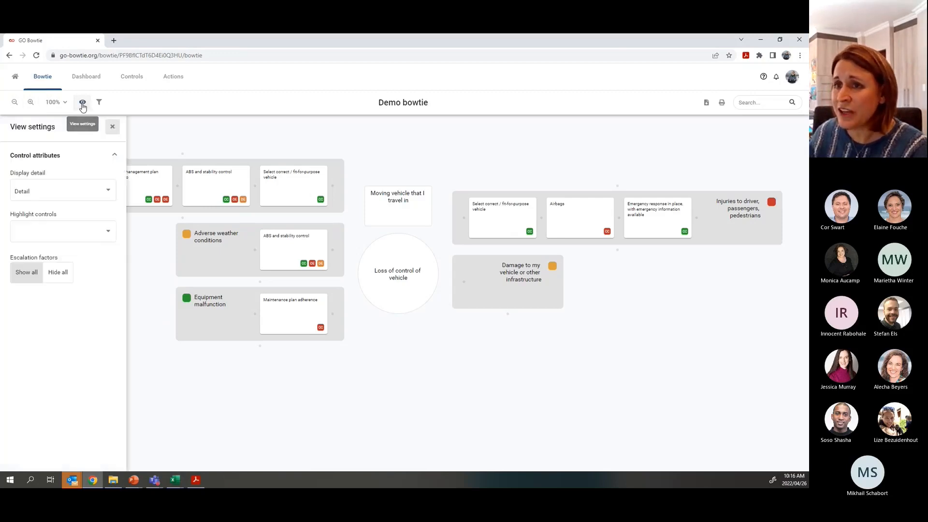
left_click(30, 194)
left_click(34, 175)
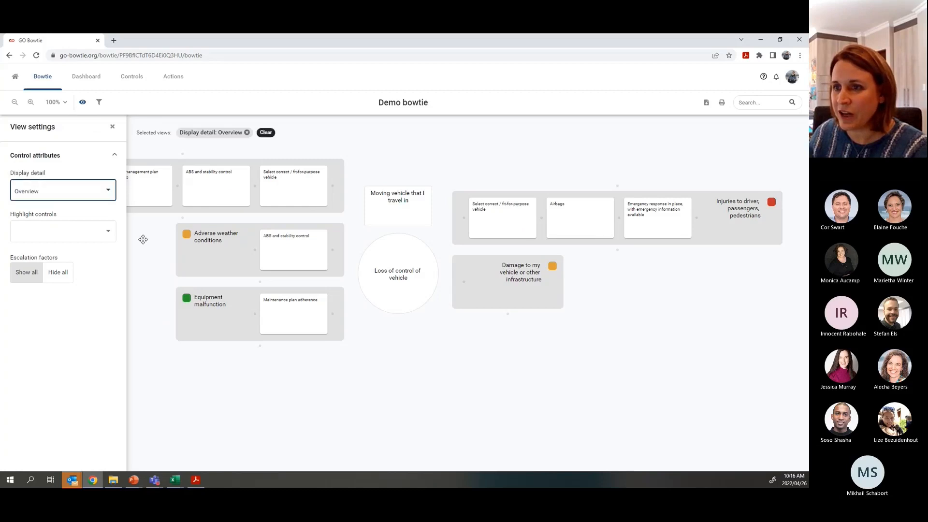
left_click(113, 126)
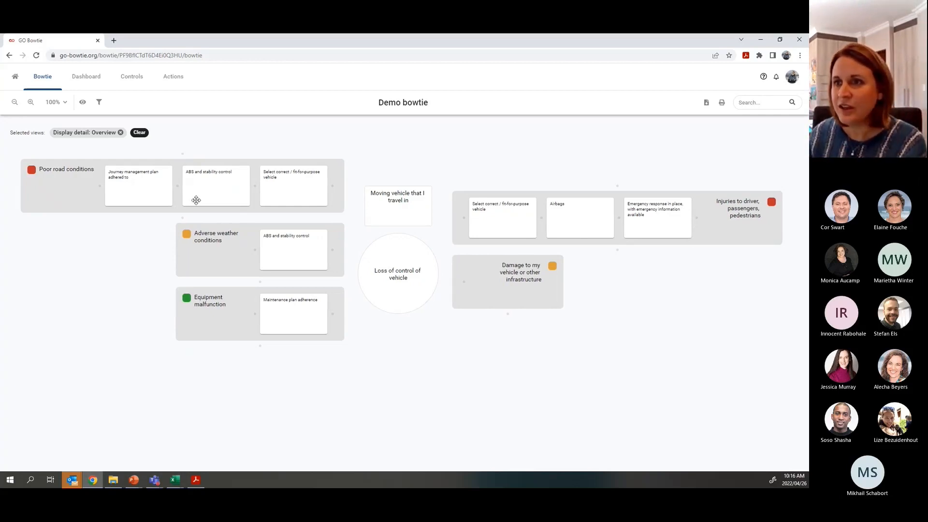
left_click(140, 132)
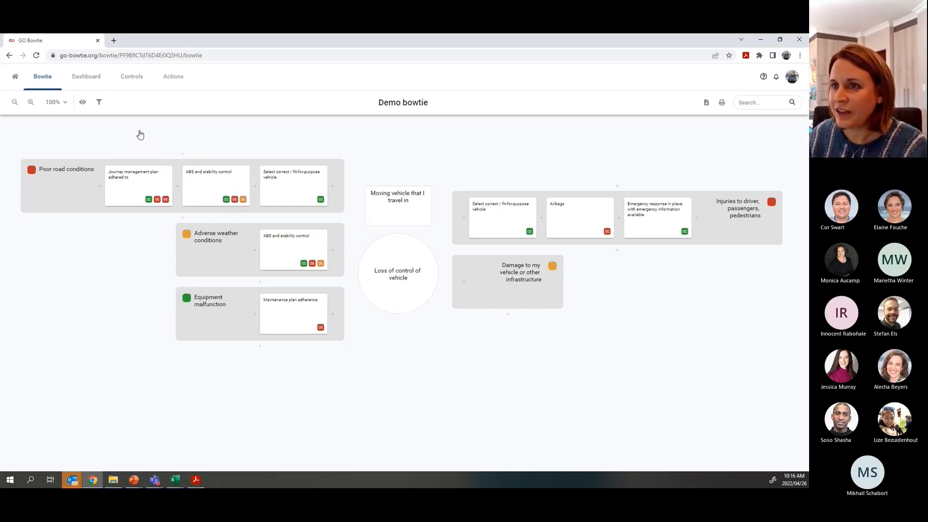
- Highlight controls by Criticality so critical controls show red and normal ones green
left_click(84, 103)
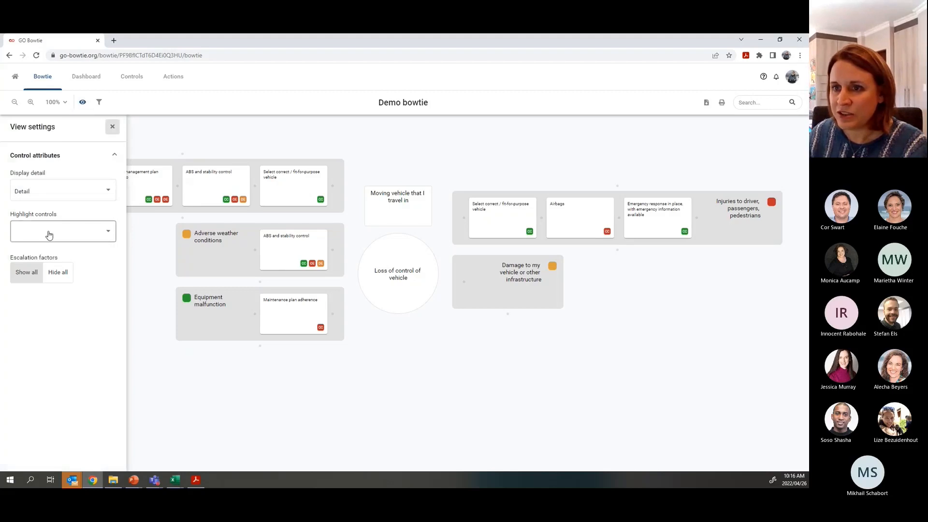
left_click(103, 231)
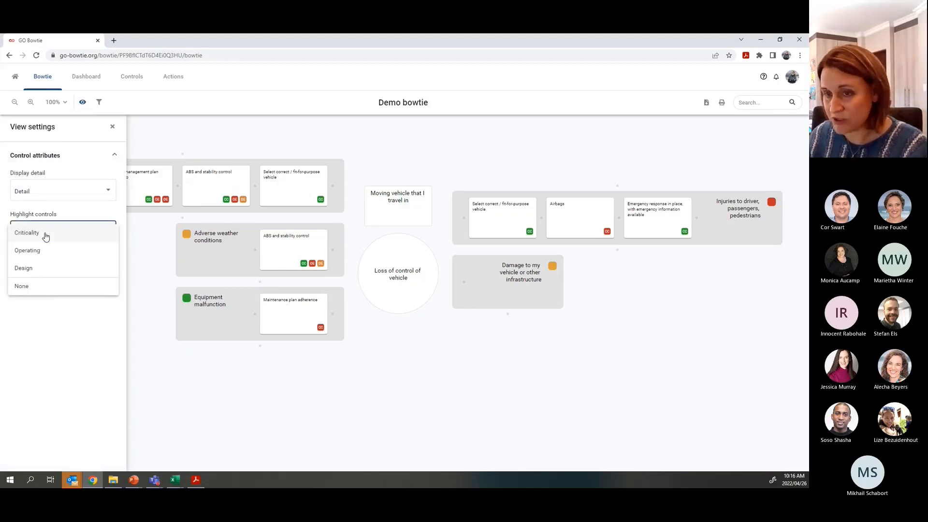
left_click(20, 237)
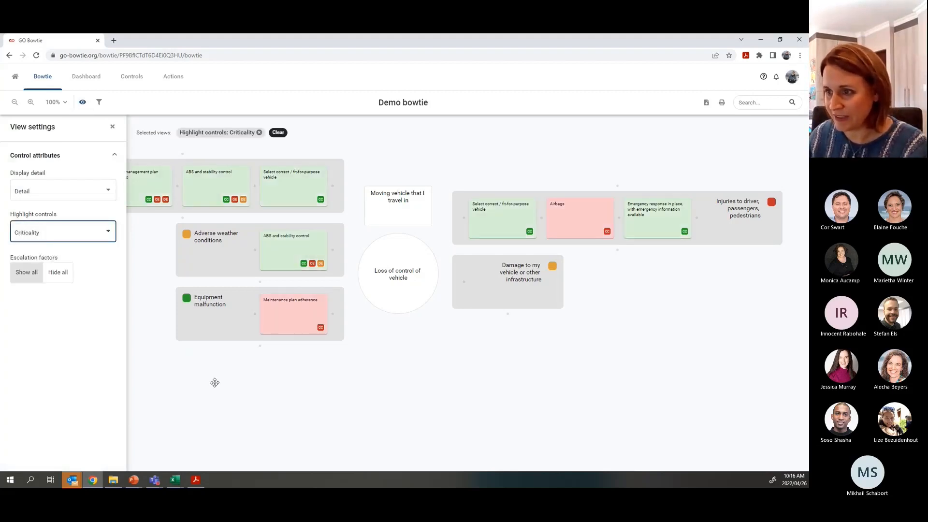
left_click(112, 127)
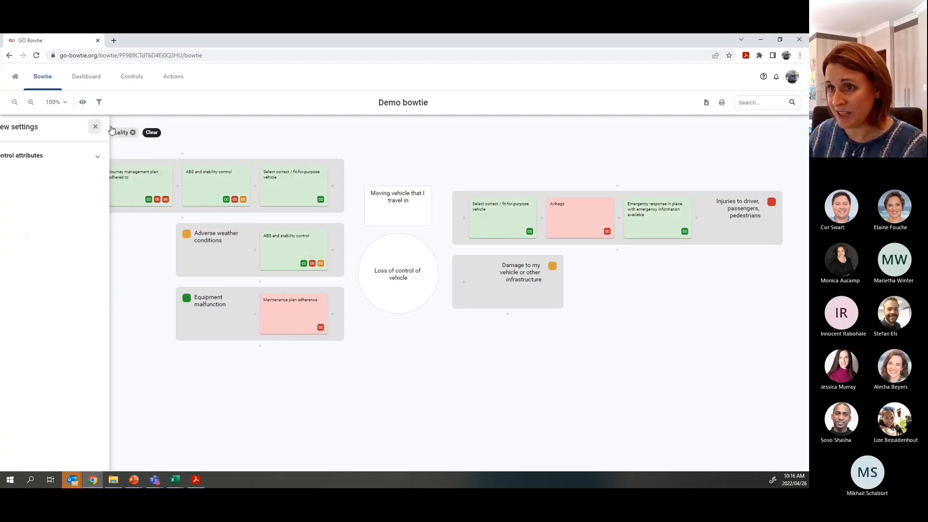
mouse_move(150, 202)
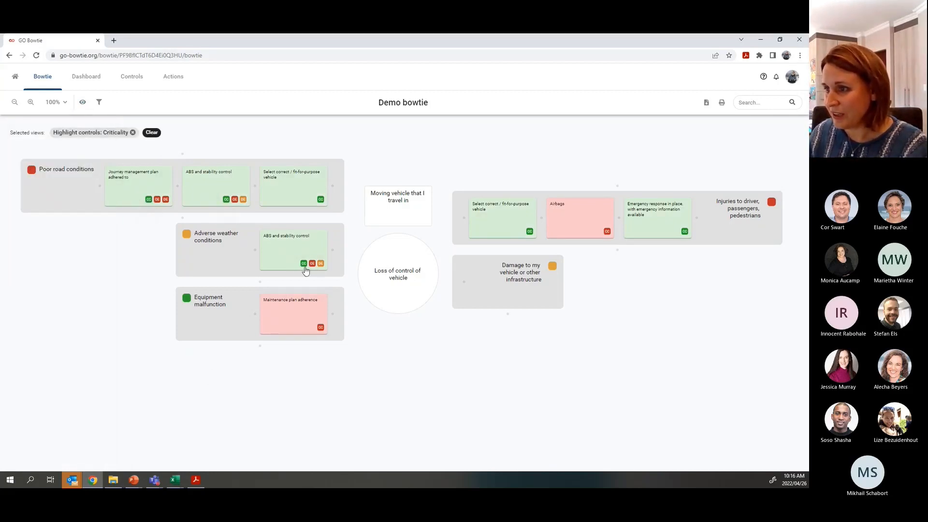
mouse_move(304, 269)
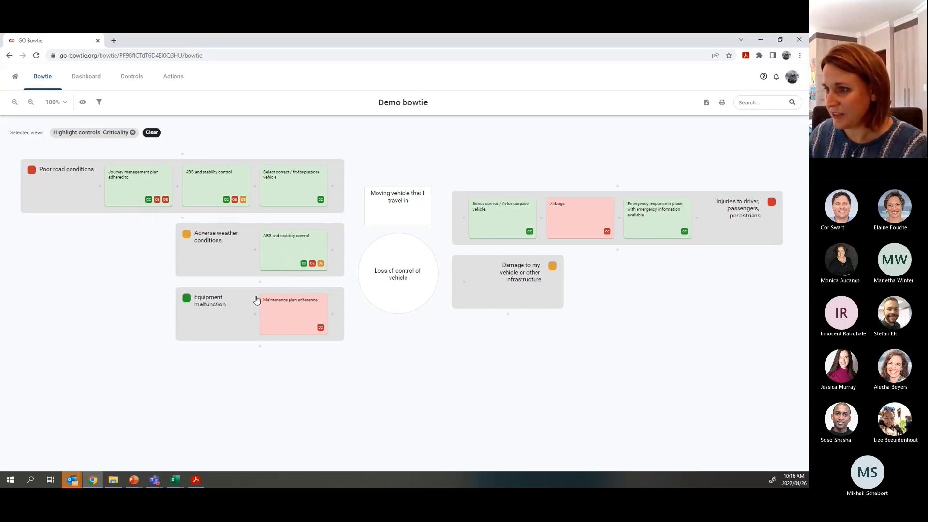
mouse_move(579, 253)
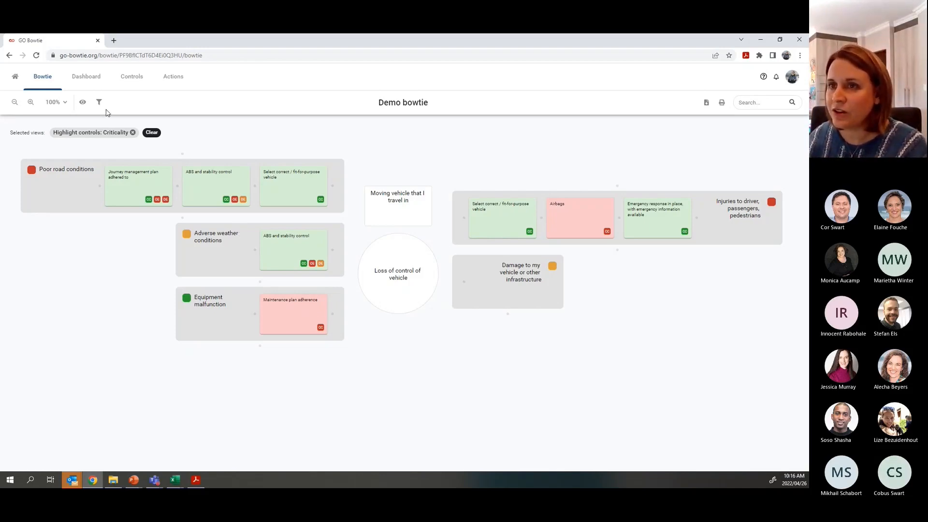
- Switch the control highlighting to Design effectiveness, after briefly trying Operating effectiveness
left_click(83, 102)
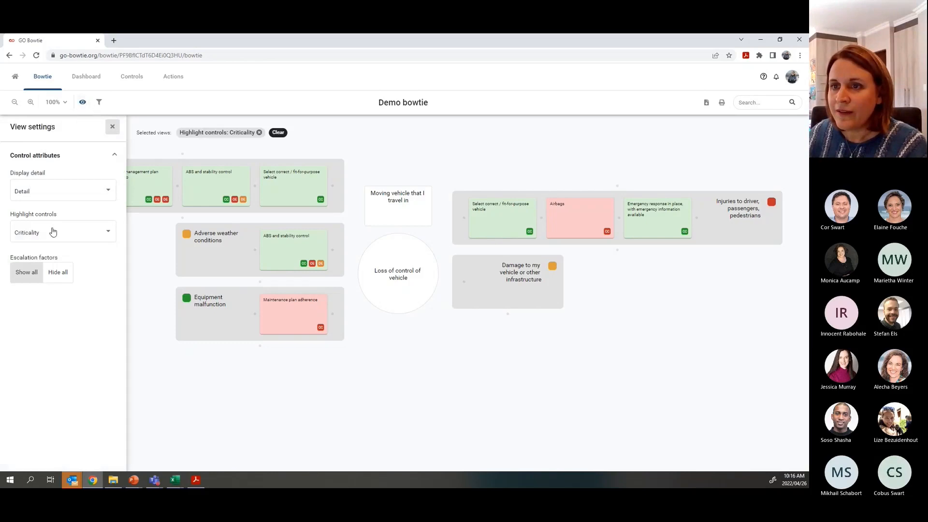
left_click(28, 234)
left_click(28, 253)
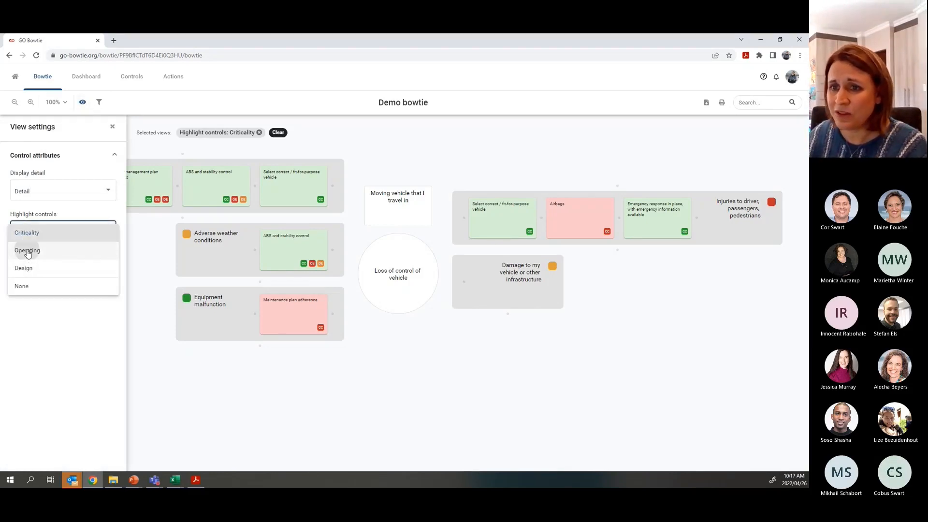
left_click(52, 239)
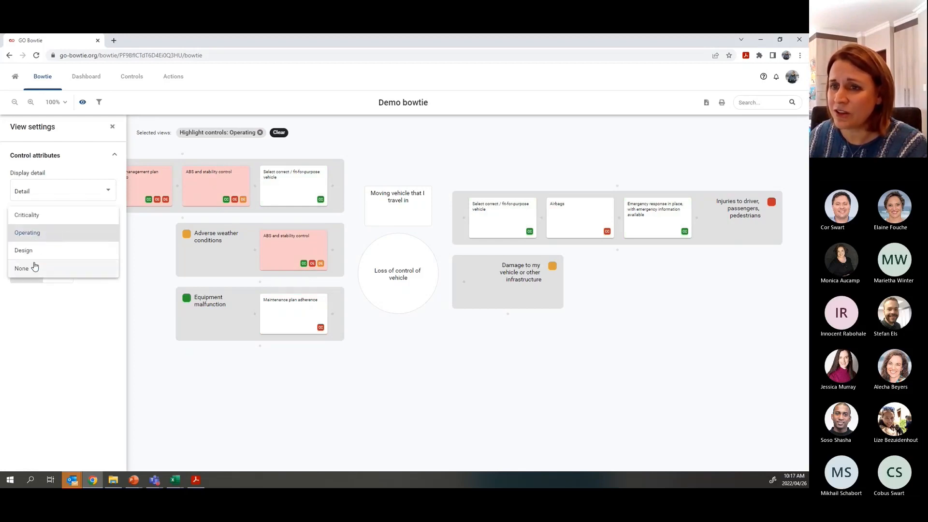
left_click(33, 255)
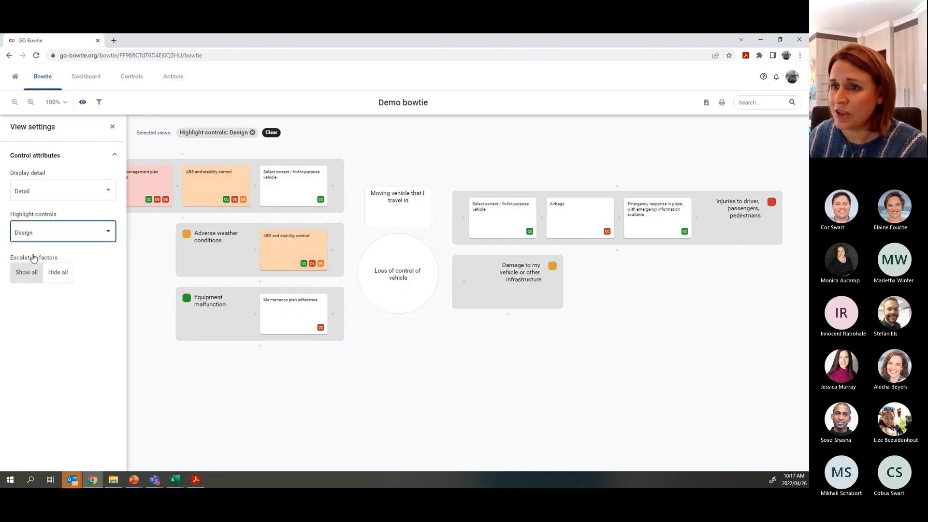
left_click(112, 127)
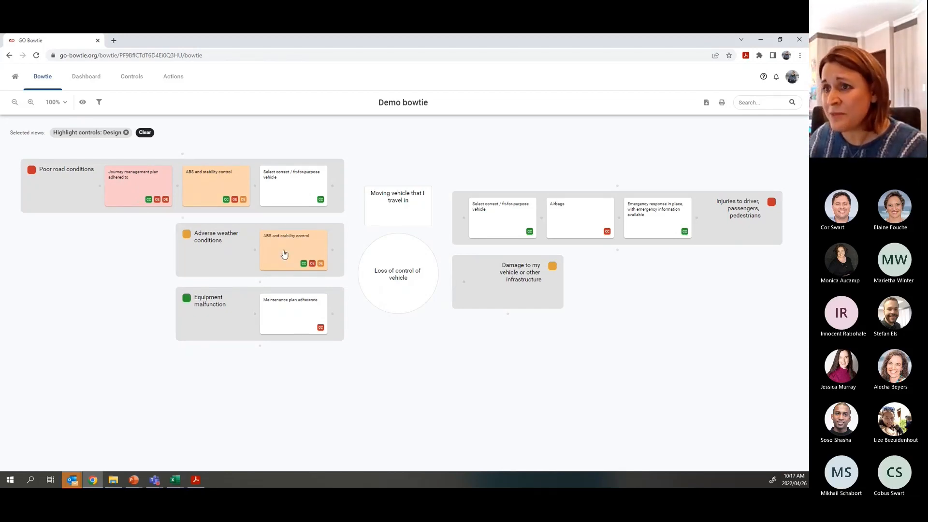
- Filter the bowtie to show only Critical controls
left_click(97, 103)
left_click(37, 189)
left_click(22, 193)
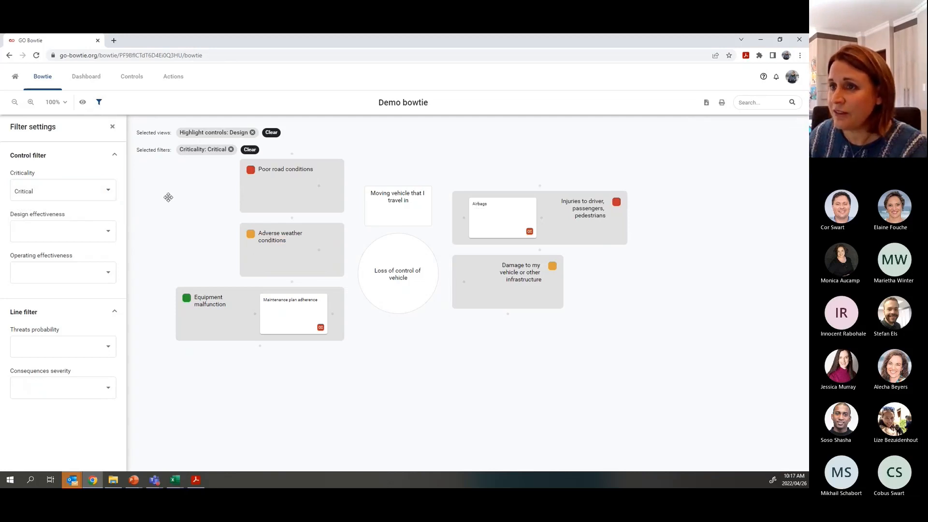
left_click(112, 127)
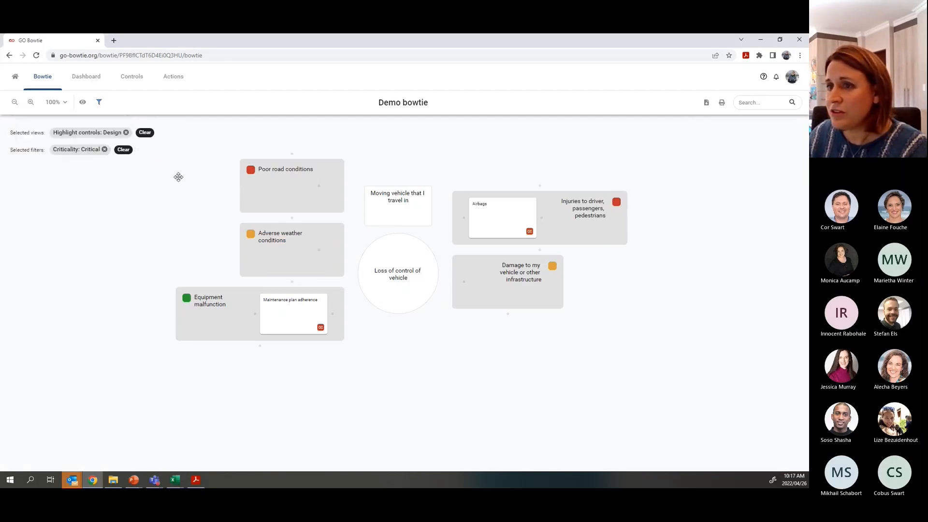
- Swap the Design highlight for Criticality, then remove it and the Critical filter
left_click(144, 133)
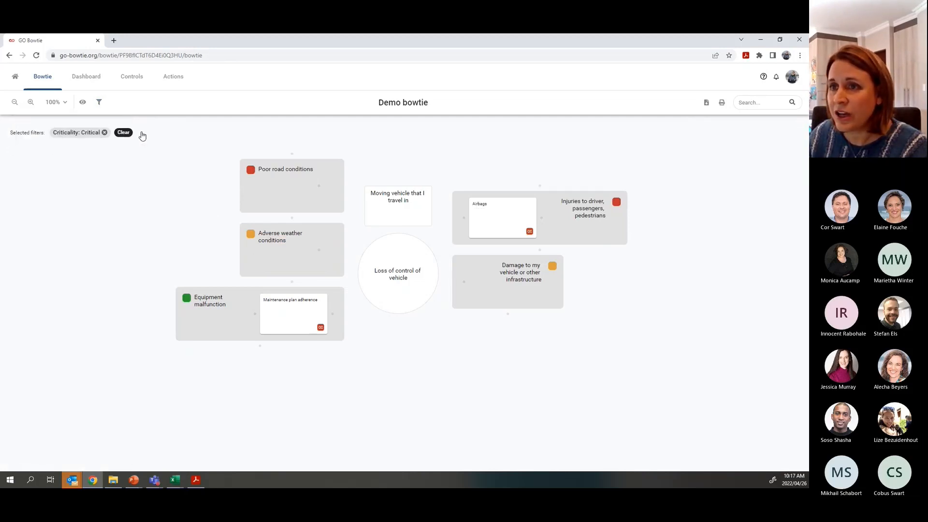
left_click(82, 104)
left_click(60, 230)
left_click(44, 238)
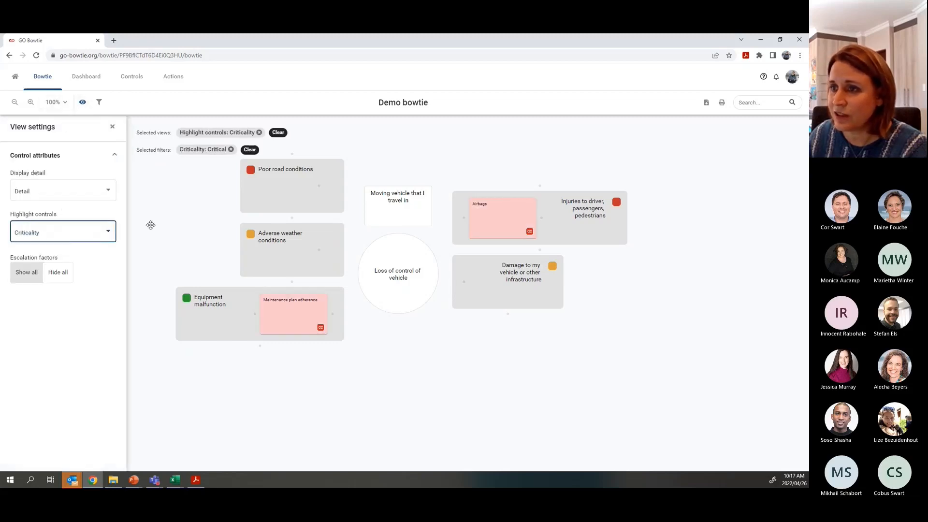
left_click(112, 127)
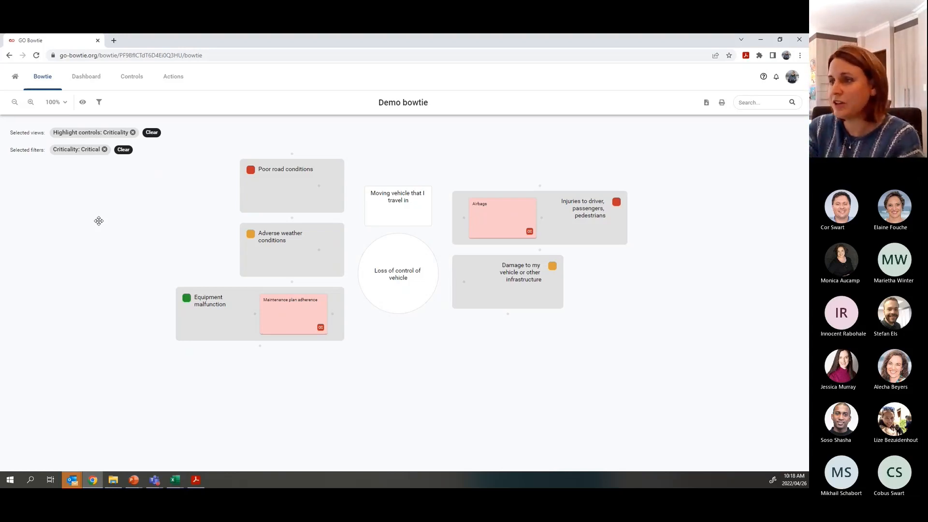
left_click(133, 133)
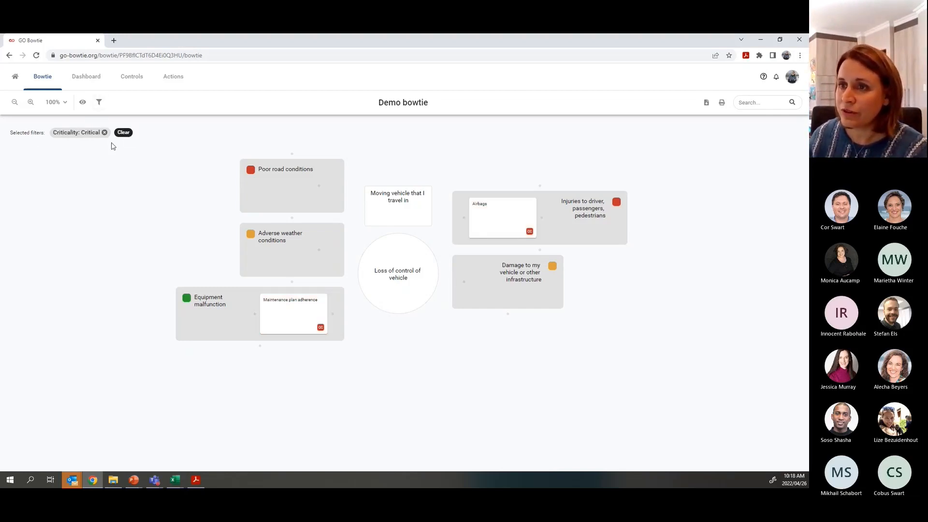
left_click(124, 133)
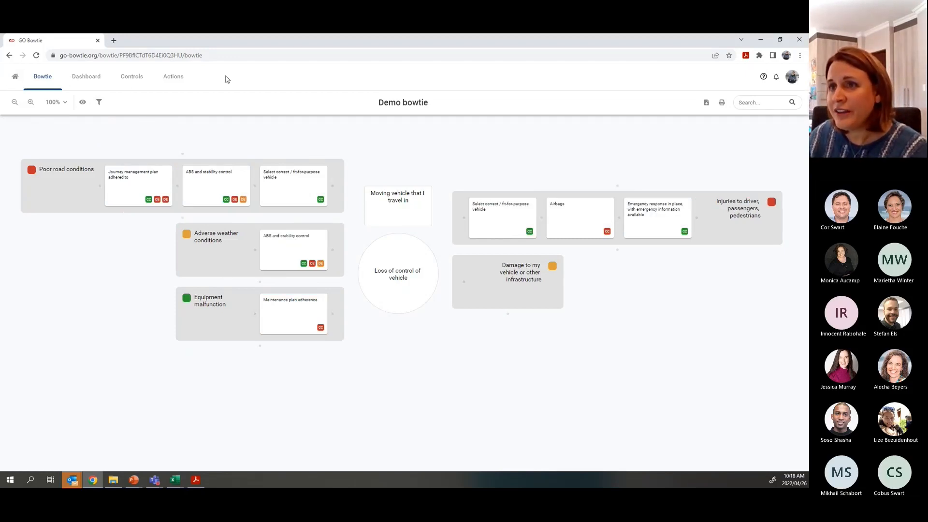
- Open the Demo bowtie Dashboard and scroll through its charts, actions and activity log
left_click(83, 81)
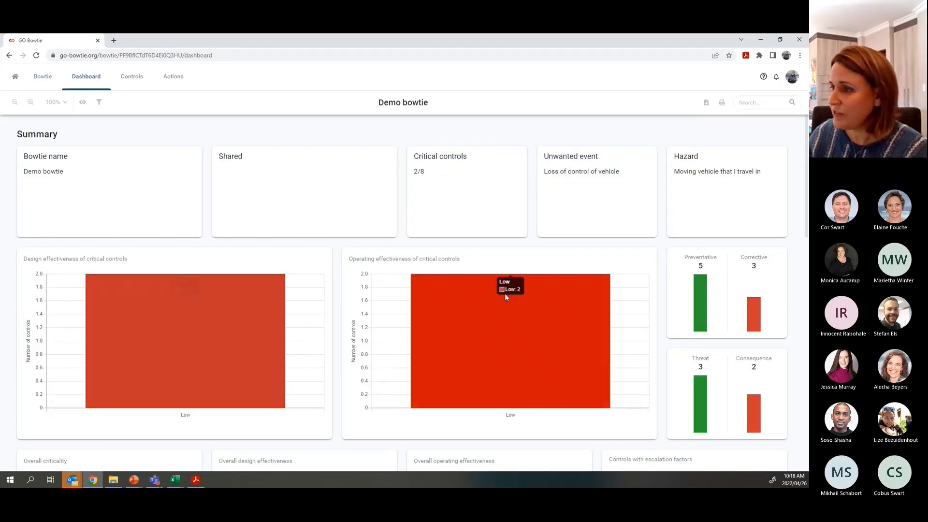
scroll(386, 260, "down", 2)
scroll(385, 261, "down", 2)
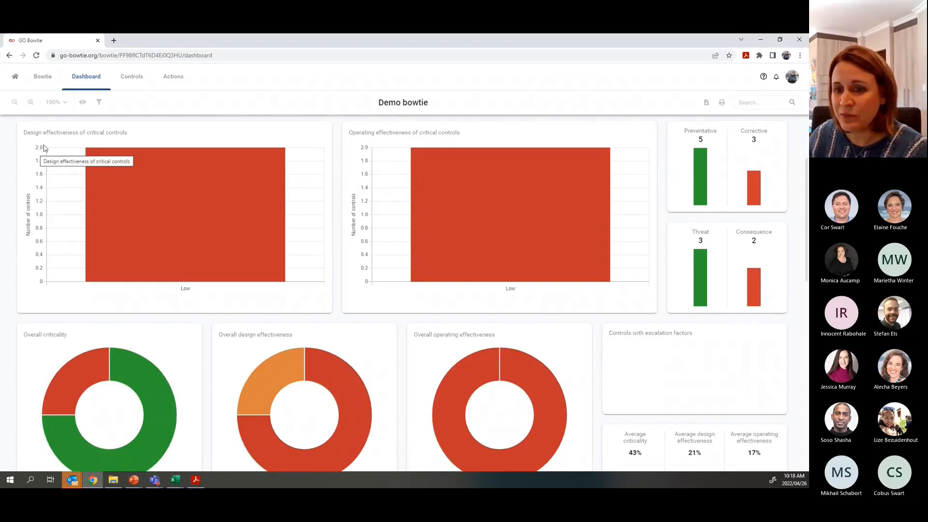
scroll(363, 229, "down", 3)
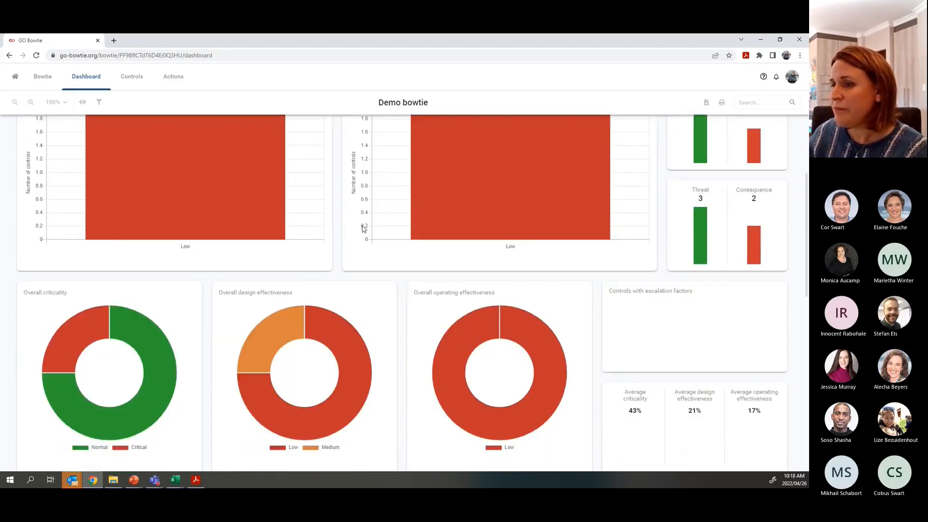
scroll(363, 229, "down", 2)
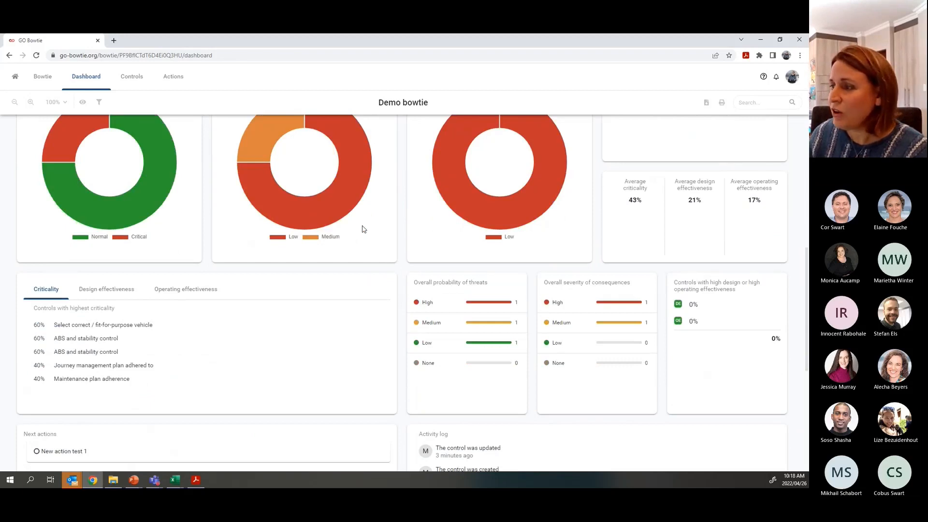
scroll(364, 229, "down", 5)
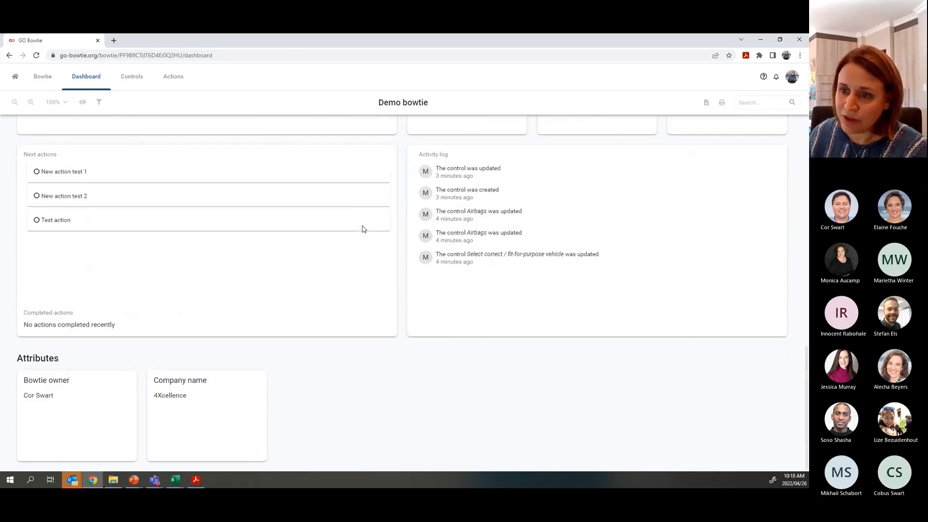
scroll(363, 228, "up", 10)
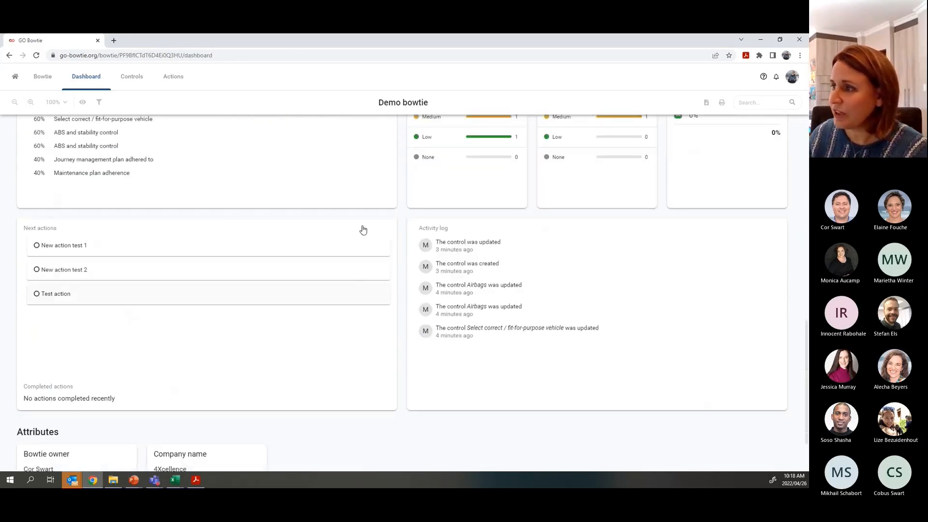
scroll(363, 229, "up", 1)
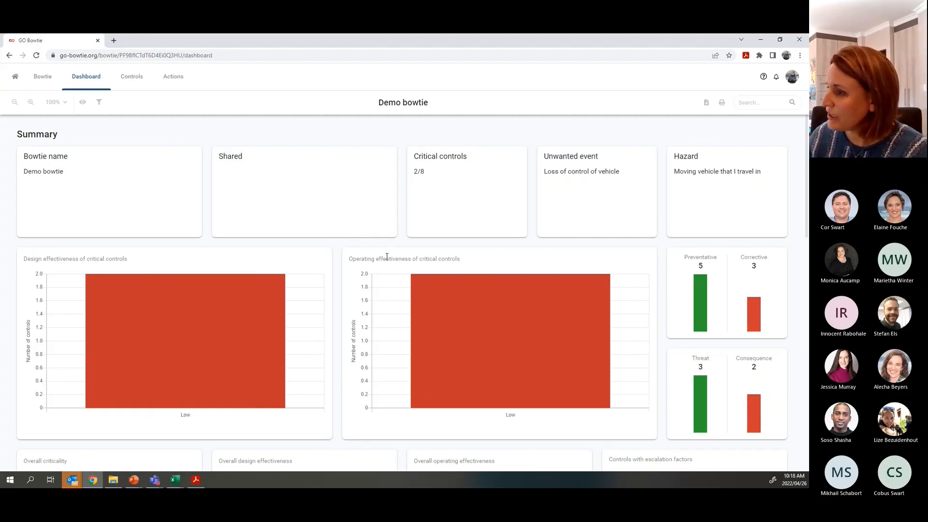
scroll(348, 234, "down", 3)
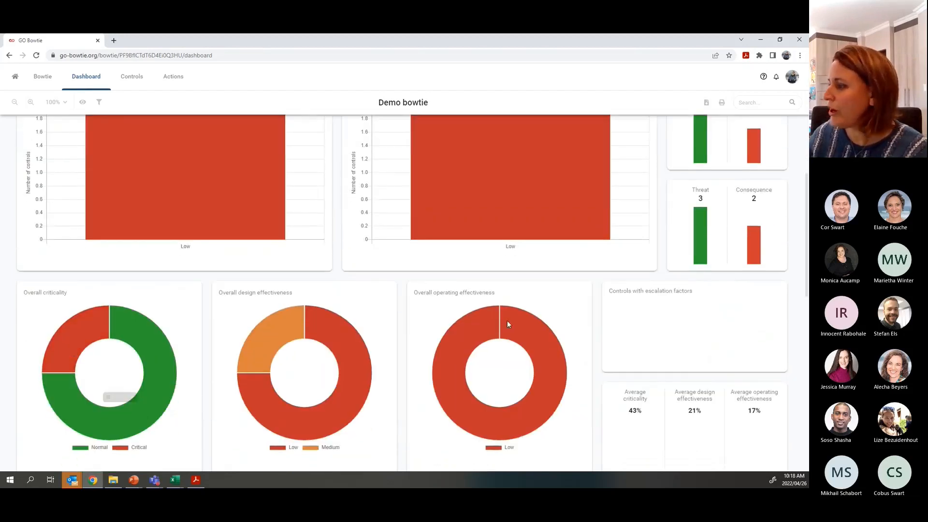
scroll(506, 321, "up", 3)
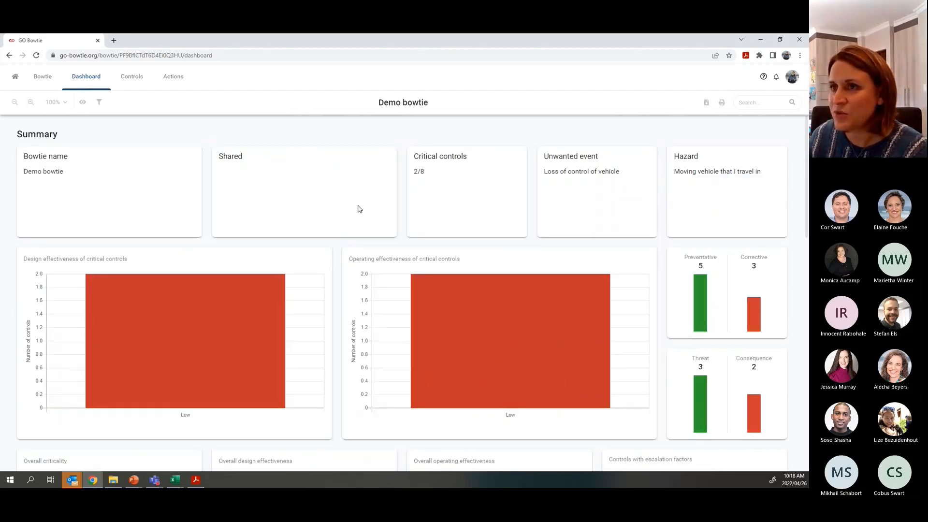
- Open the Controls table grouped by Criticality, Design and Operating effectiveness, showing the Criticality tab
left_click(130, 77)
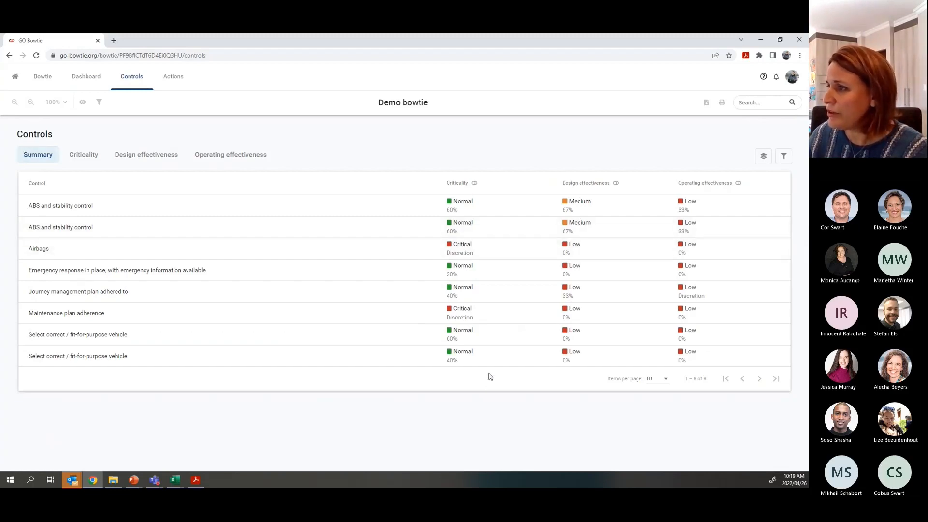
left_click(475, 184)
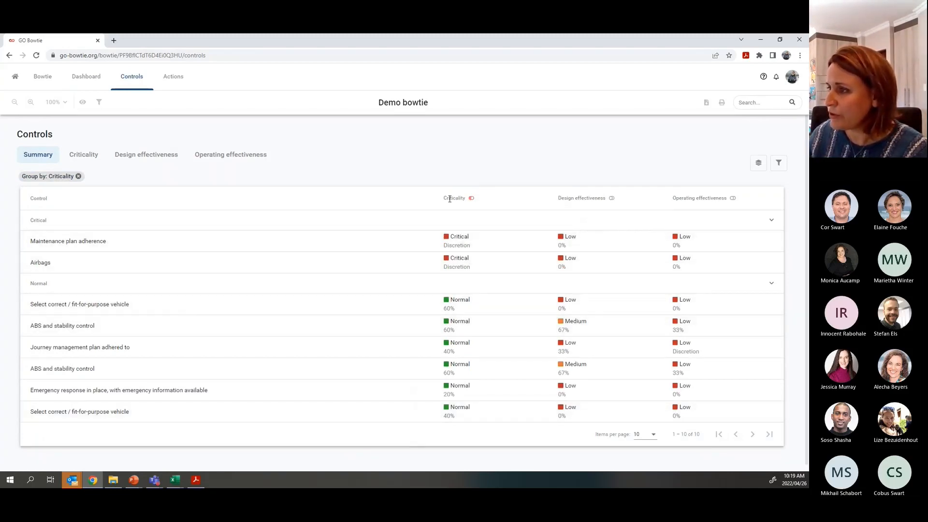
left_click(612, 199)
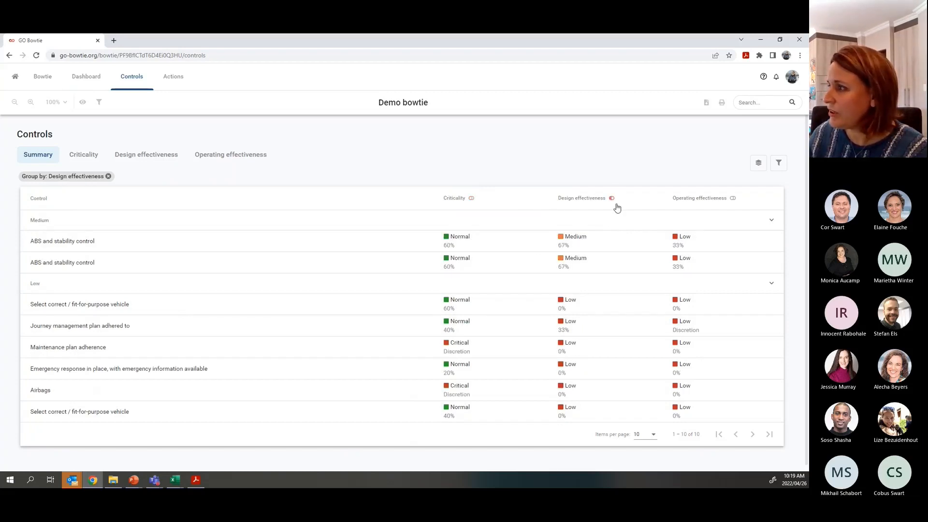
left_click(733, 200)
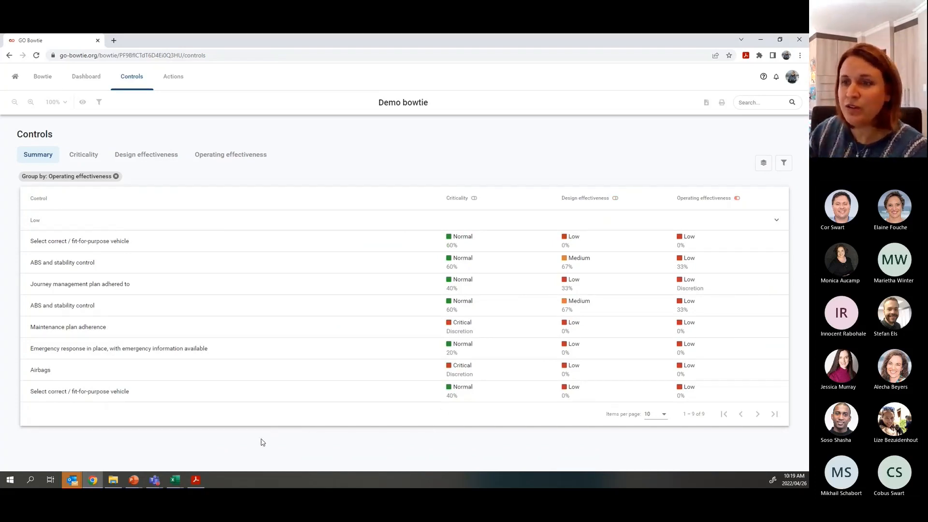
left_click(84, 154)
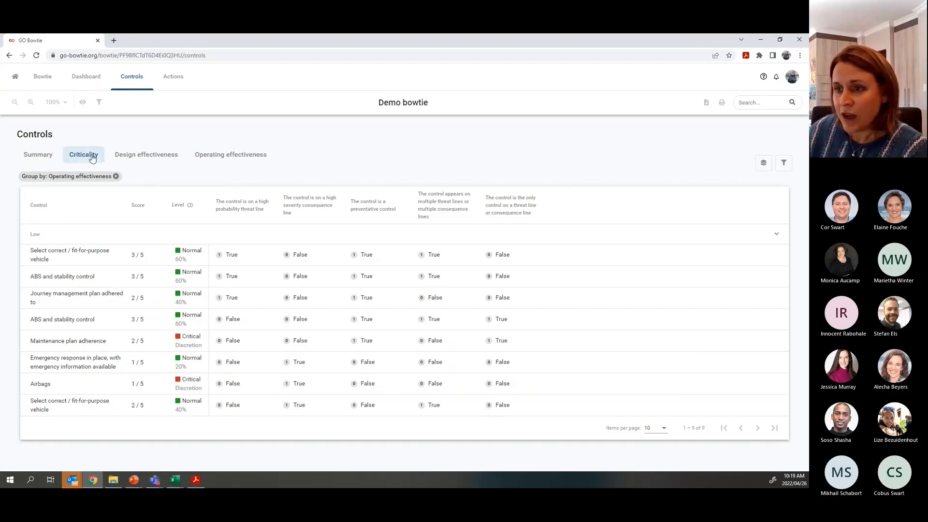
- Group controls by criticality level, check Design and Operating effectiveness, then return to Criticality scores
left_click(190, 206)
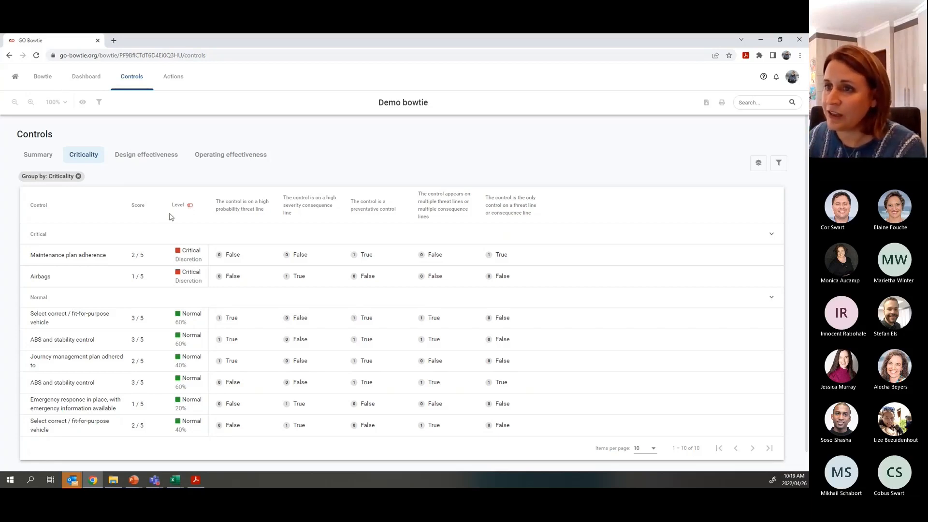
left_click(166, 159)
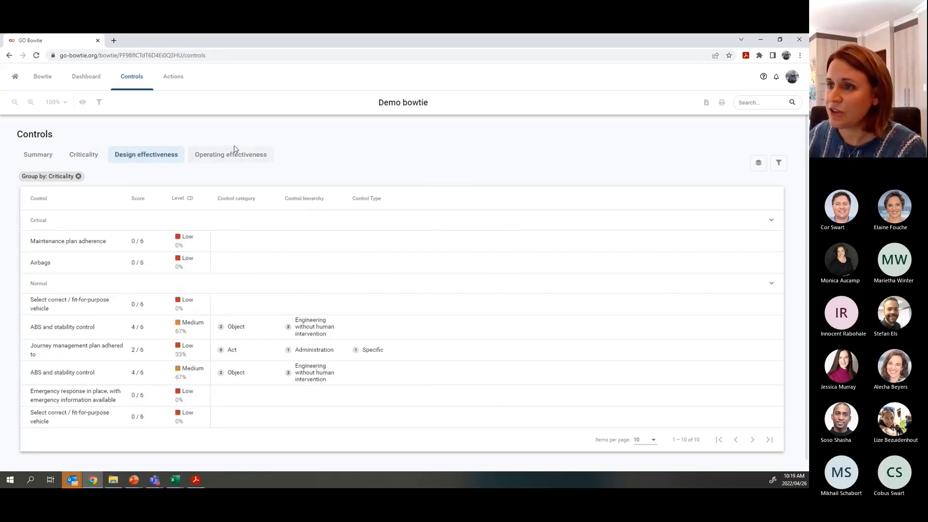
left_click(241, 159)
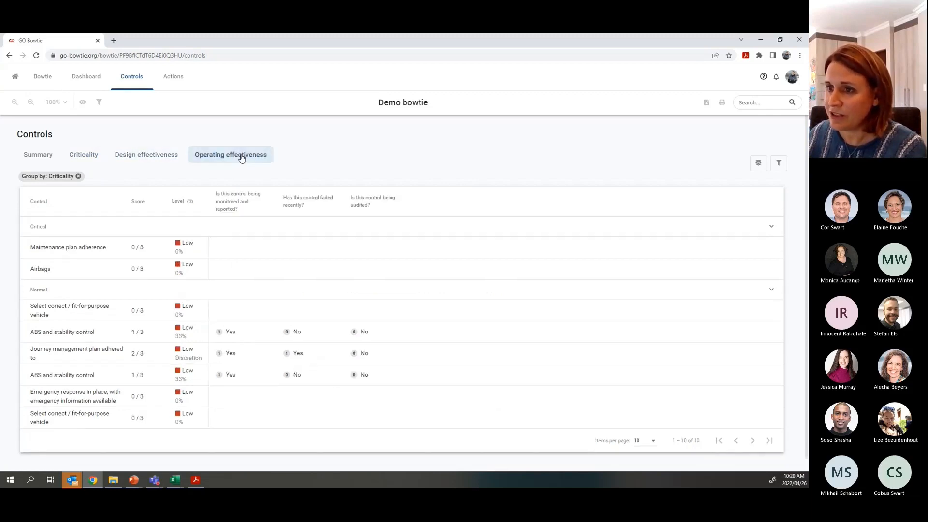
left_click(83, 162)
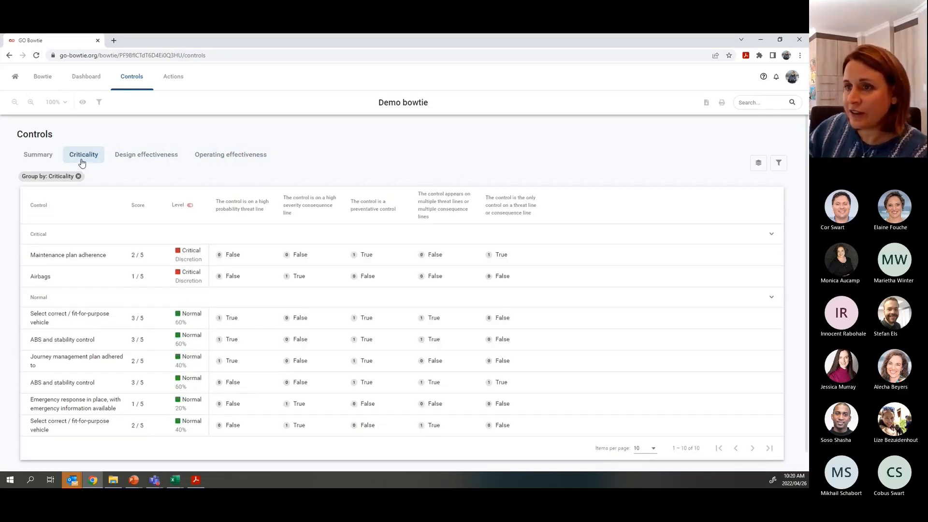
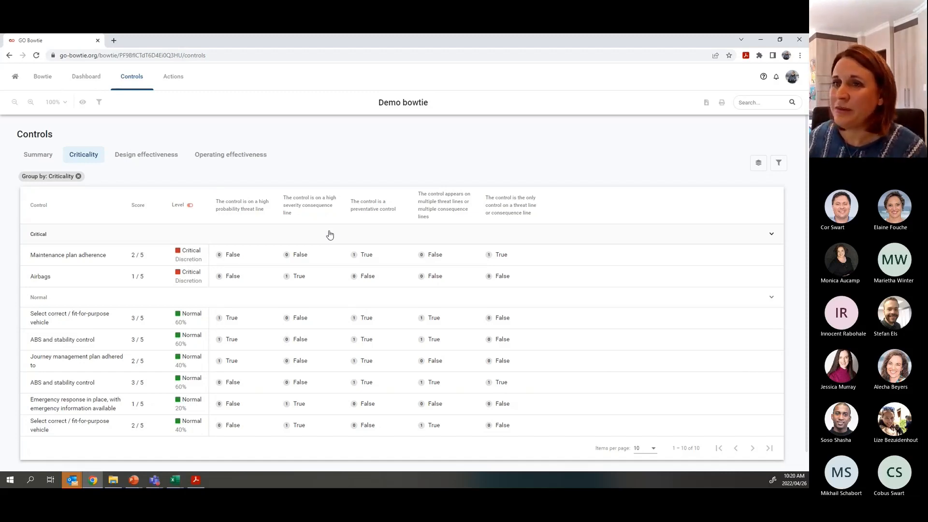
- Go to organisation Settings and view the Consequence term's Modify dialog, then cancel it
left_click(14, 78)
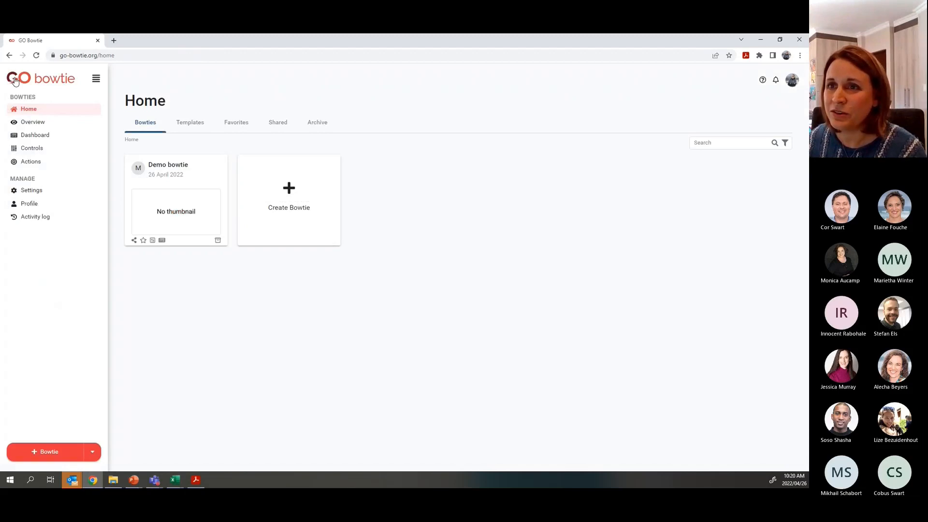
left_click(29, 193)
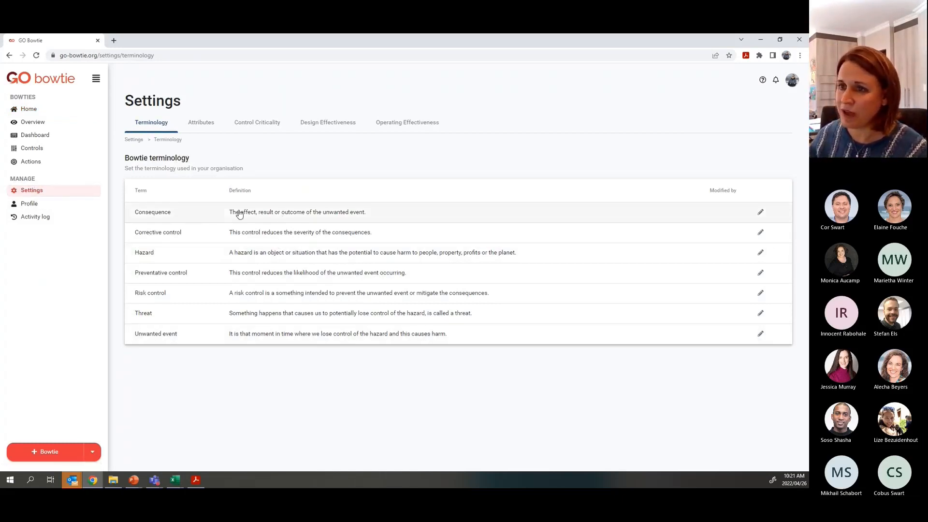
left_click(285, 214)
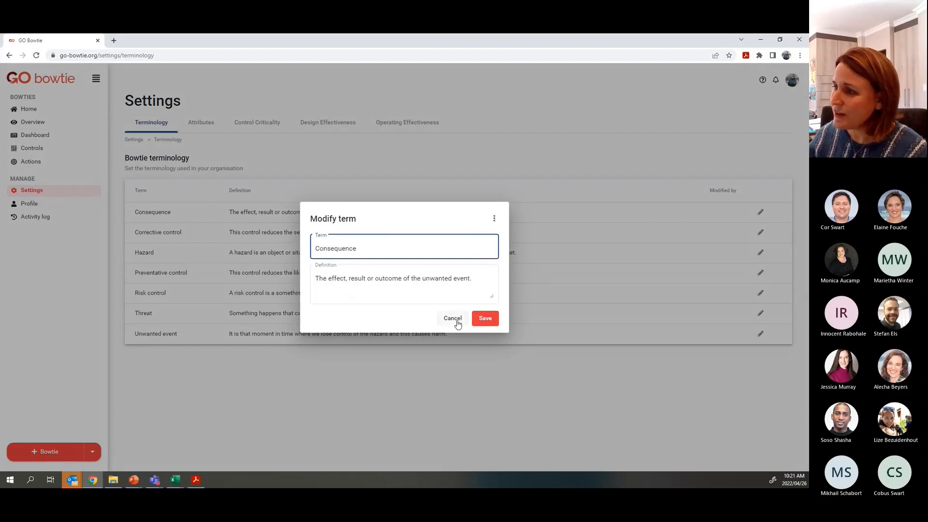
left_click(454, 319)
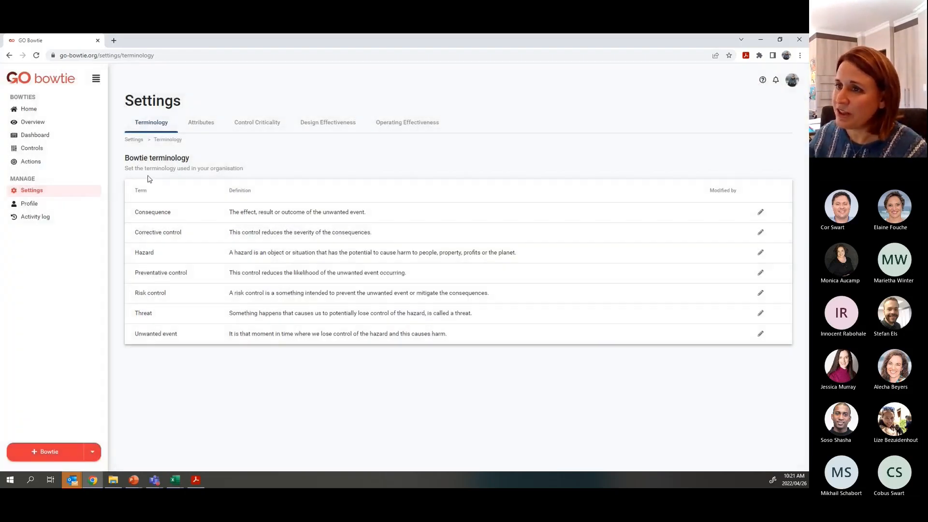
- Switch to the Attributes settings and scroll through the bowtie, control, threat and consequence attributes
left_click(212, 125)
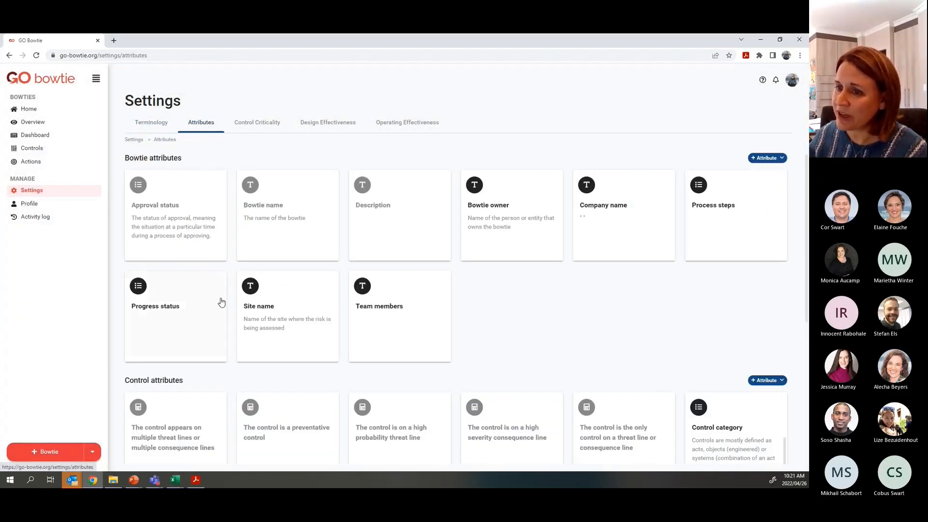
scroll(193, 378, "down", 3)
scroll(194, 378, "down", 2)
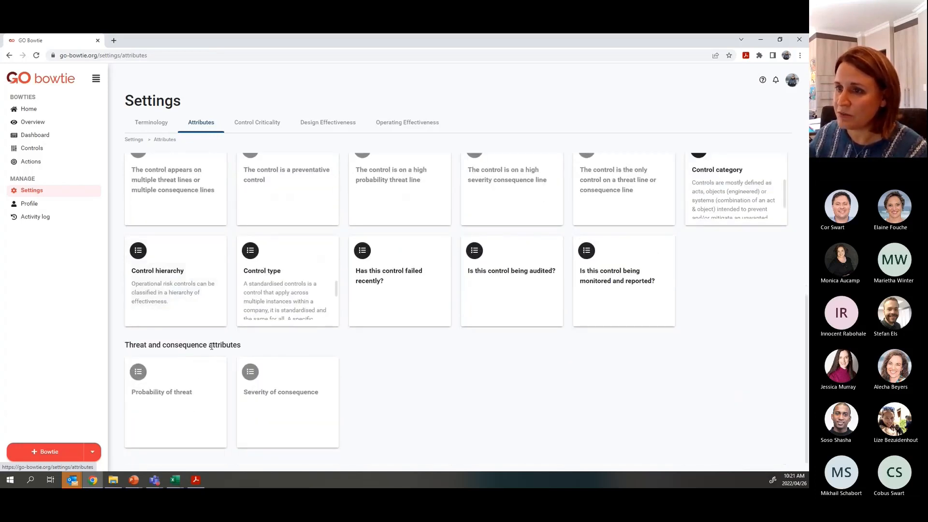
scroll(218, 351, "up", 3)
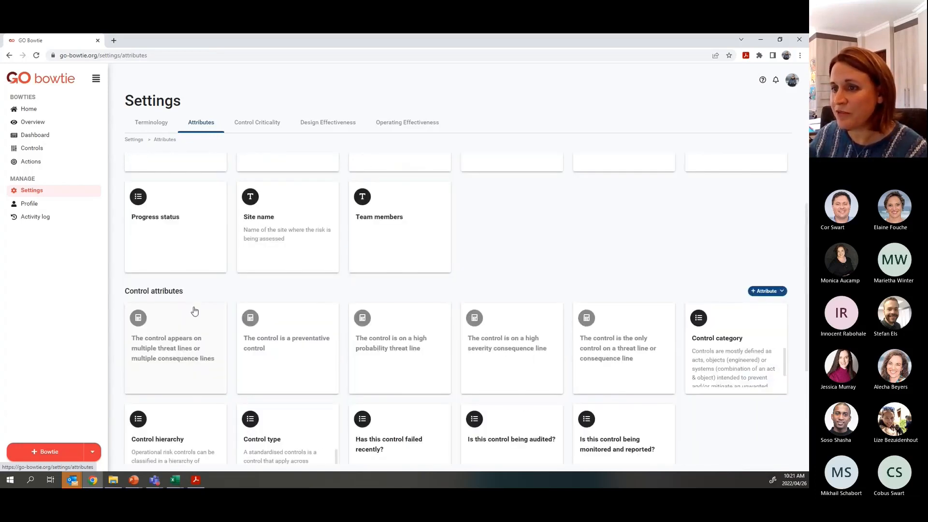
mouse_move(138, 320)
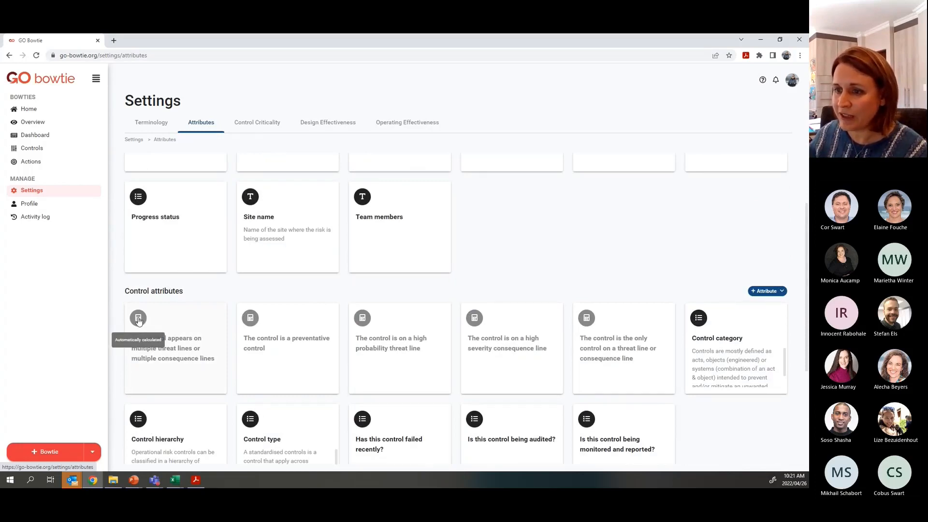
scroll(139, 322, "down", 2)
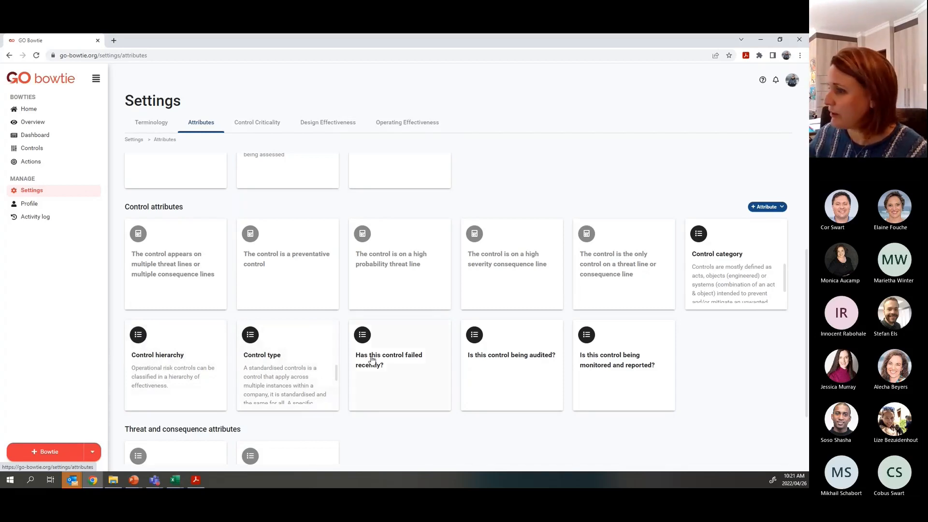
- Replace Control type's Standard and Specific options with 'Optional control' and 'Mandatory control', then save
left_click(251, 337)
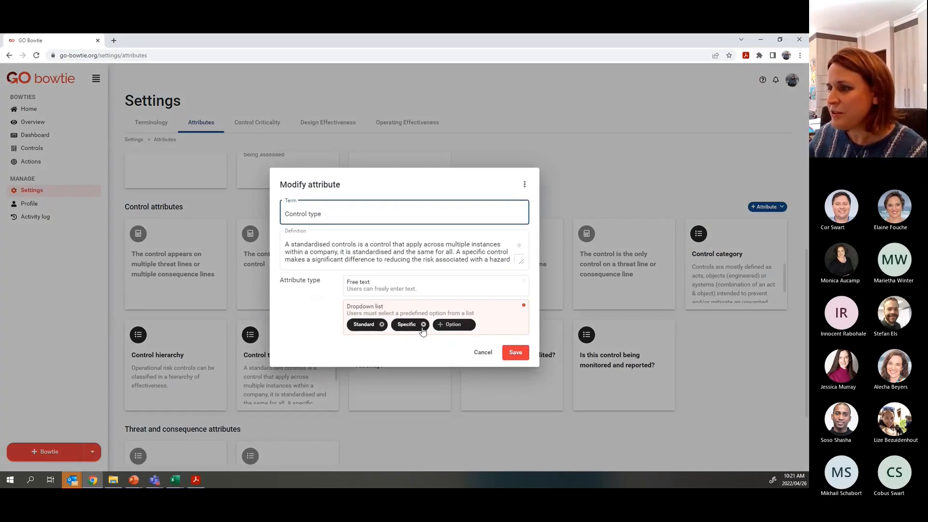
left_click(382, 325)
left_click(379, 324)
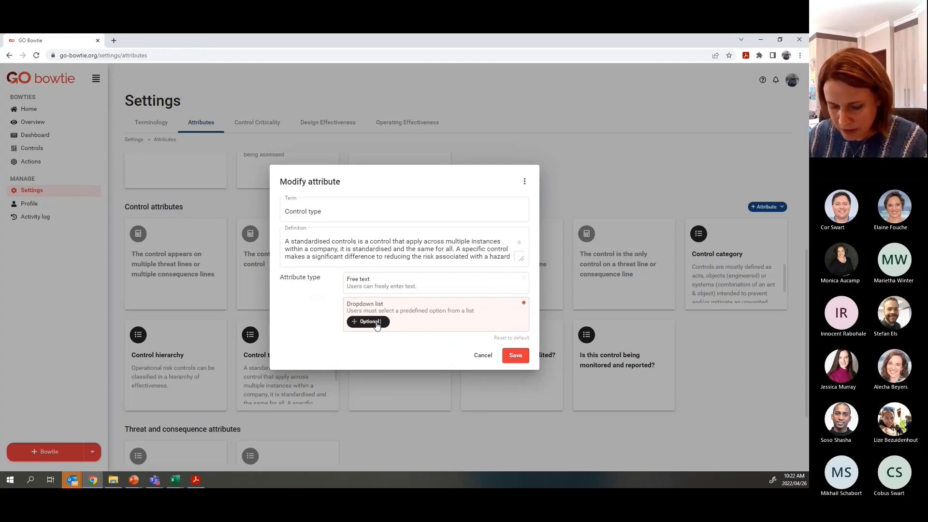
type("ontrol")
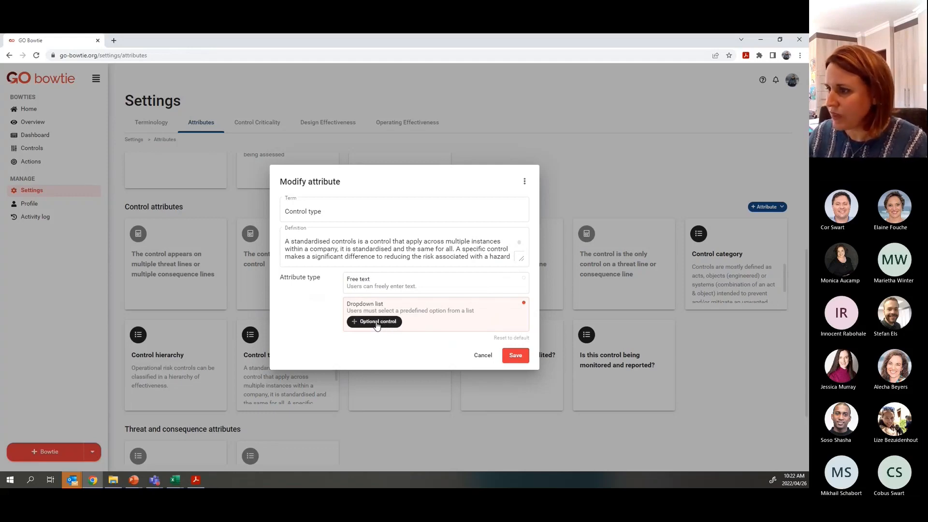
key("Return")
type("Mandatory control")
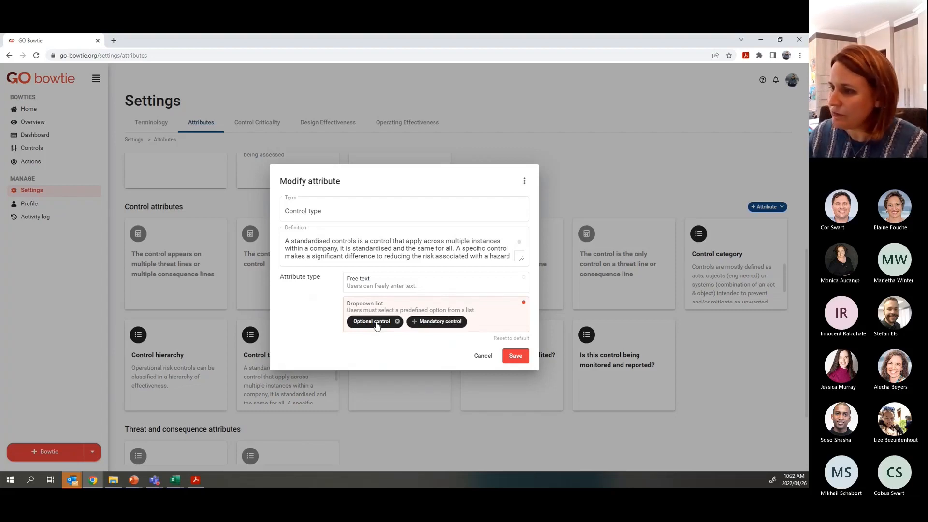
key("Return")
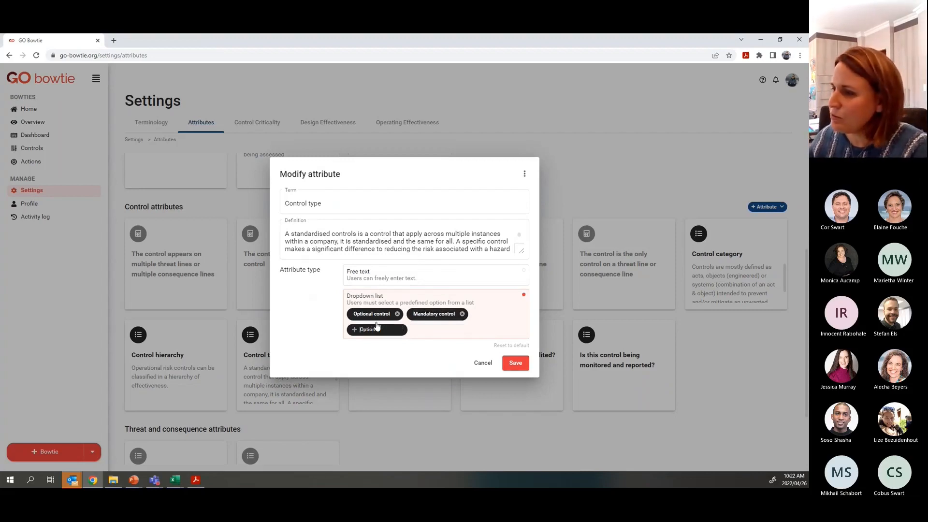
left_click(515, 364)
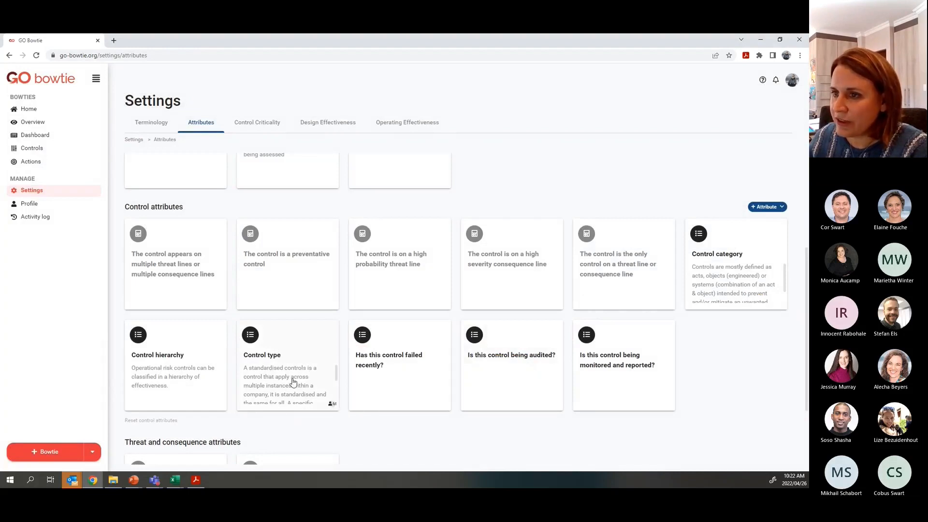
- Create the control attribute 'Will management stop operations if the control is not in place?' as a Yes/No dropdown
left_click(765, 208)
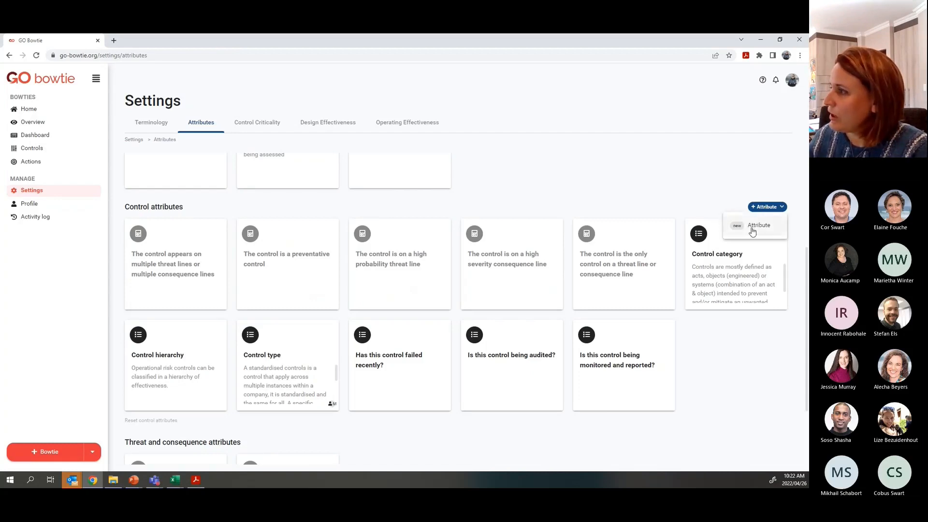
left_click(754, 227)
left_click(324, 221)
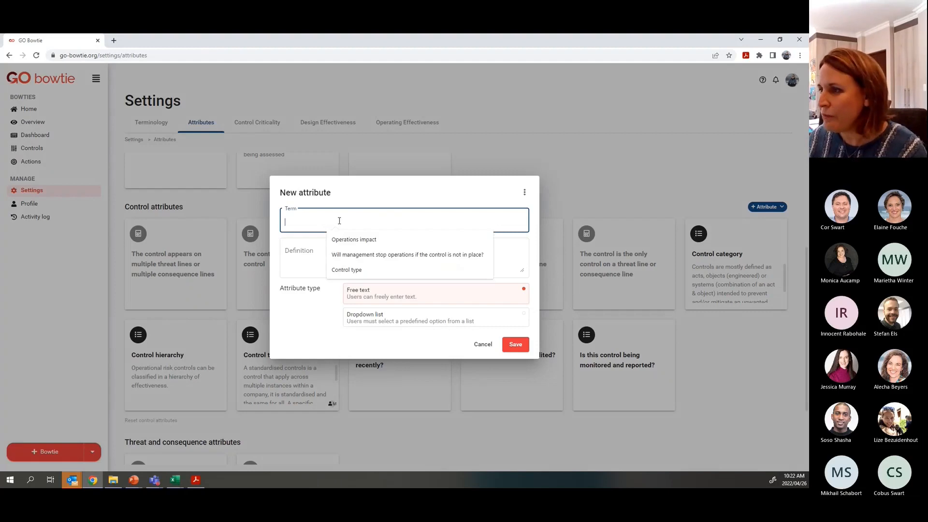
left_click(356, 256)
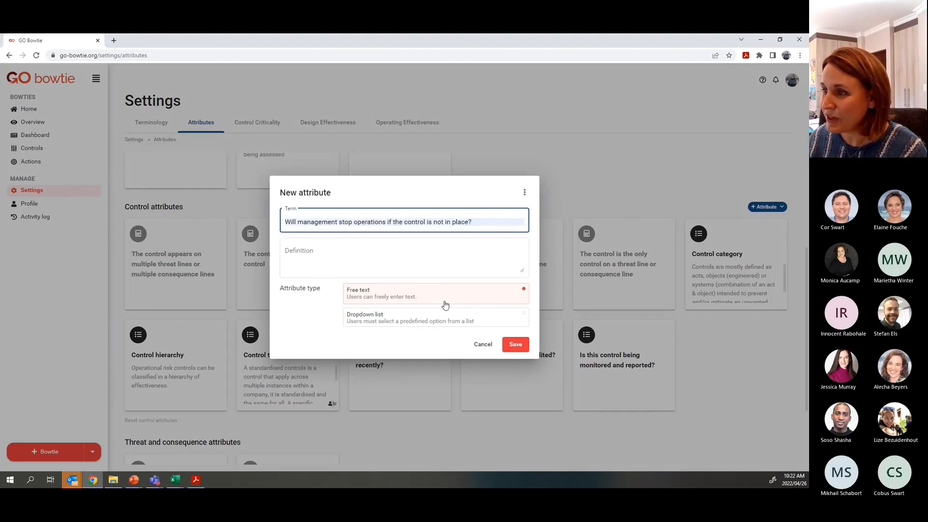
left_click(373, 321)
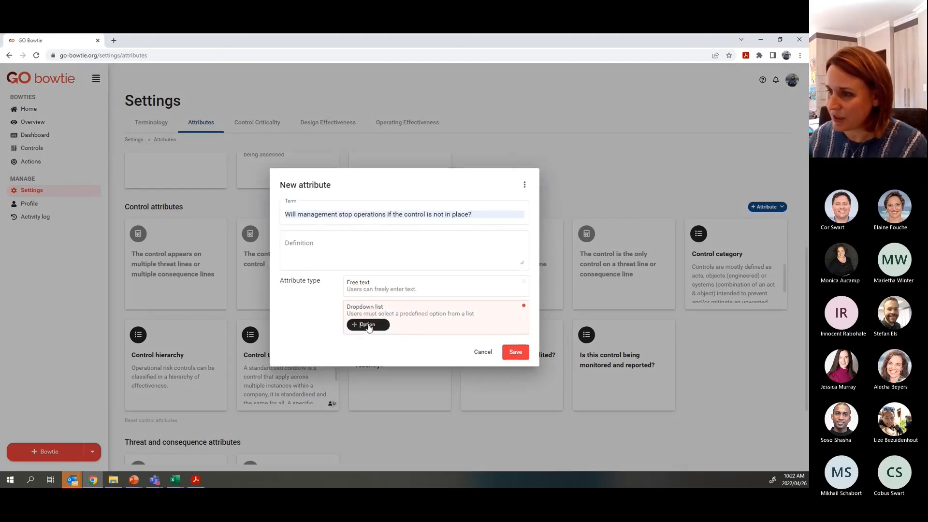
left_click(369, 326)
type("Yes")
key("Return")
type("No")
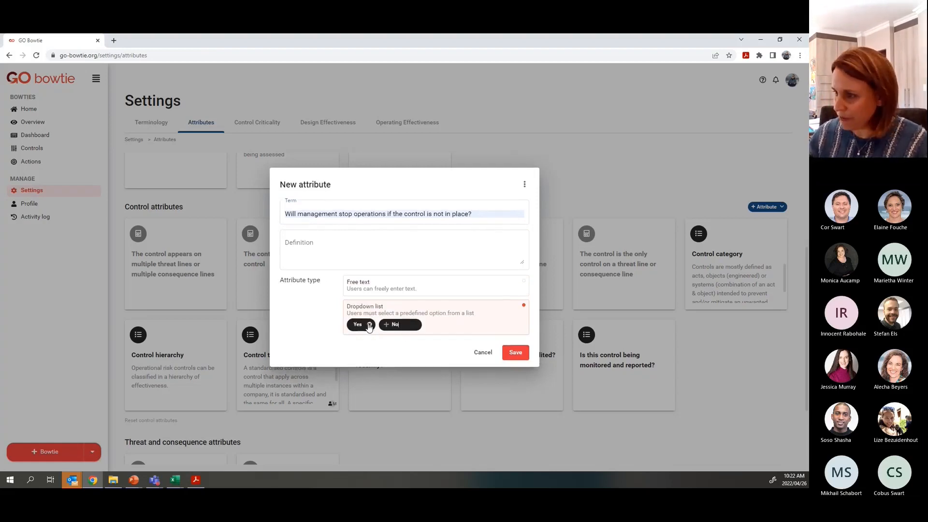
key("Return")
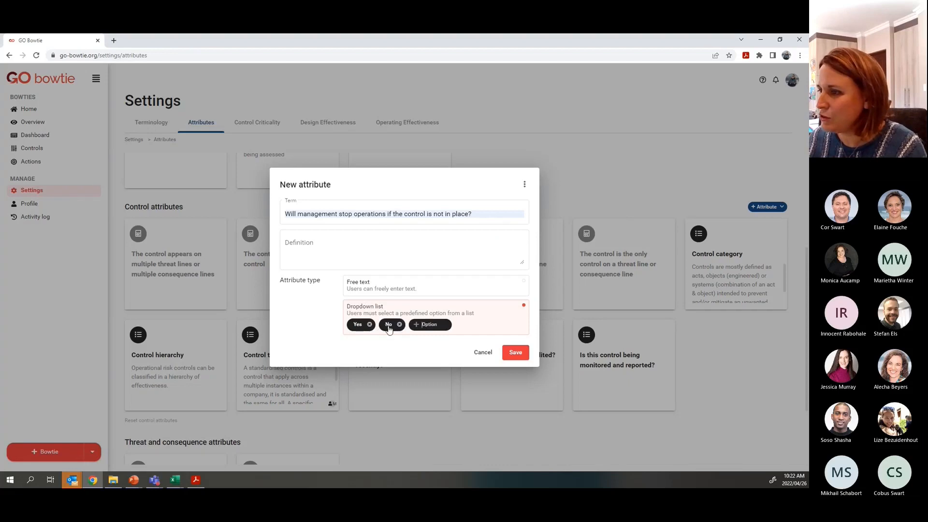
left_click(515, 352)
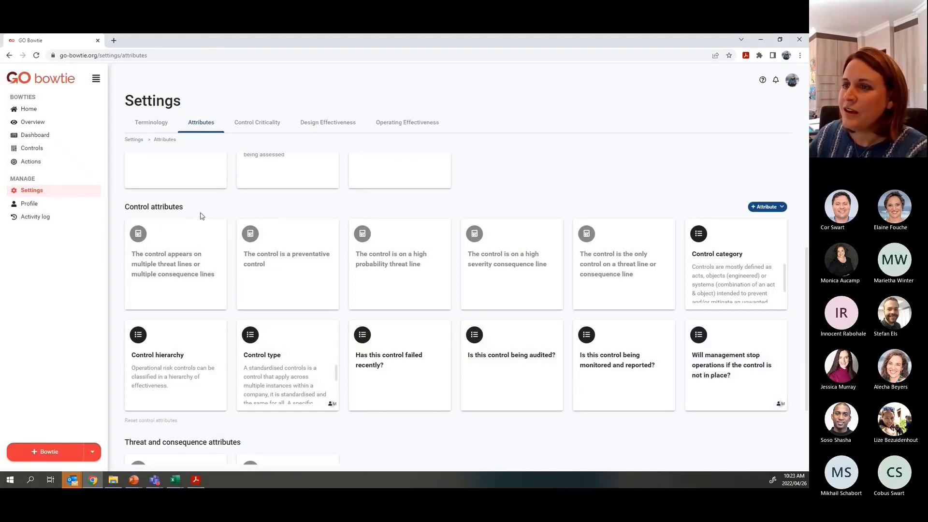
- In Control Criticality settings, change the multiple threat-or-consequence-lines criterion's true score from 1 to 2
left_click(259, 124)
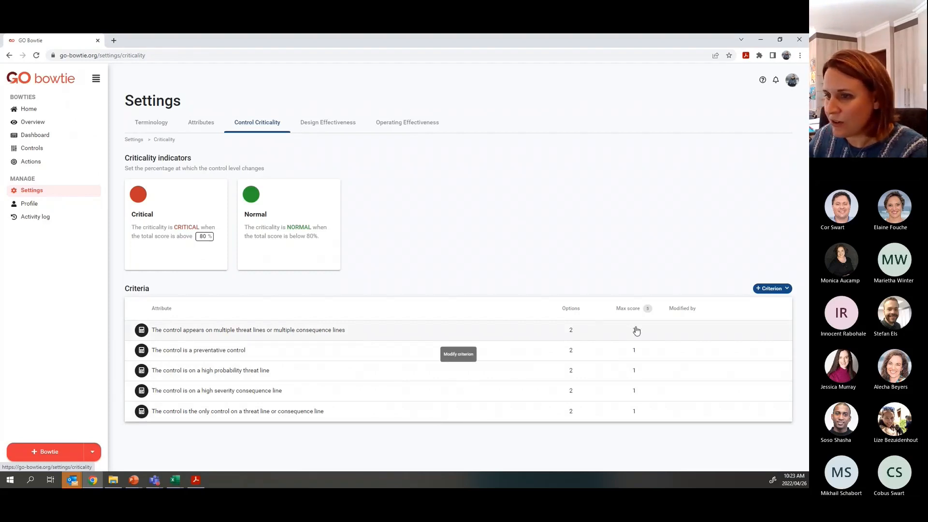
left_click(481, 332)
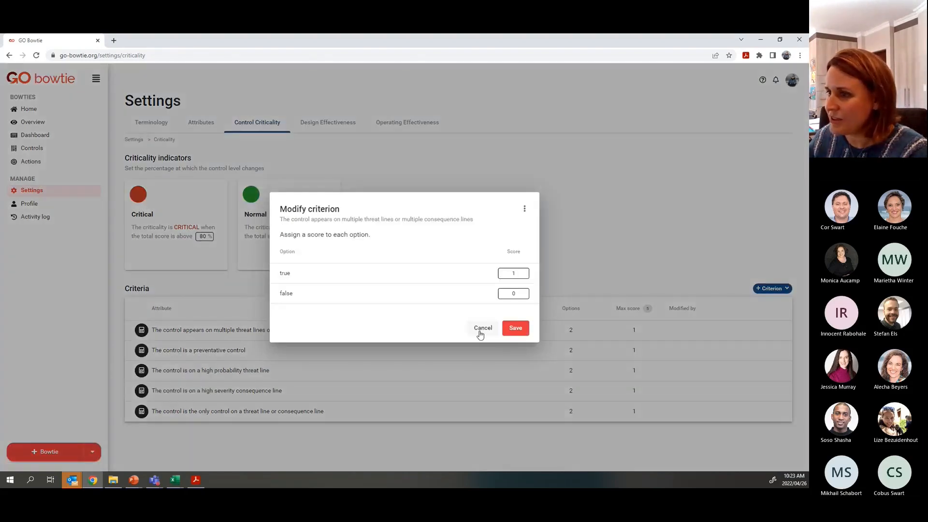
left_click(510, 274)
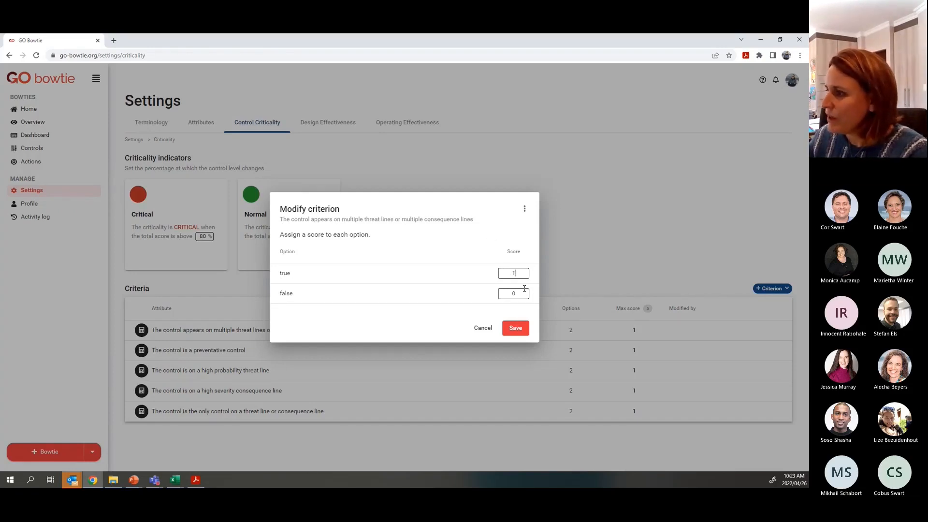
left_click_drag(515, 275, 505, 274)
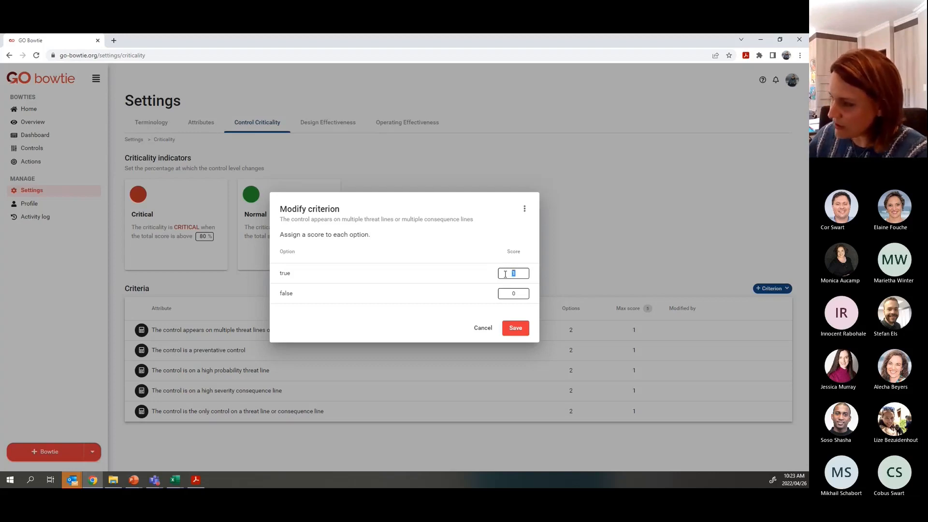
type("2")
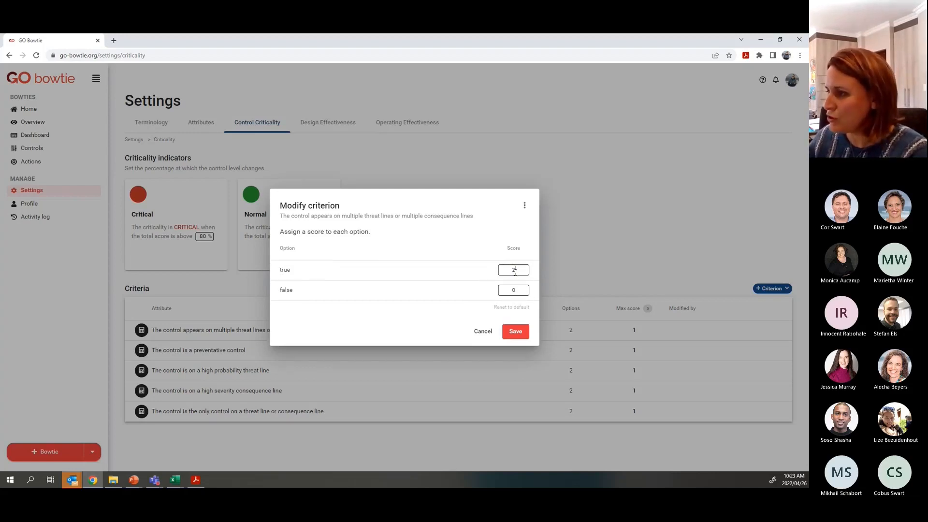
left_click(516, 332)
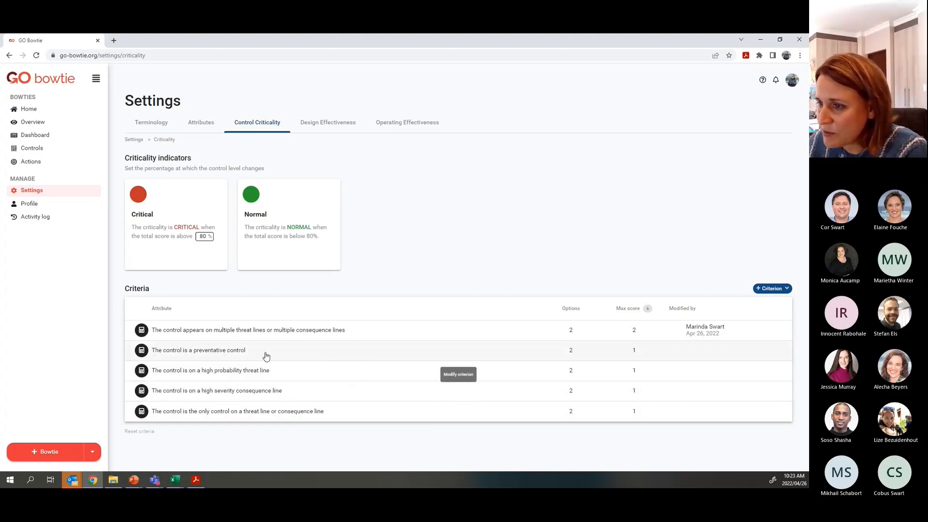
- Delete the 'control is a preventative control' criterion and list the attributes available as criteria
left_click(660, 354)
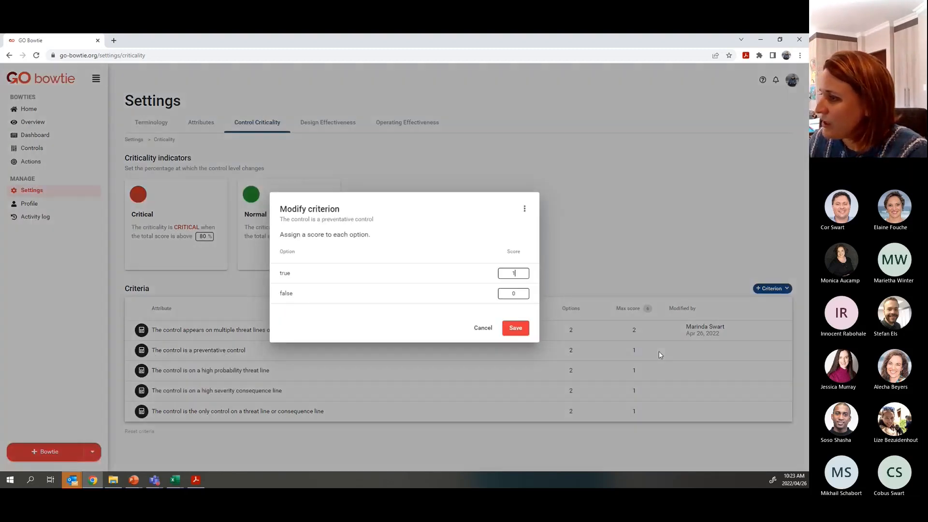
left_click(524, 210)
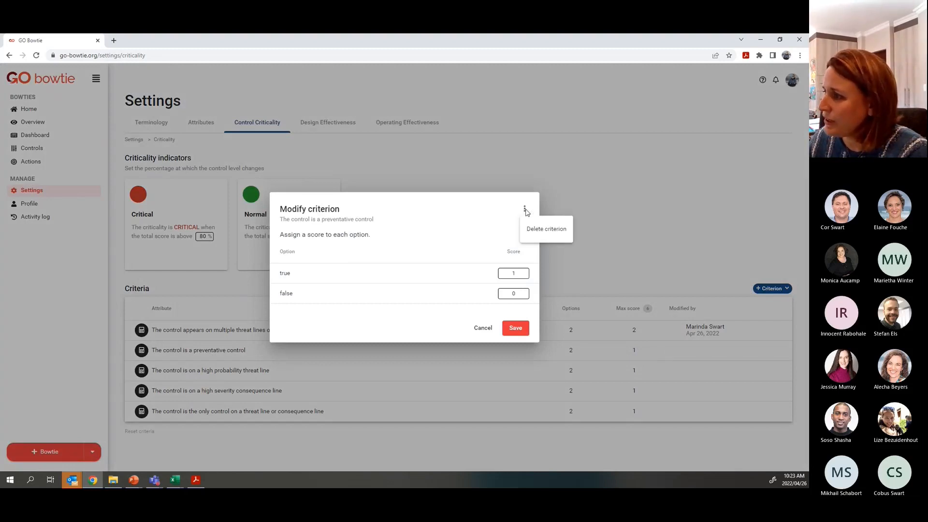
left_click(542, 234)
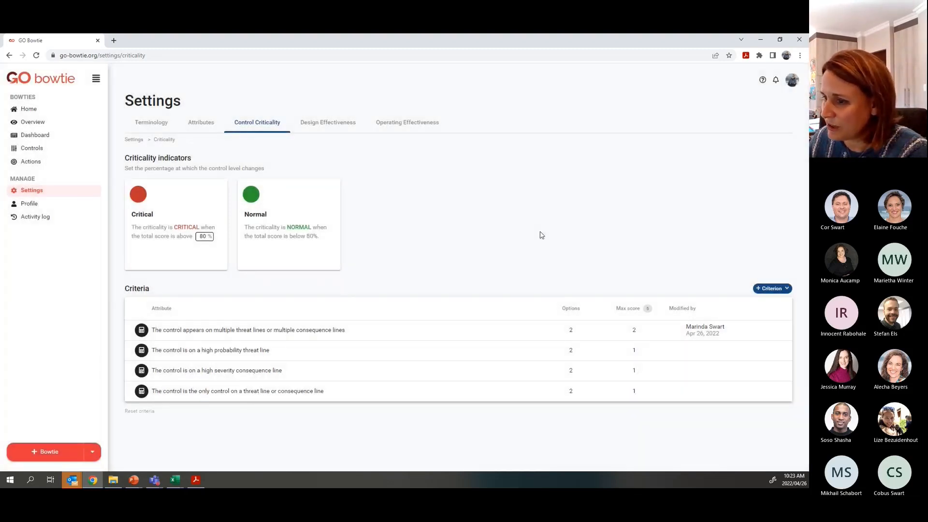
left_click(770, 289)
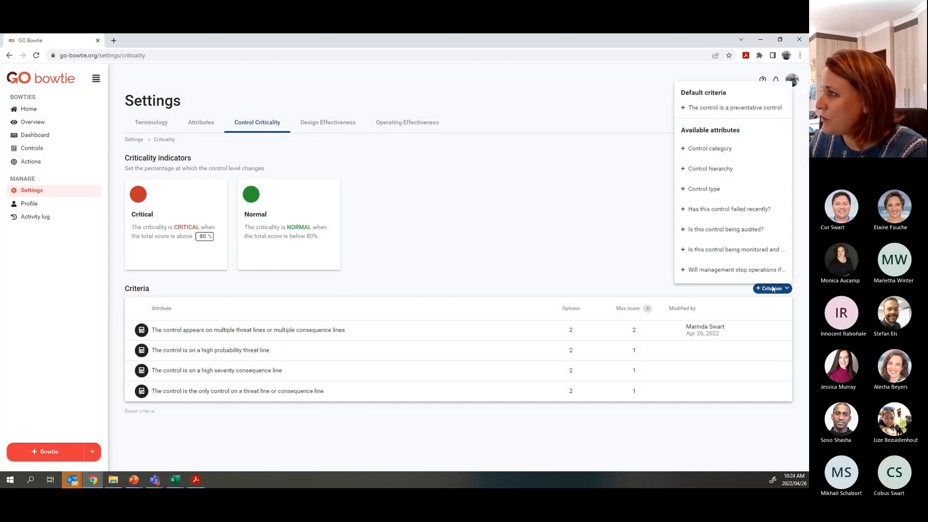
- Add 'Will management stop operations…' as a criticality criterion with Yes scored 3
left_click(725, 274)
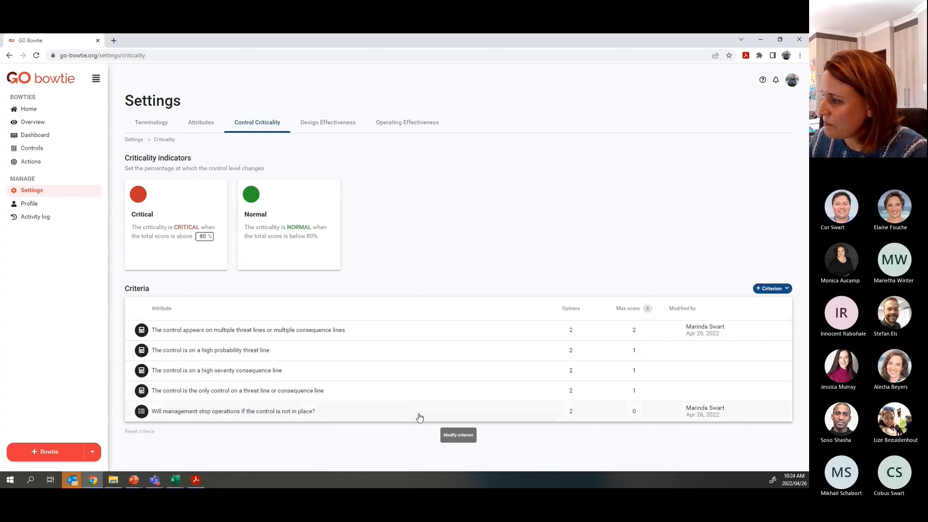
left_click(606, 414)
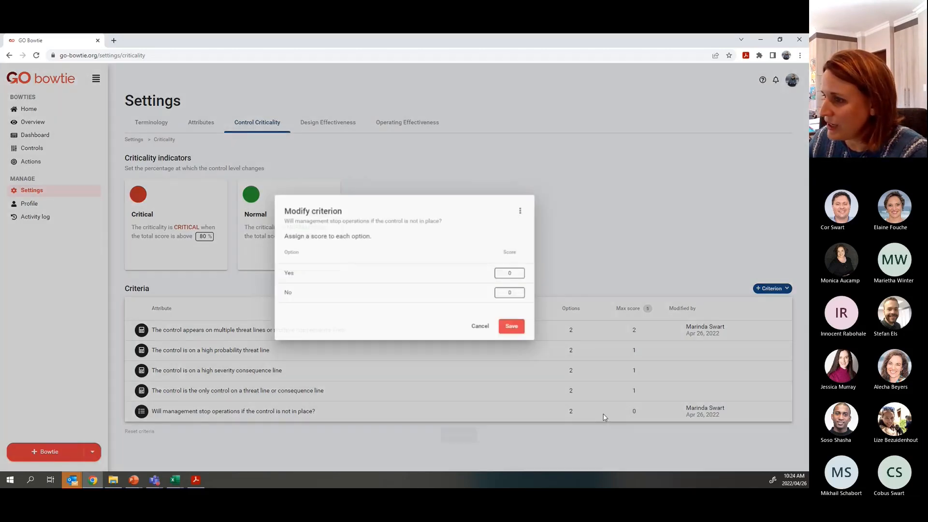
left_click(524, 276)
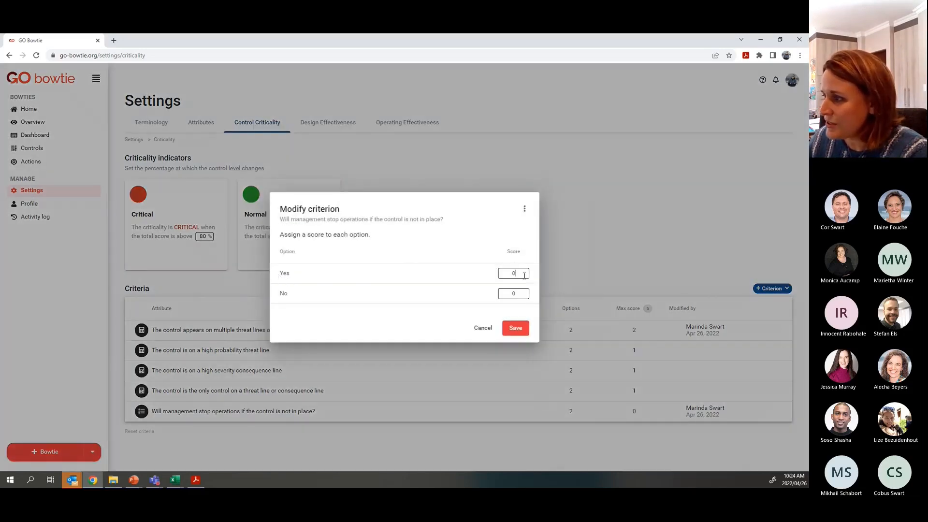
left_click_drag(517, 274, 508, 276)
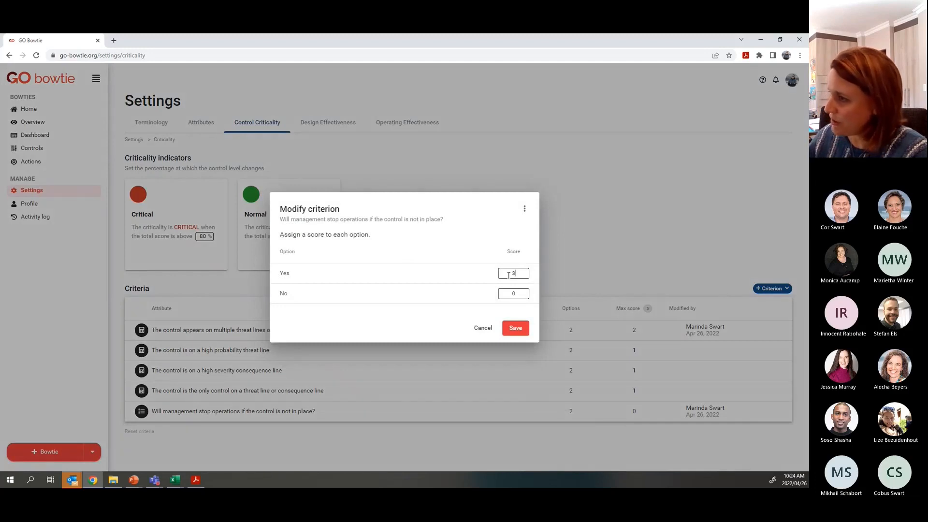
type("3")
left_click(515, 328)
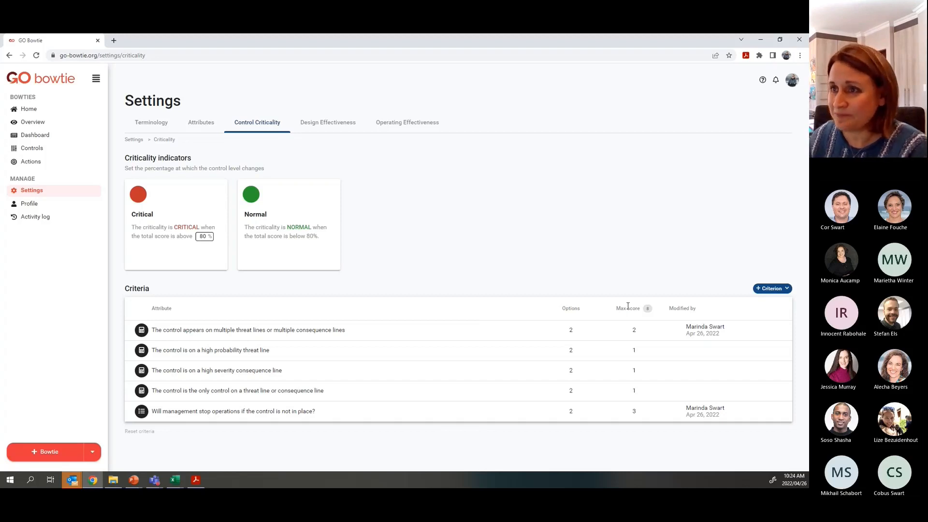
- Open the Demo bowtie's Controls Criticality table, now showing the stop-operations column and scores out of 8
left_click(20, 111)
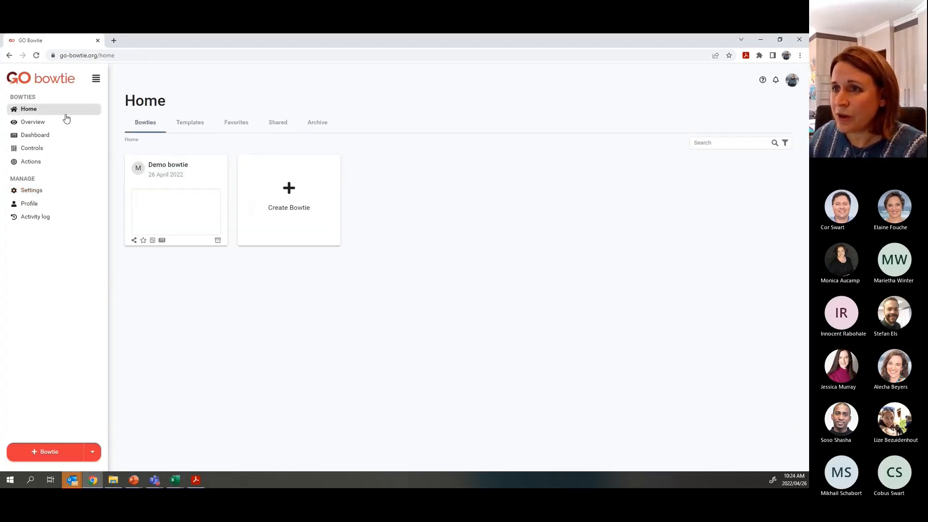
left_click(155, 168)
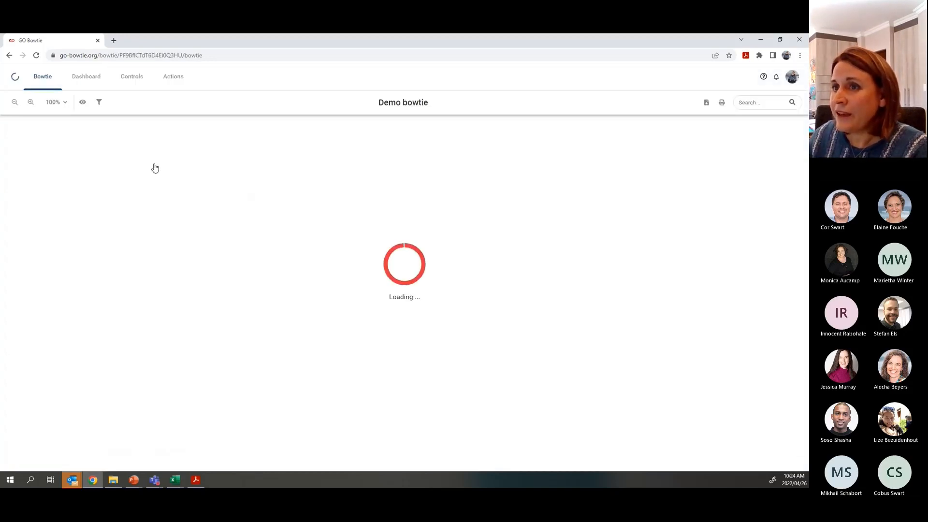
left_click(131, 79)
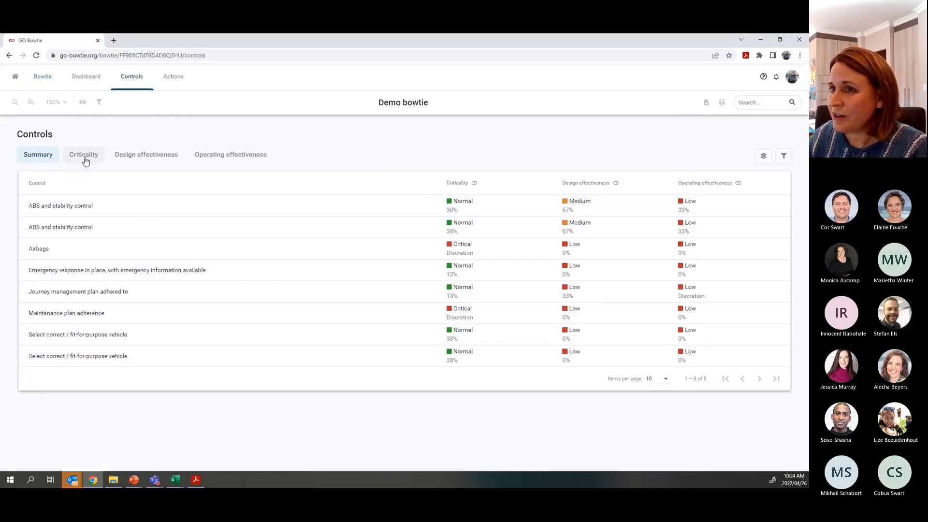
left_click(85, 162)
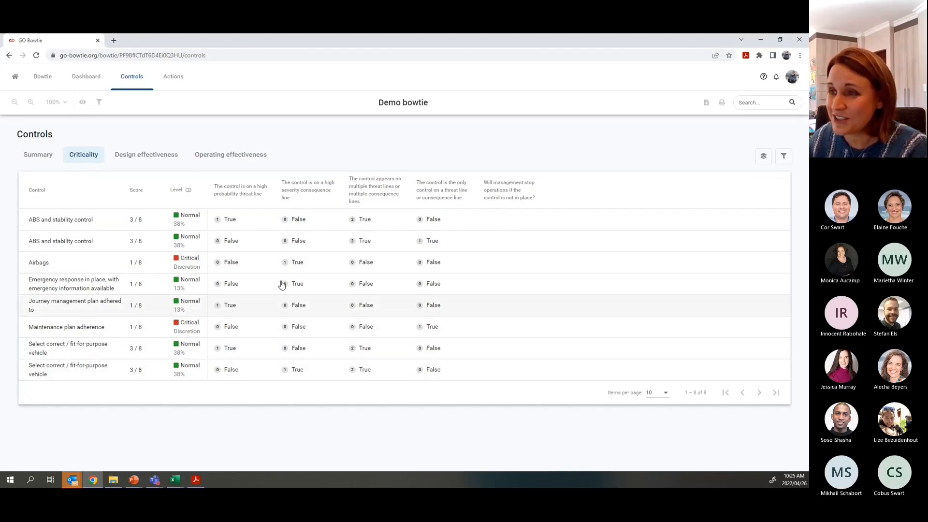
- Answer Yes to stopping operations for both ABS and stability controls, bringing each to 6/8
left_click(505, 223)
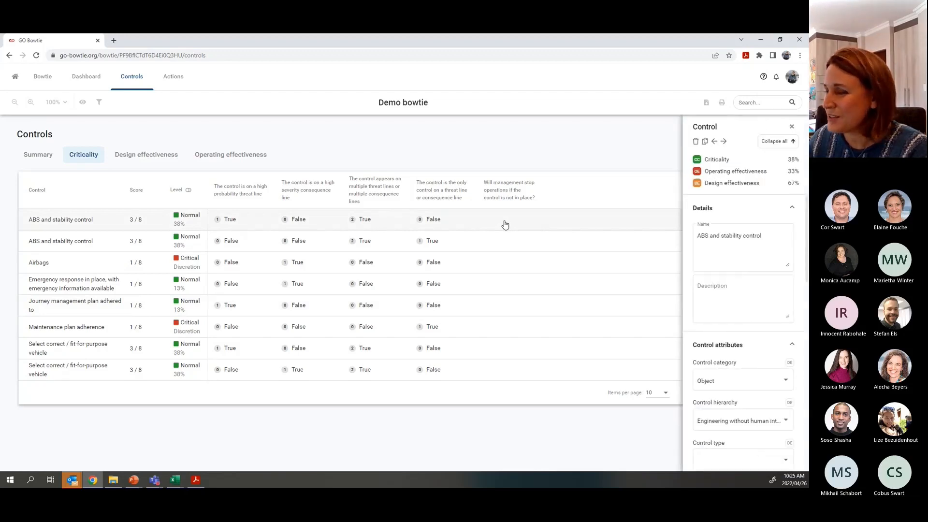
scroll(747, 280, "down", 10)
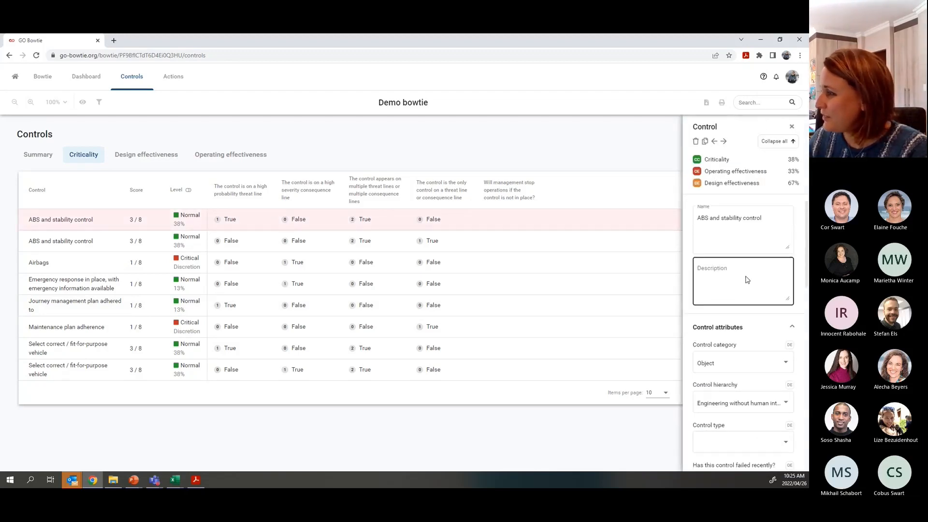
scroll(747, 281, "down", 1)
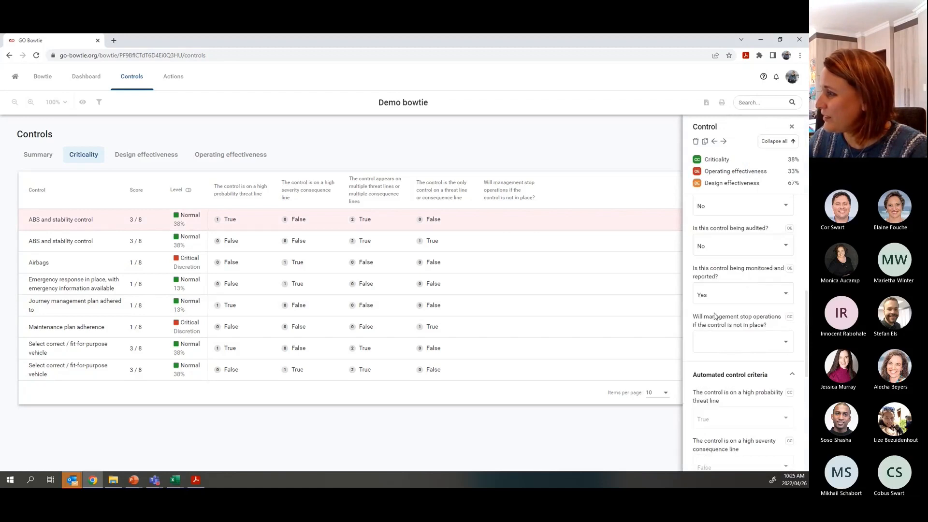
left_click(727, 348)
left_click(721, 348)
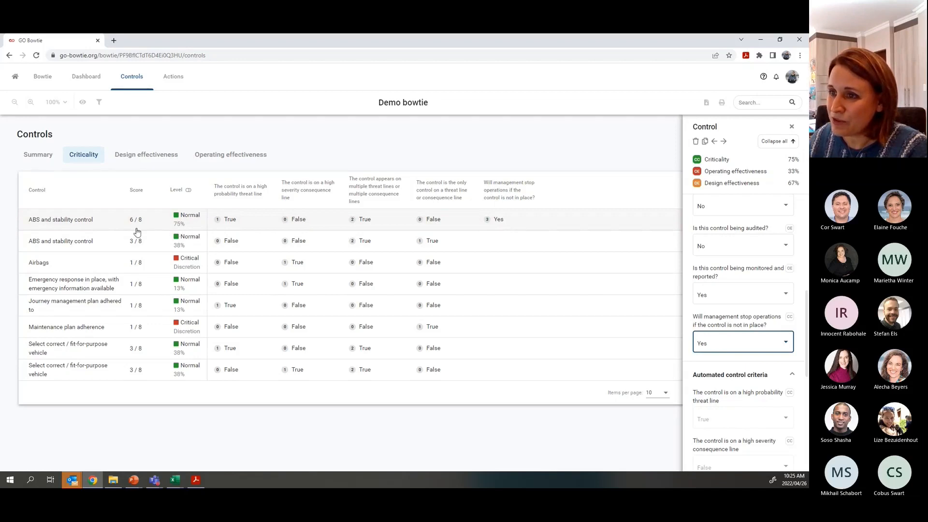
mouse_move(133, 227)
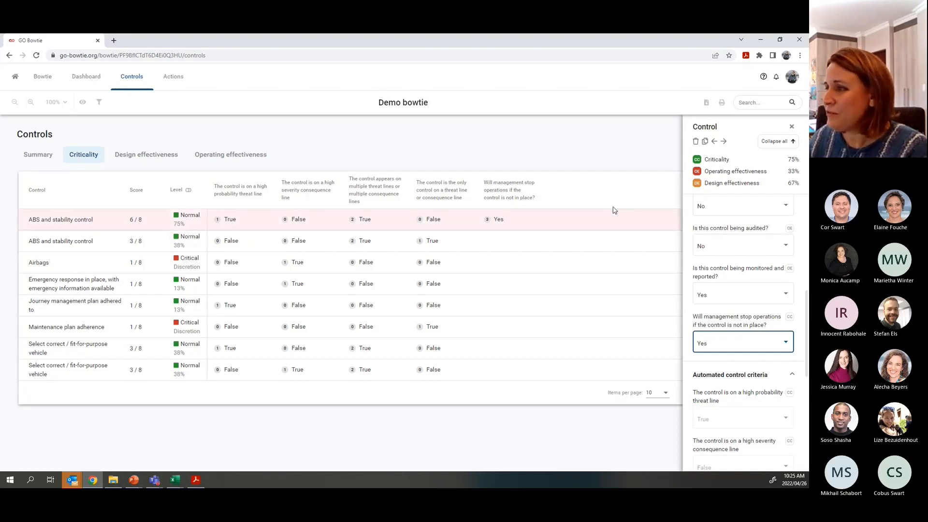
left_click(513, 247)
left_click(707, 343)
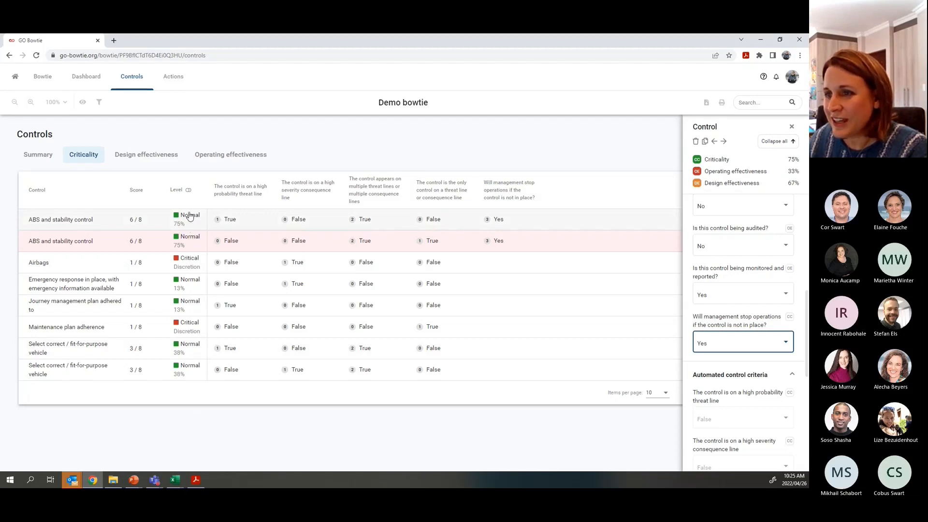
left_click(16, 79)
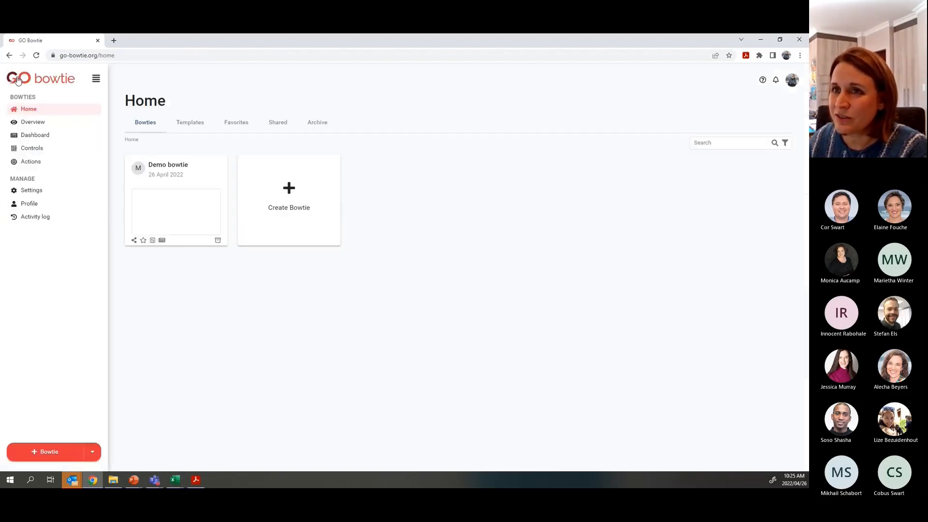
- In Control Criticality settings, lower the Critical threshold from 80% to 70%
left_click(29, 193)
left_click(270, 124)
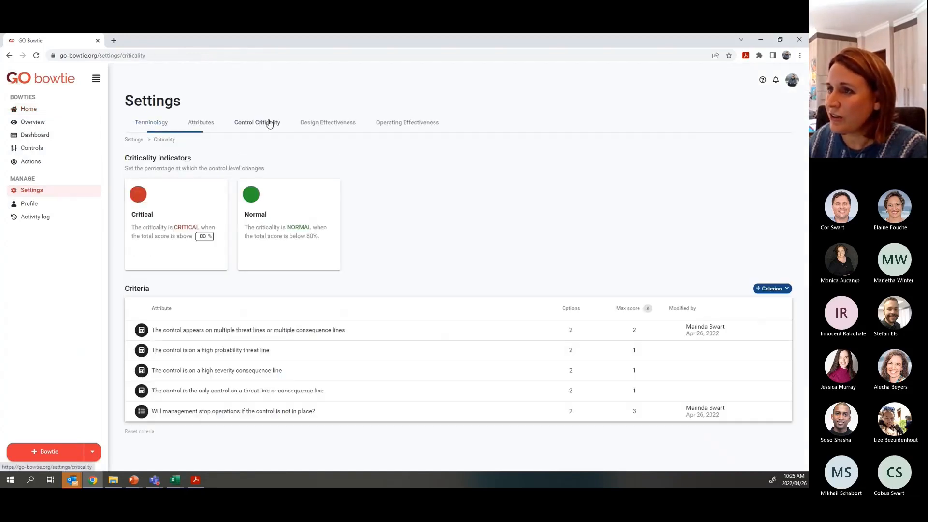
double_click(199, 237)
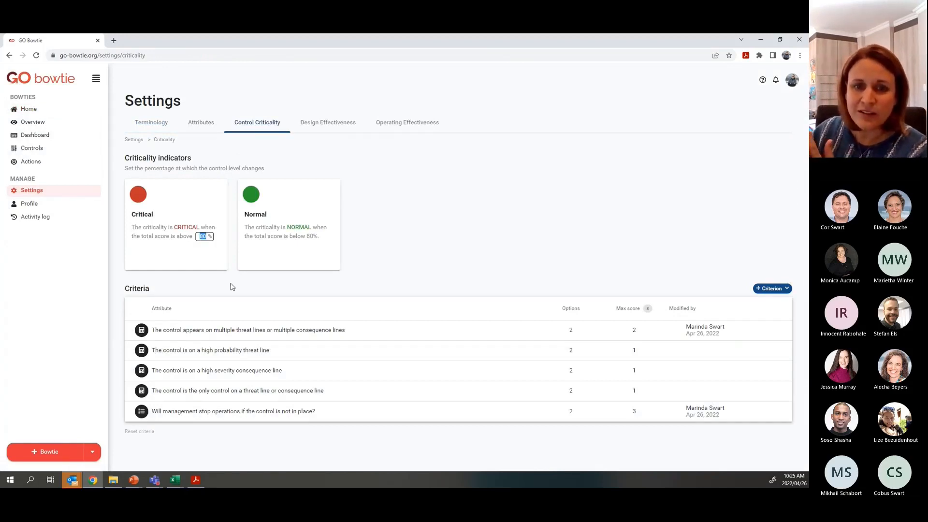
type("70")
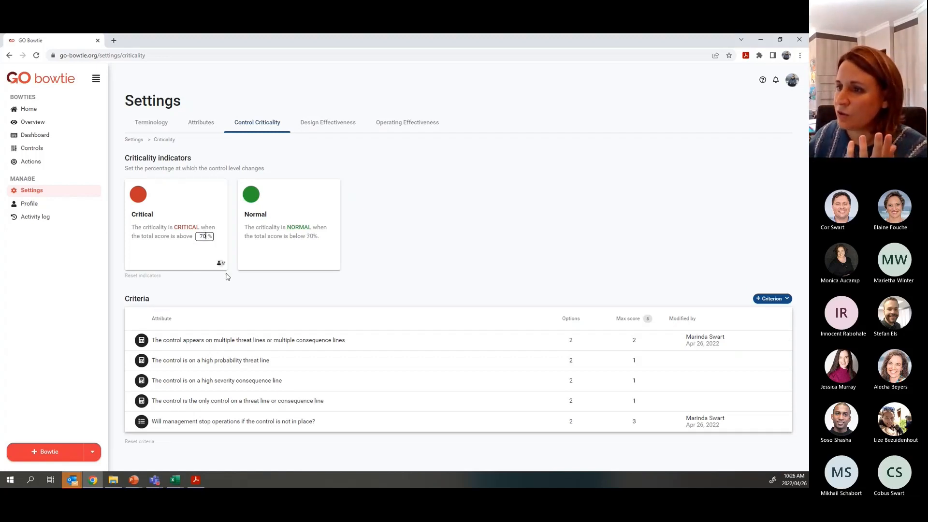
- Show the Demo bowtie's control criticality table grouped by level, with ABS and stability controls Critical
left_click(21, 113)
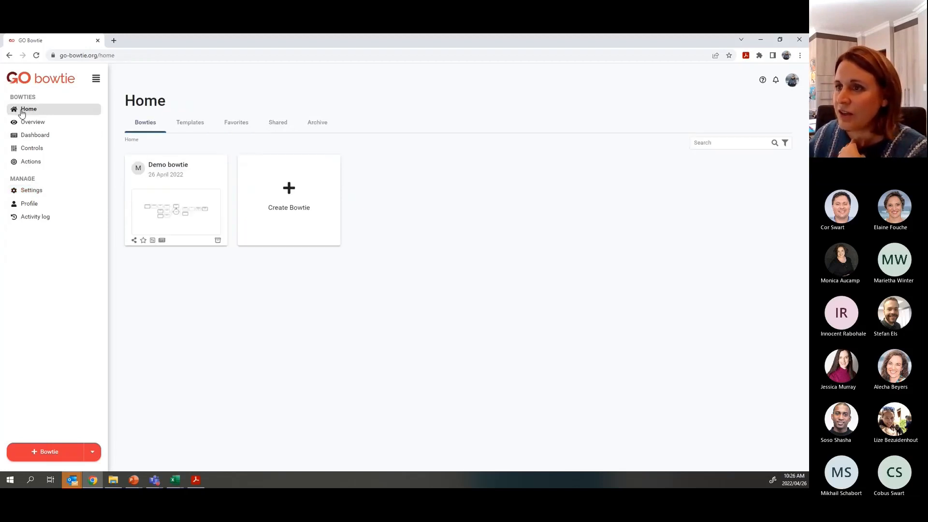
left_click(164, 176)
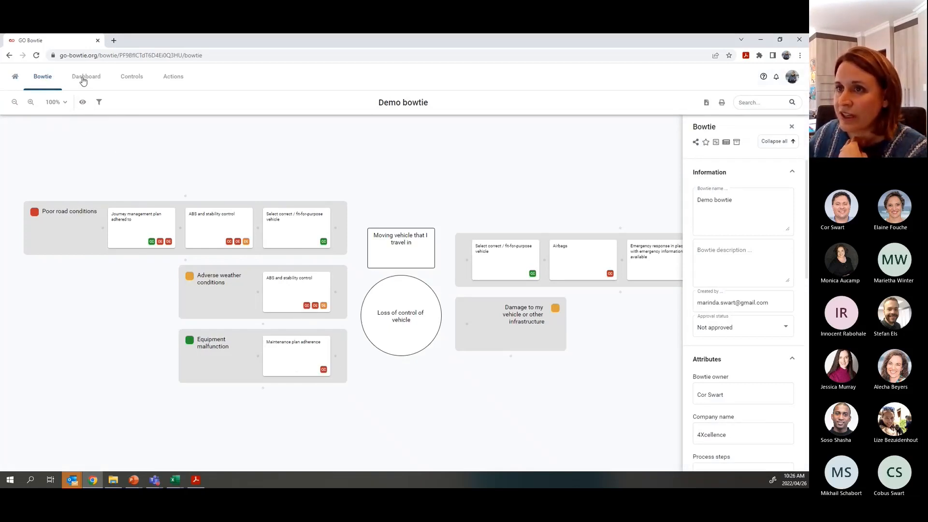
left_click(131, 76)
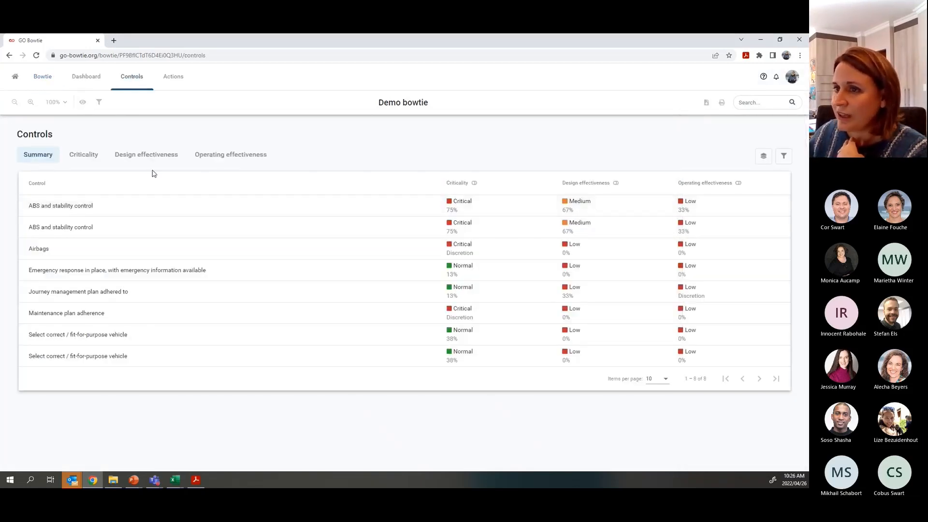
left_click(83, 155)
left_click(186, 190)
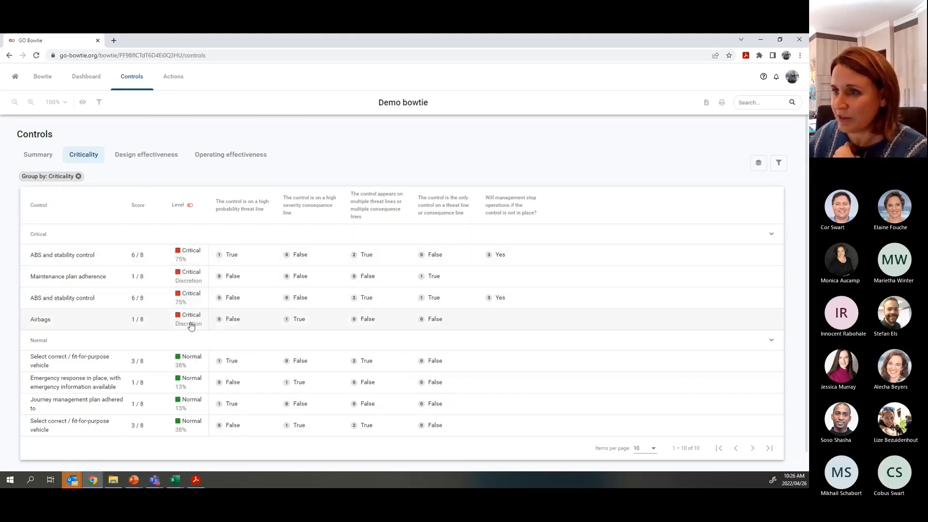
- Check the controls' design and operating effectiveness (both Low at 33%), then return to the Bowtie diagram
left_click(145, 161)
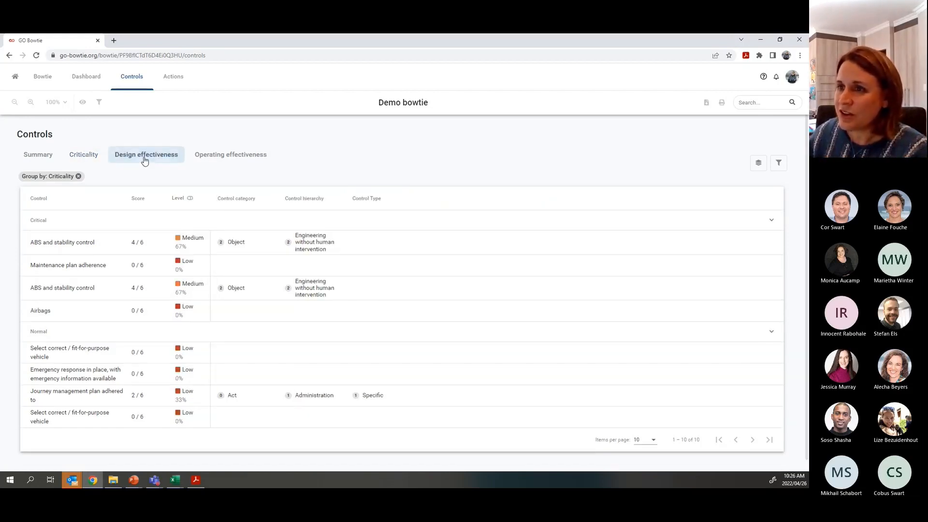
left_click(242, 161)
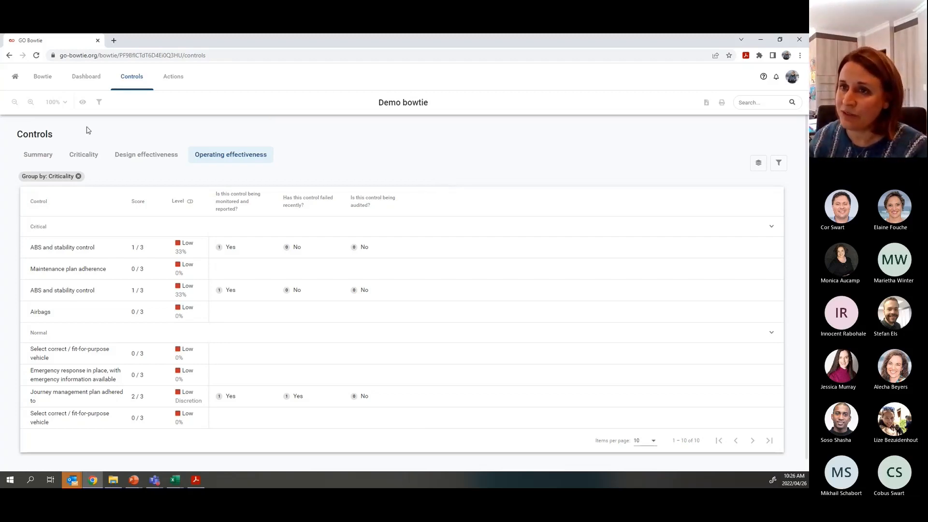
left_click(42, 78)
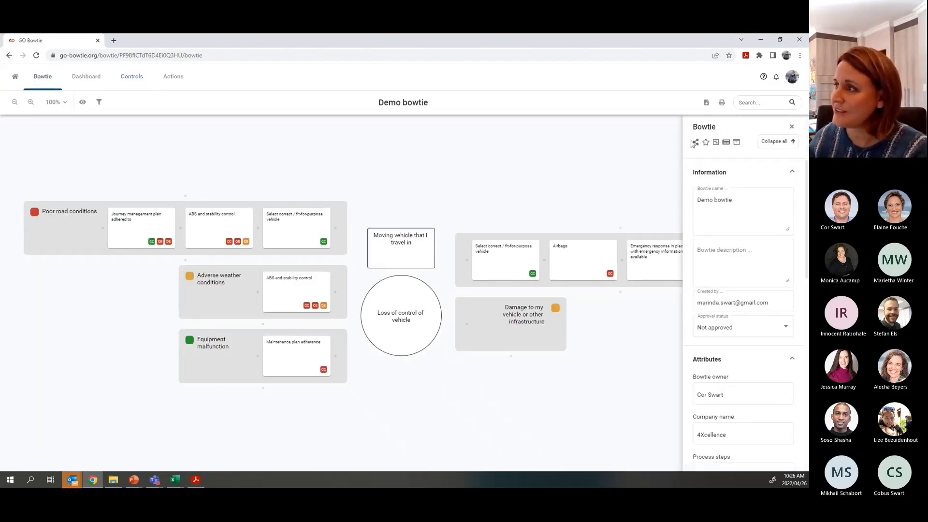
- Close the Bowtie side panel and return to the Home bowties list
left_click(792, 127)
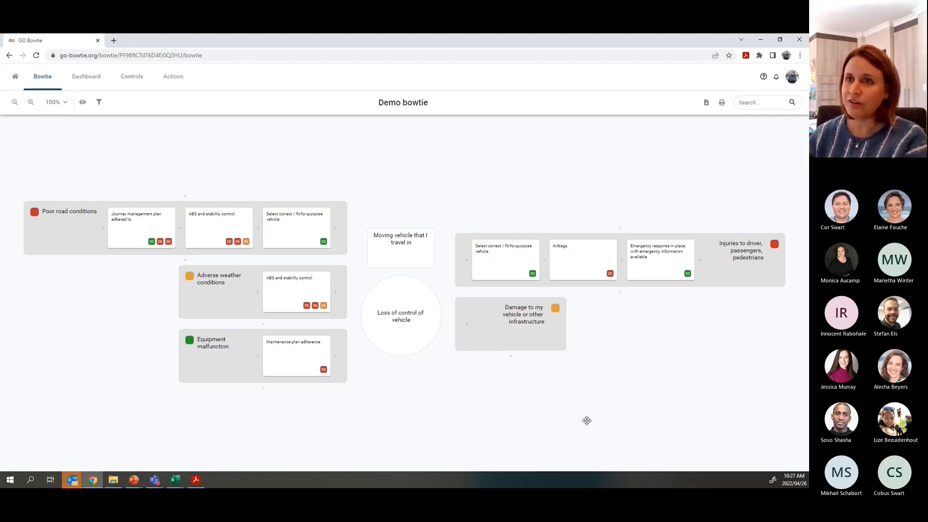
left_click(15, 76)
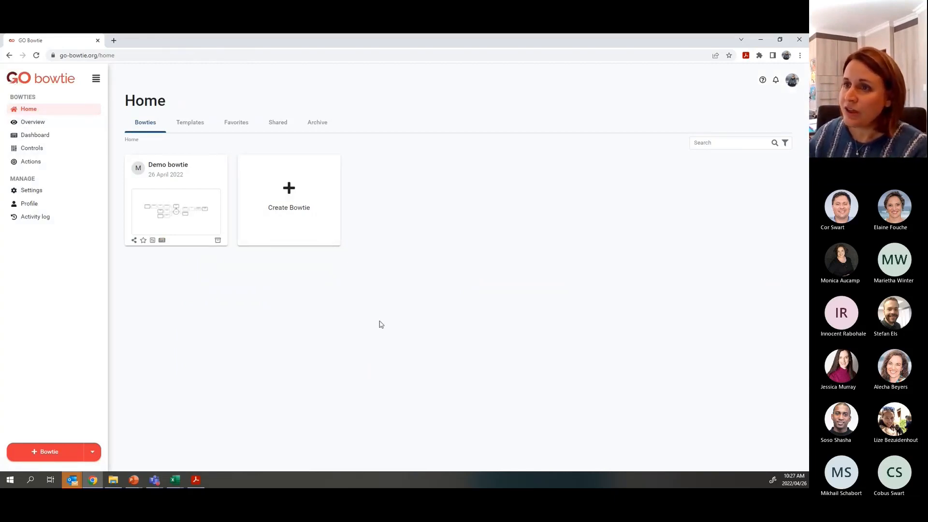
- Share the Demo bowtie with a colleague's e-mail address, correcting a typo, and save
left_click(134, 242)
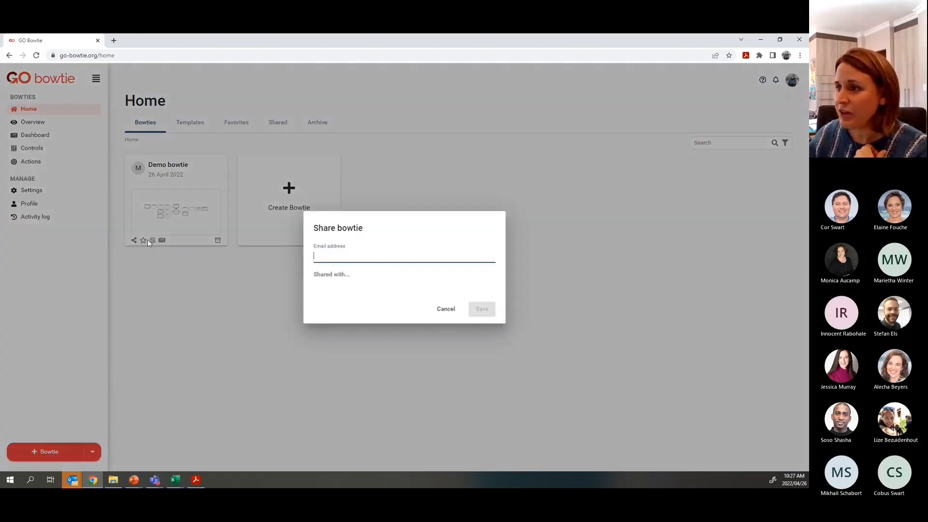
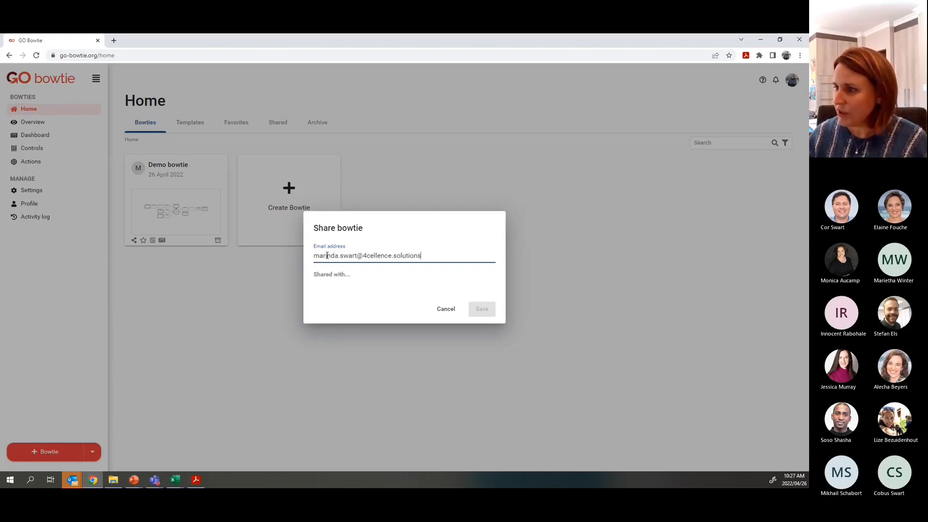
key("Return")
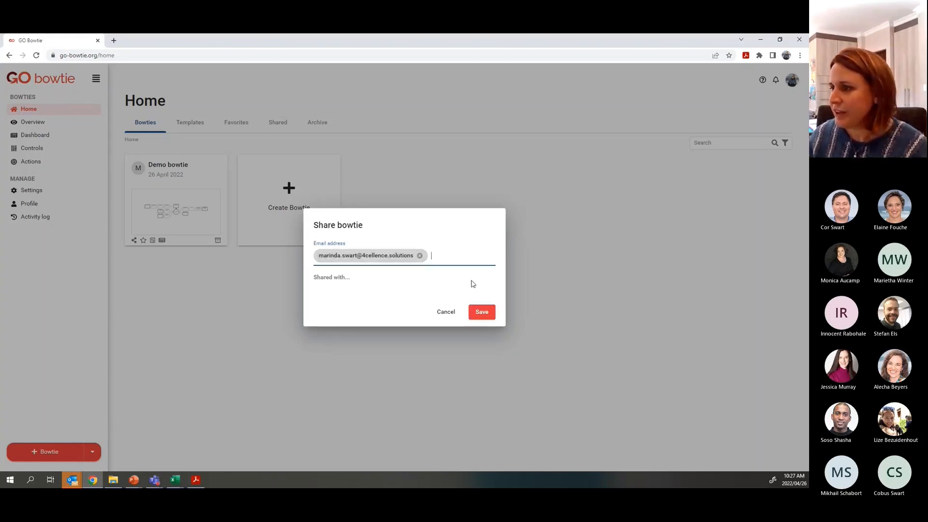
left_click(482, 312)
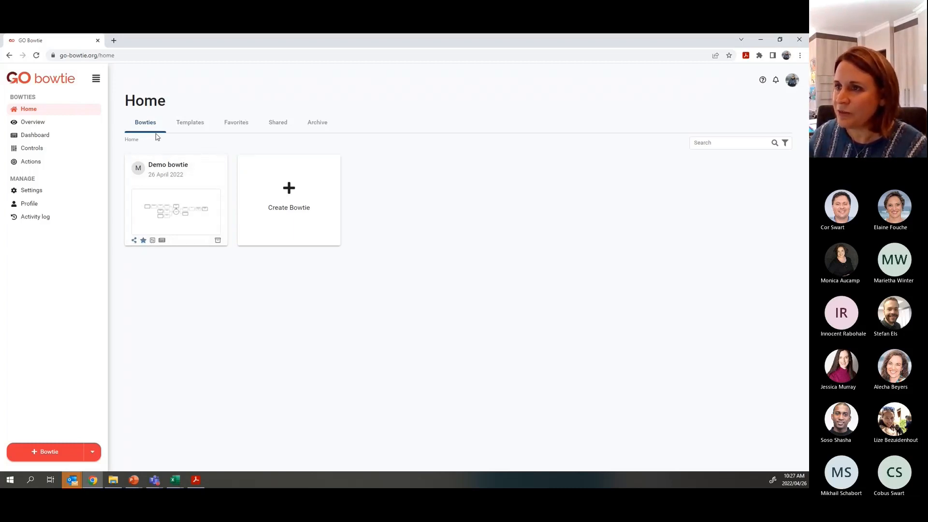
left_click(237, 124)
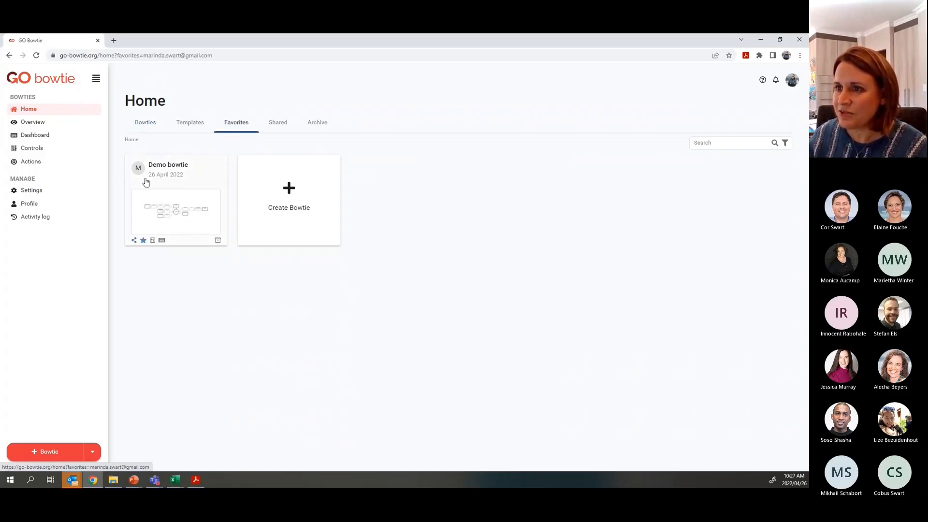
left_click(188, 128)
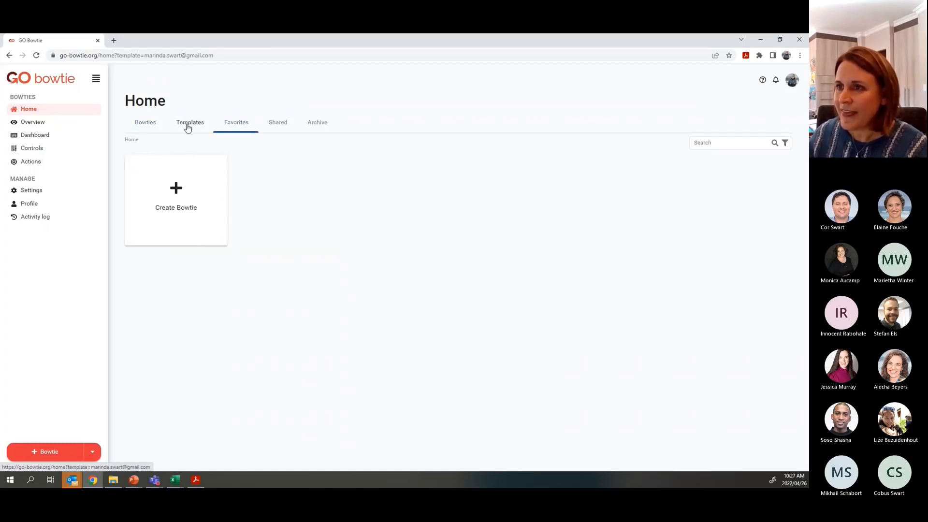
left_click(144, 124)
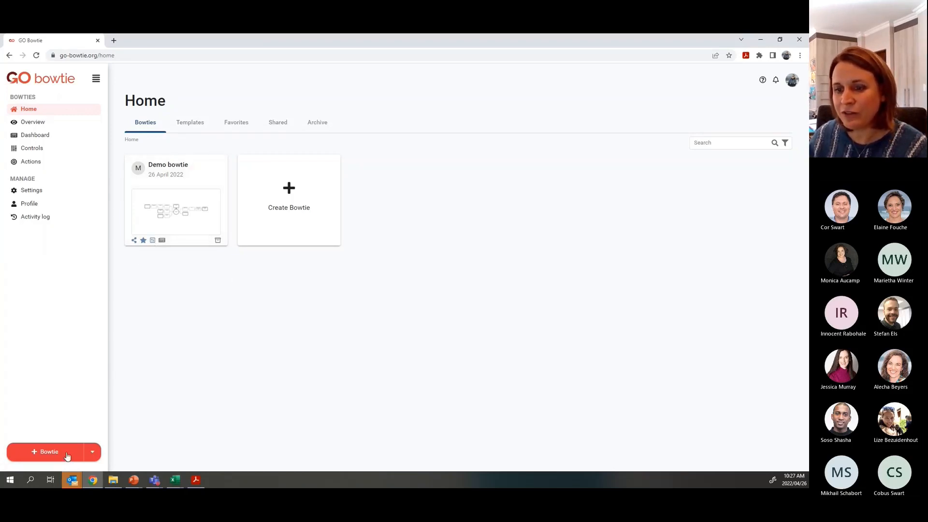
- Create a new bowtie named 'Second bowtie' from the Demo bowtie template
left_click(92, 453)
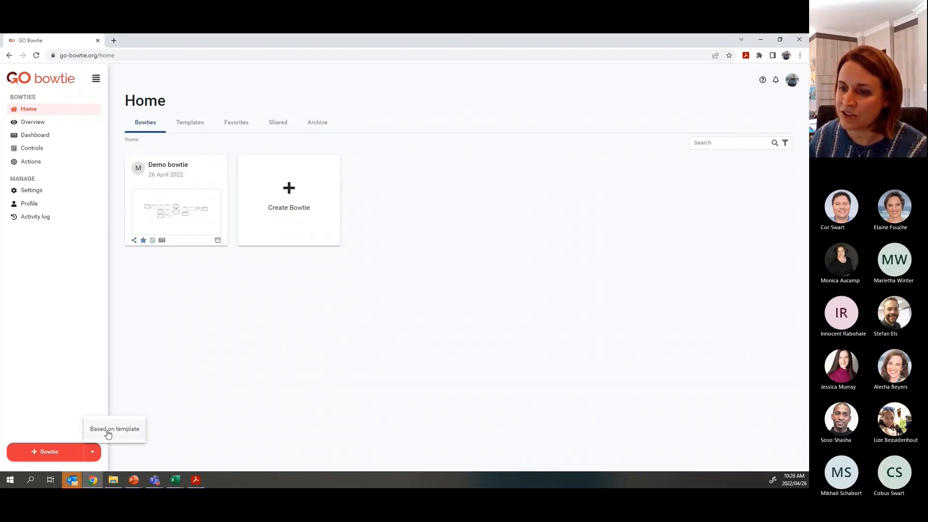
left_click(109, 435)
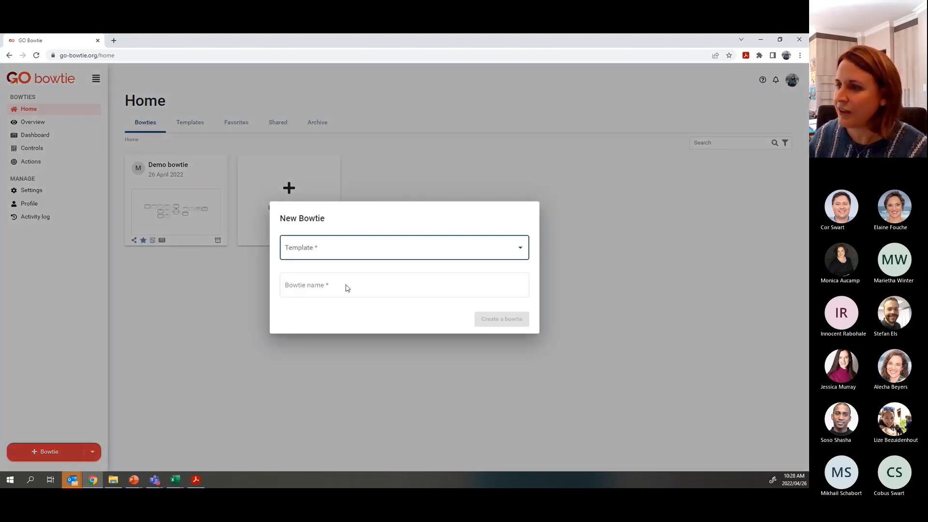
left_click(336, 251)
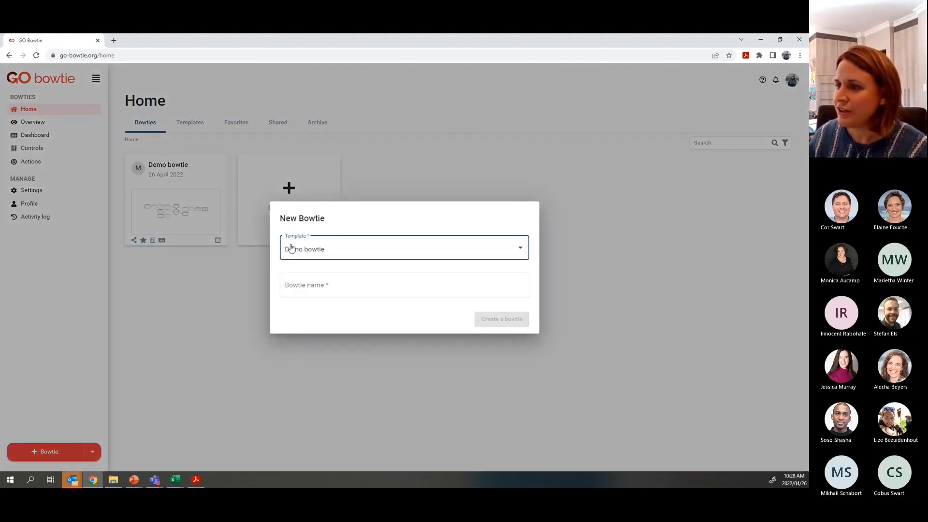
left_click(304, 287)
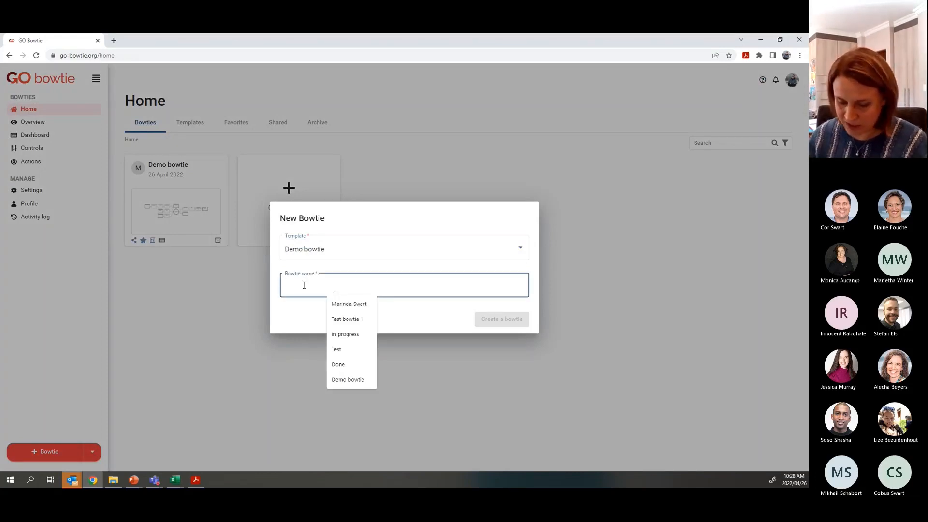
type("Second")
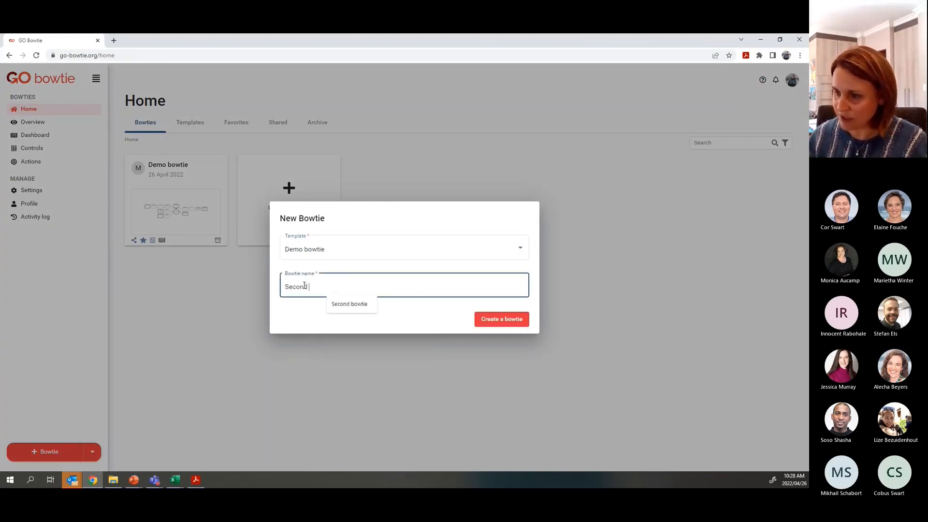
type(" bowtie")
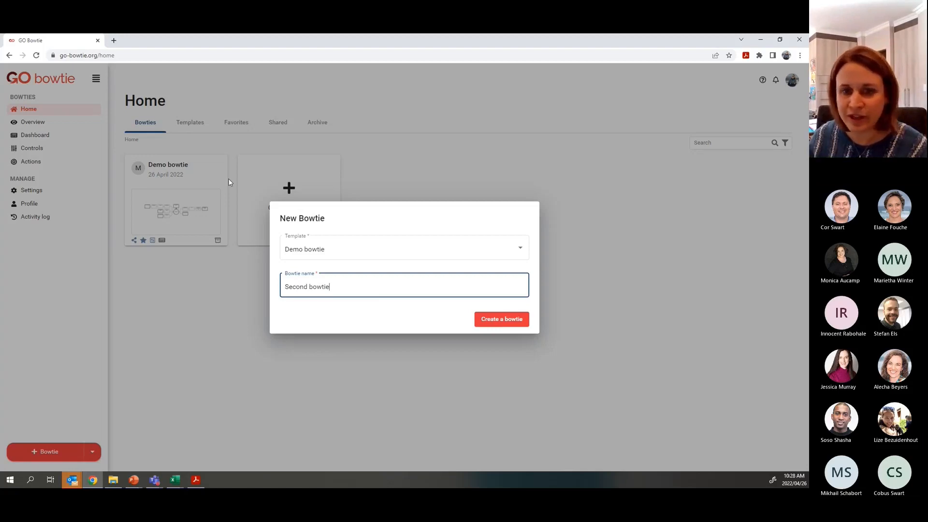
left_click(488, 319)
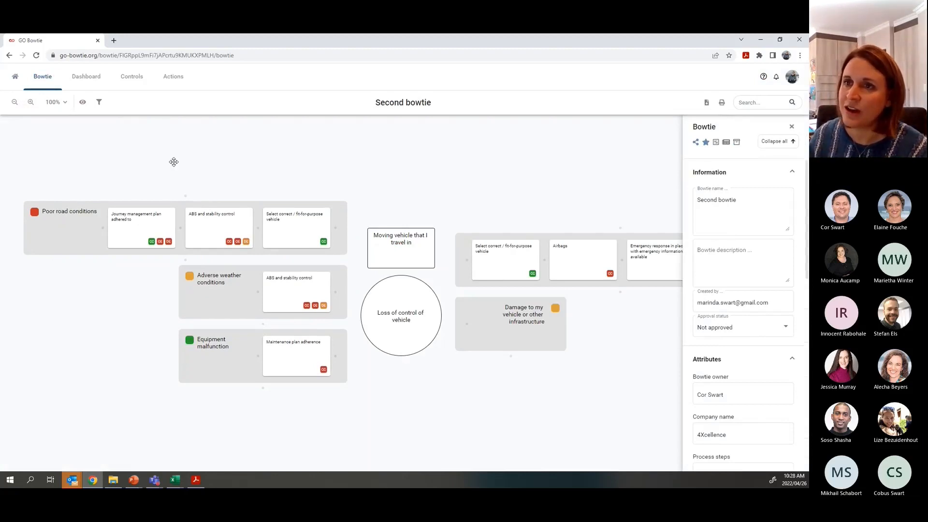
- Return Home and browse the Templates, Favorites and Shared bowtie tabs
left_click(15, 76)
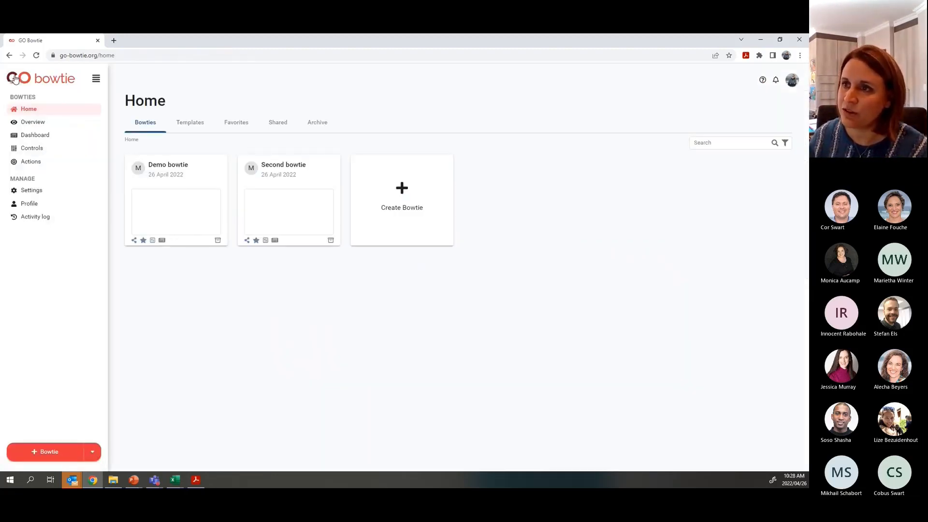
left_click(186, 126)
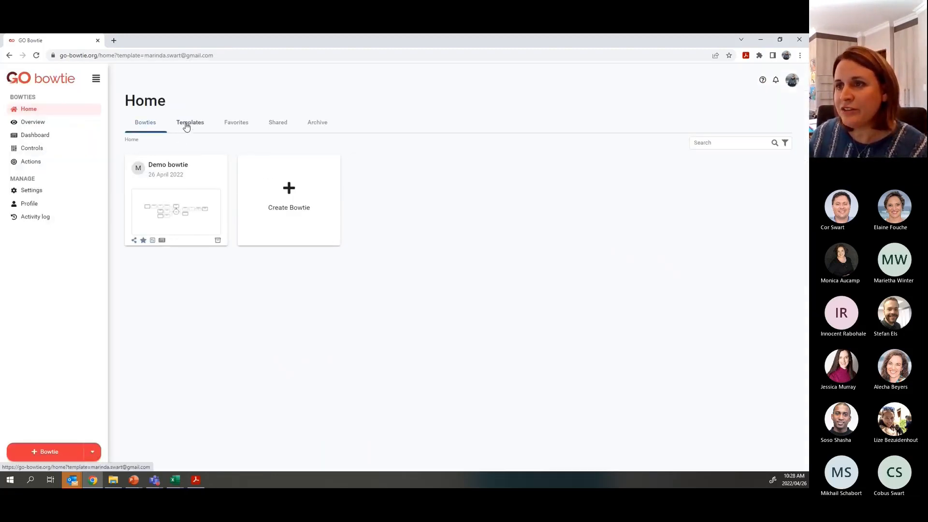
left_click(239, 123)
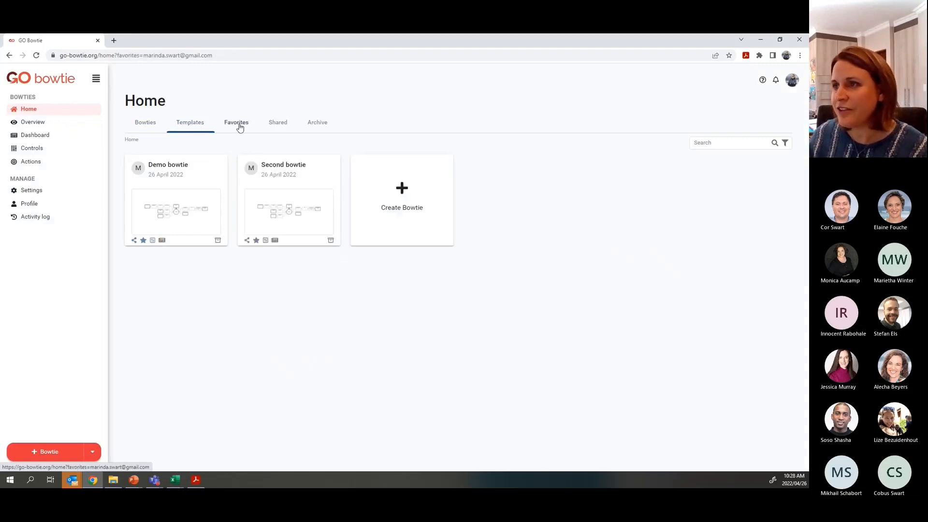
left_click(276, 126)
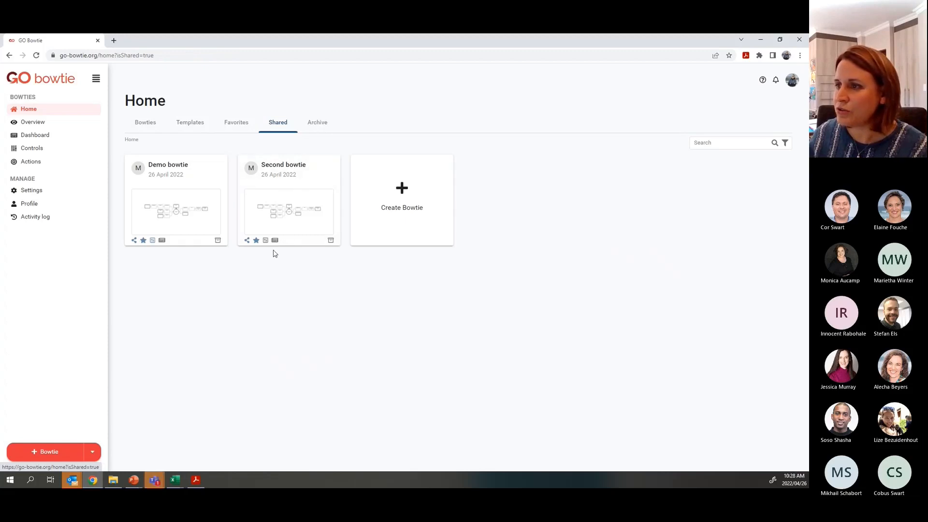
- Archive the Second bowtie and view it on the Archive tab
left_click(331, 240)
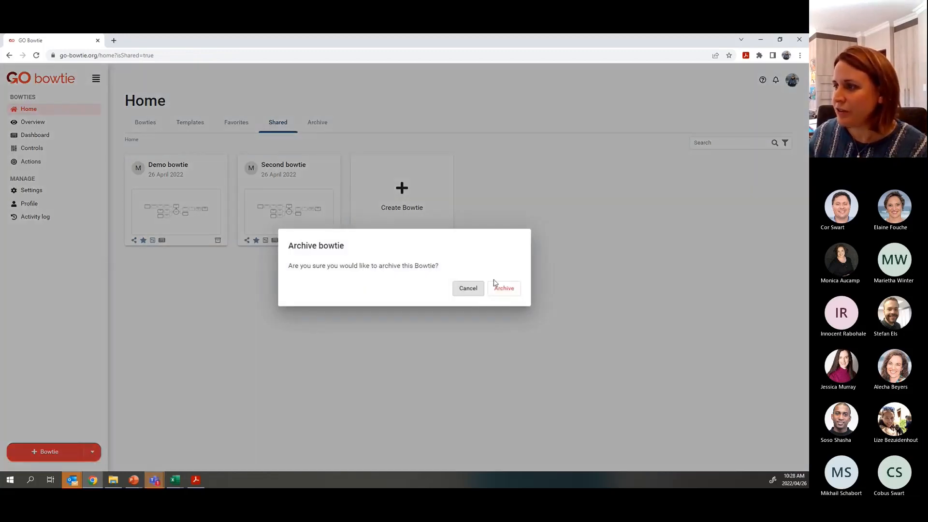
left_click(498, 288)
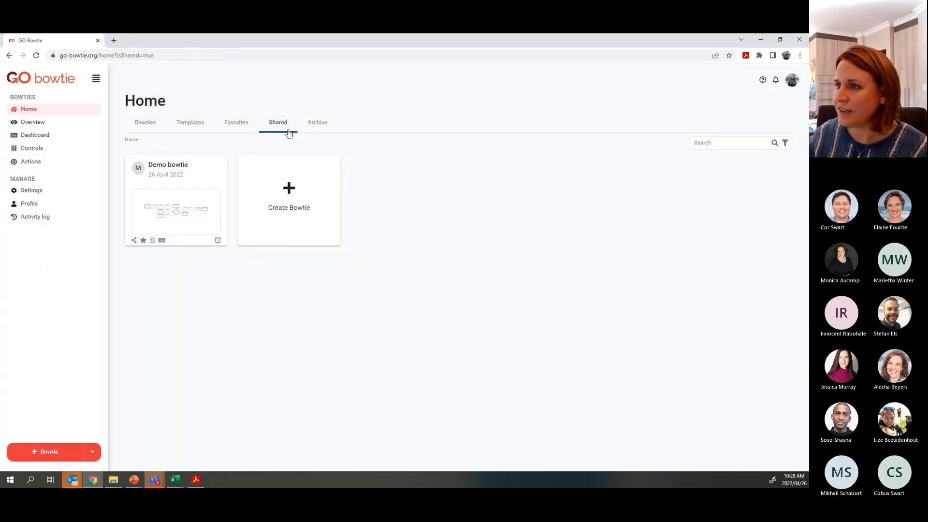
left_click(317, 123)
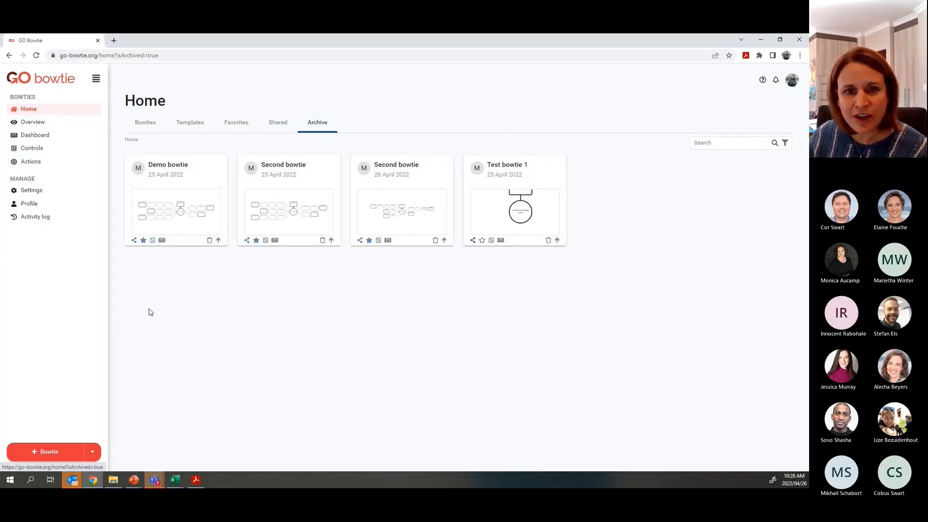
- Visit the Overview, Dashboard, Controls and Actions pages, ending back on Home
left_click(33, 126)
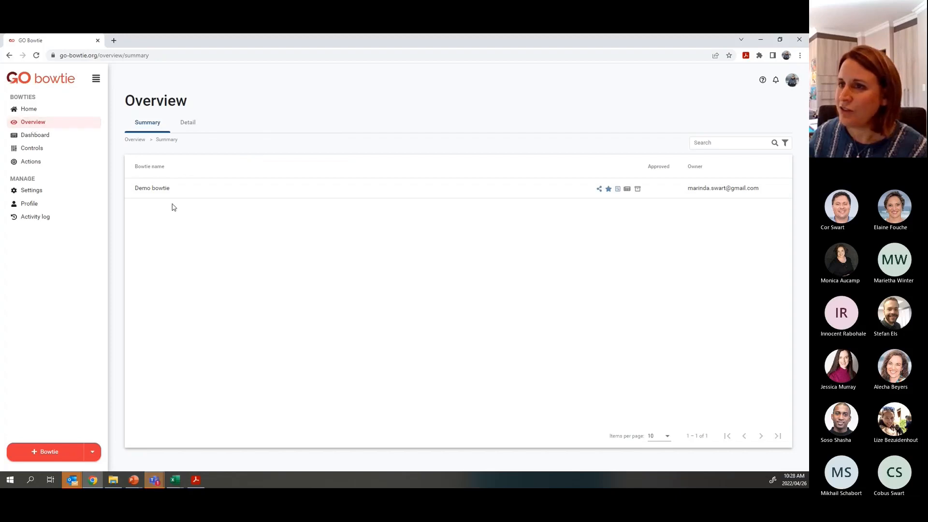
left_click(36, 137)
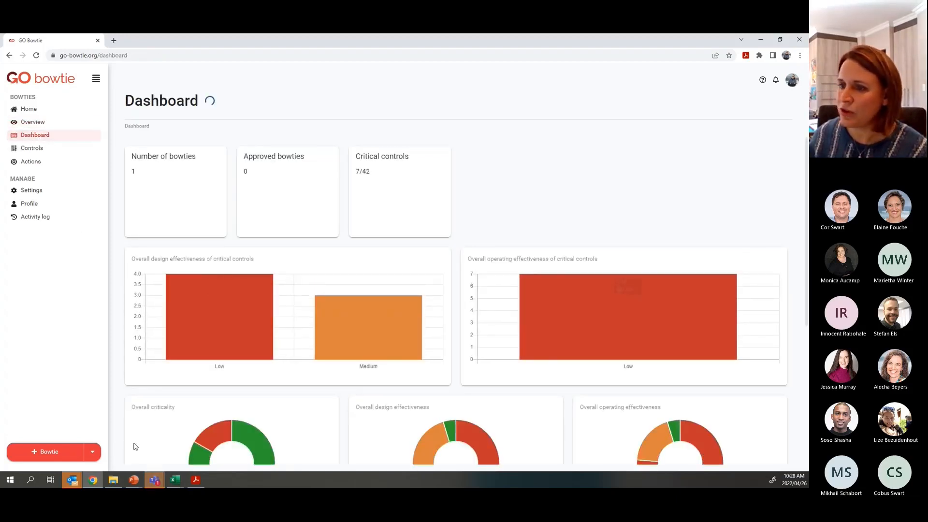
left_click(39, 152)
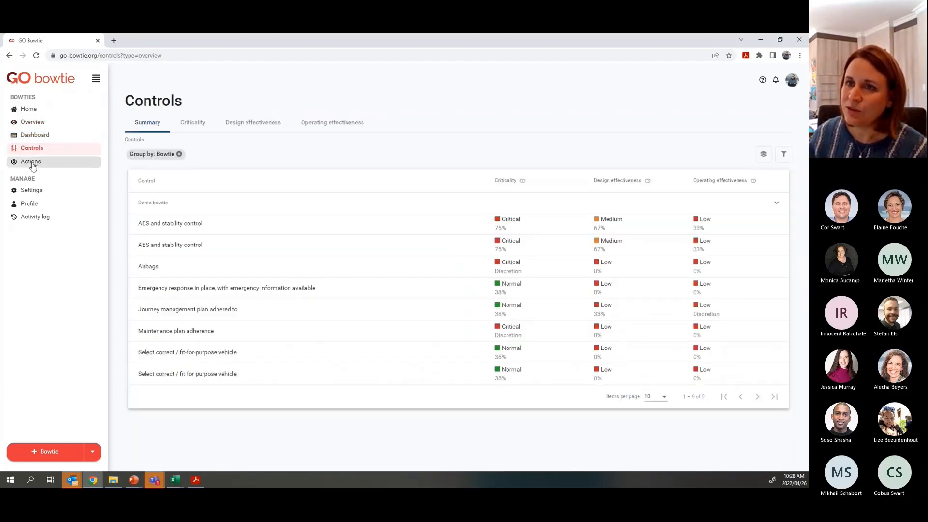
left_click(29, 165)
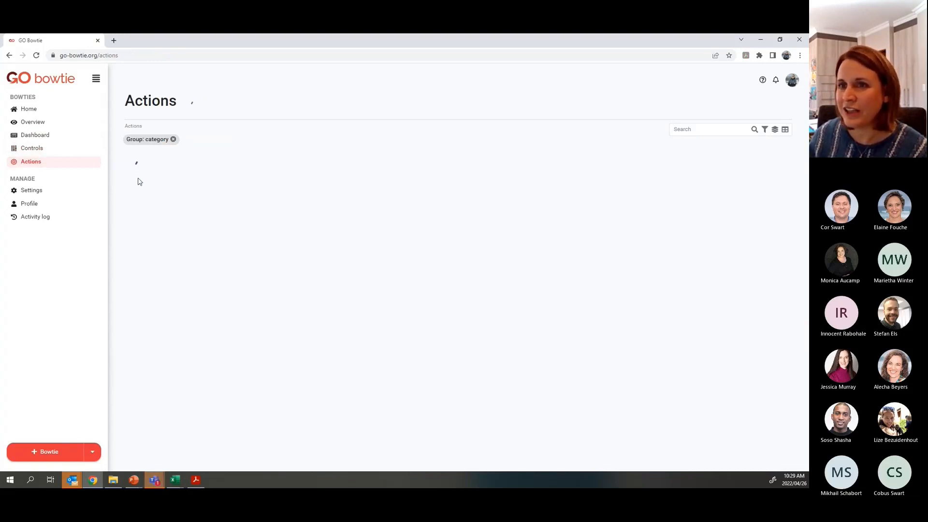
left_click(32, 112)
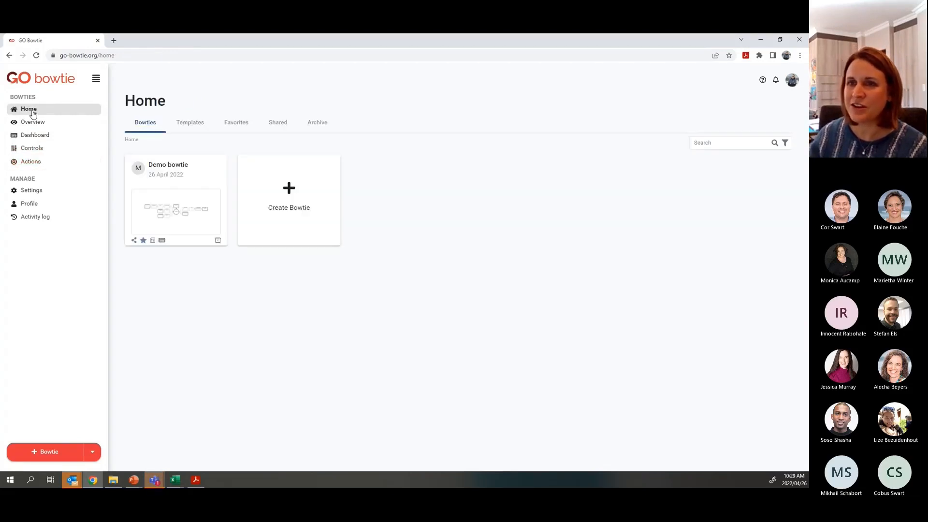
- Add an action described 'Improvement 1' to the Demo bowtie's Actions list and go Home
left_click(188, 178)
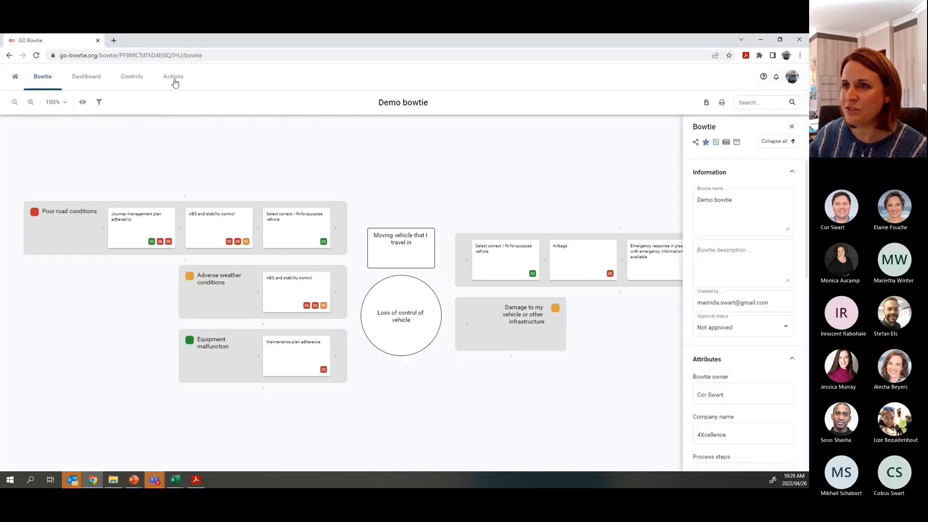
left_click(172, 80)
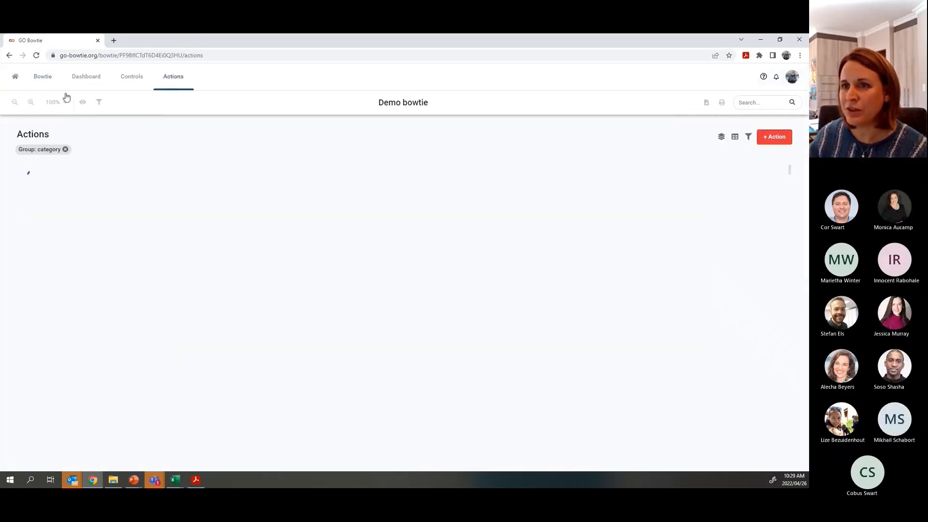
left_click(777, 138)
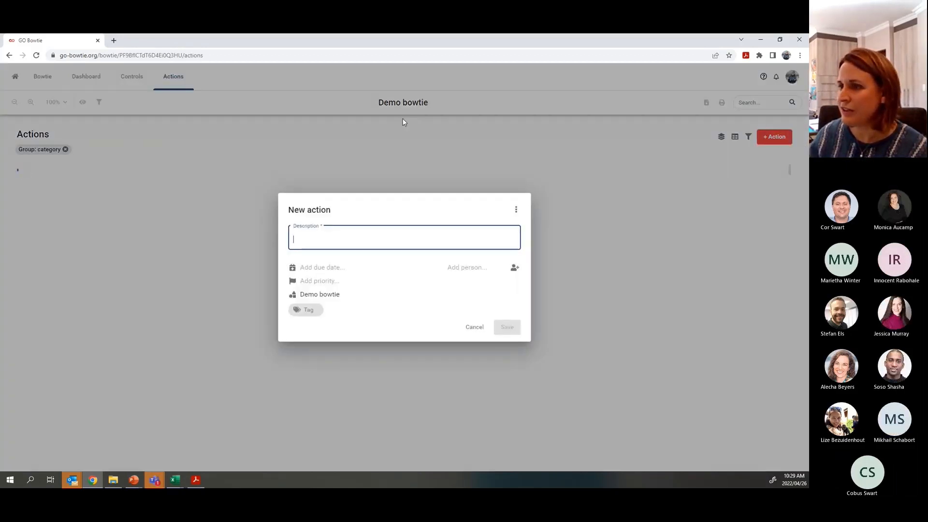
type("Improvement 1")
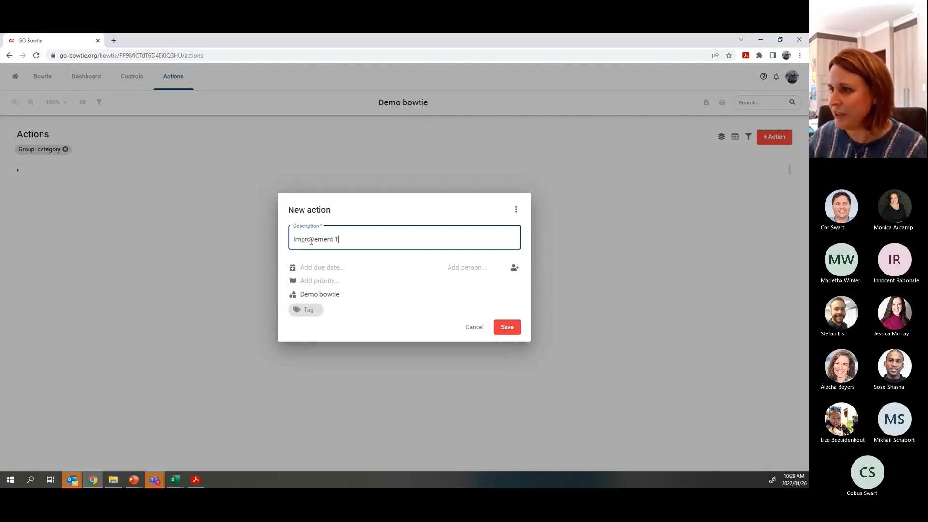
left_click(505, 328)
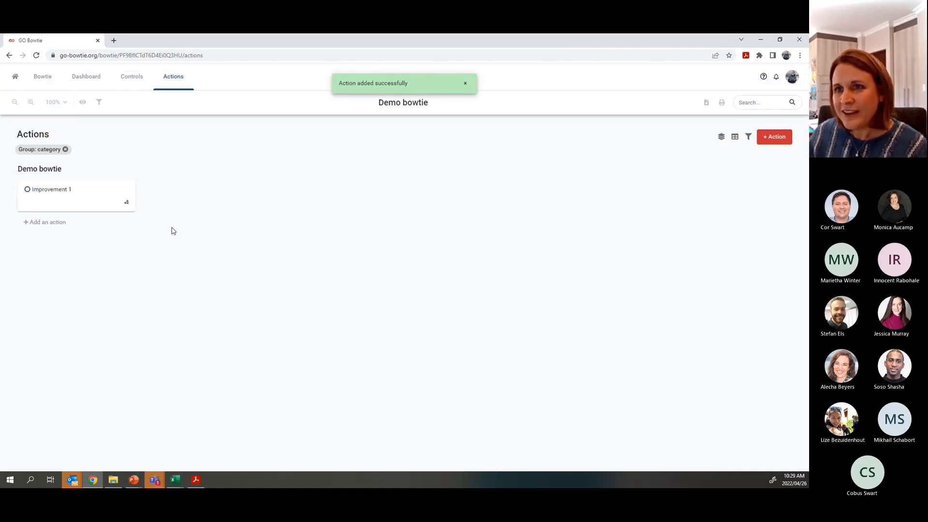
left_click(15, 76)
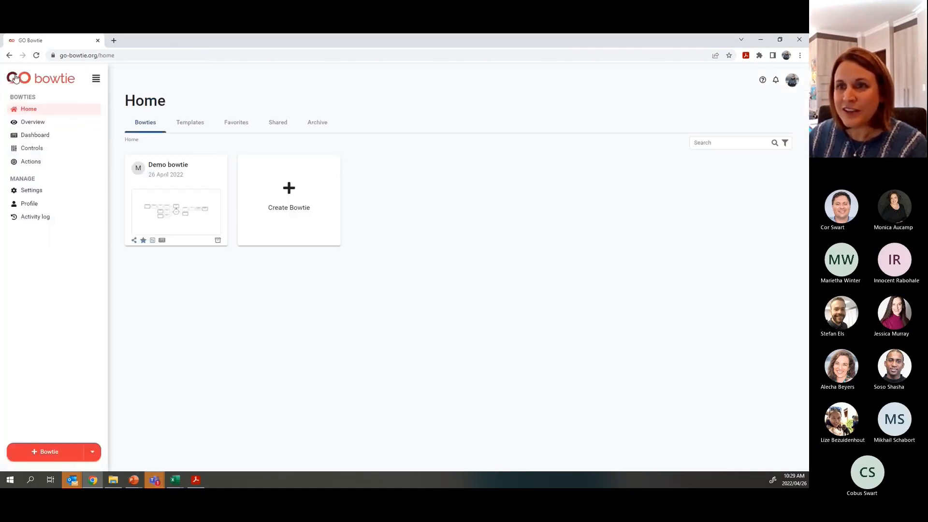